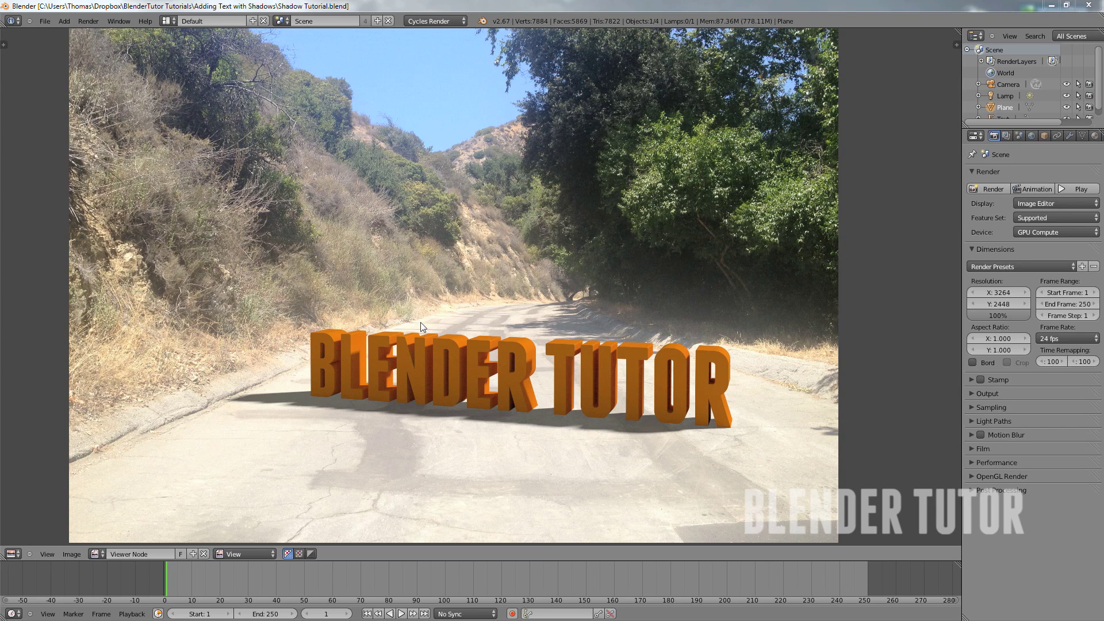
Examine the finished BLENDER TUTOR render, then the 3D scene behind it with its text, ground plane and lamp
{"action": "mouse_move", "coordinate": [488, 305]}
{"action": "middle_mouse_down"}
{"action": "mouse_move", "coordinate": [450, 313]}
{"action": "mouse_move", "coordinate": [468, 307]}
{"action": "middle_mouse_up"}
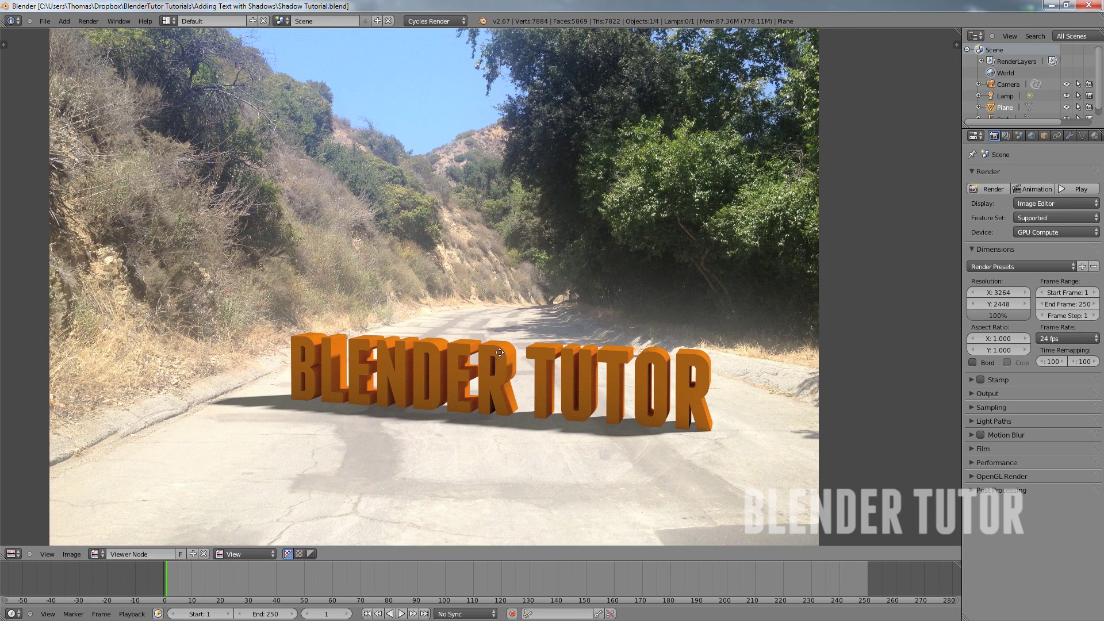
{"action": "middle_click_drag", "start_coordinate": [495, 350], "coordinate": [511, 361]}
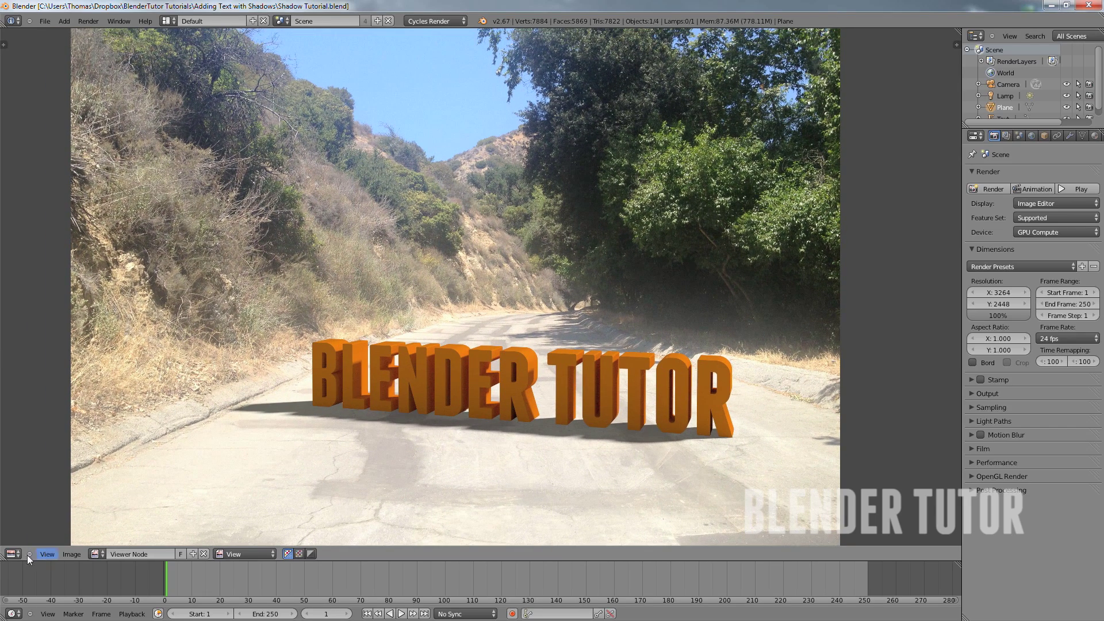
{"action": "left_click", "coordinate": [10, 554]}
{"action": "left_click", "coordinate": [32, 541]}
{"action": "scroll", "coordinate": [460, 373], "scroll_direction": "up", "scroll_amount": 1}
{"action": "scroll", "coordinate": [468, 373], "scroll_direction": "down", "scroll_amount": 1}
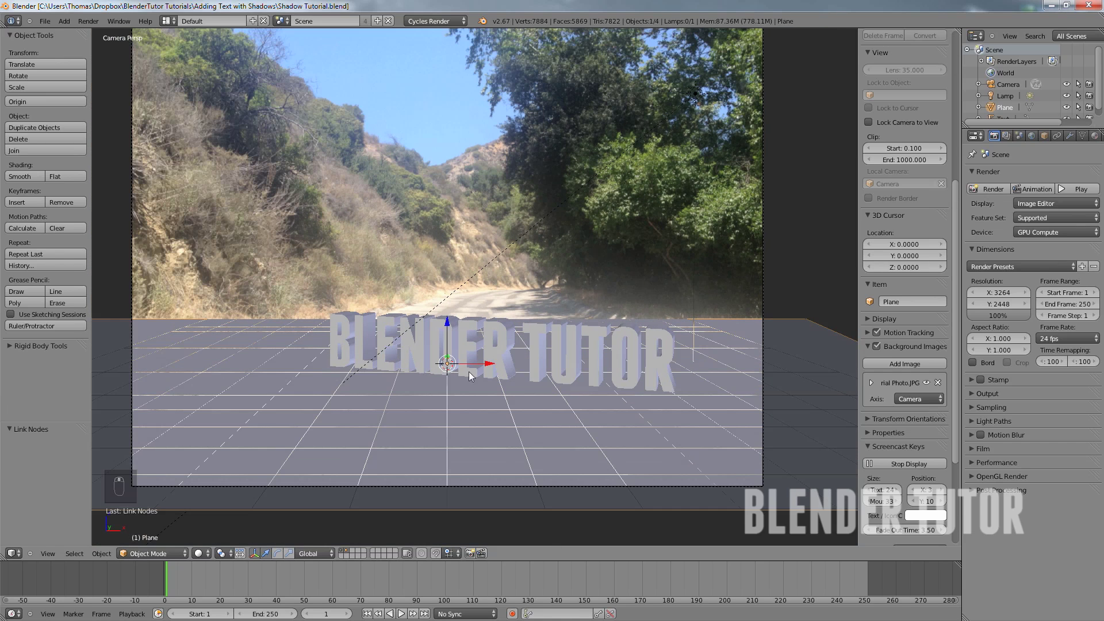
{"action": "right_click", "coordinate": [511, 335]}
{"action": "right_click", "coordinate": [464, 401]}
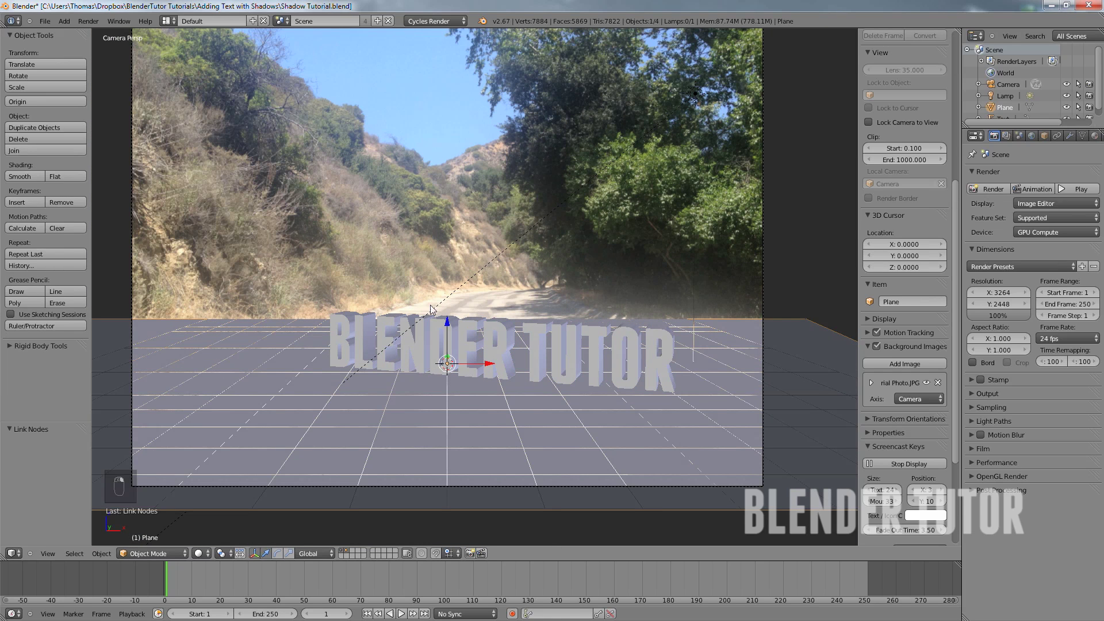
{"action": "right_click", "coordinate": [451, 304]}
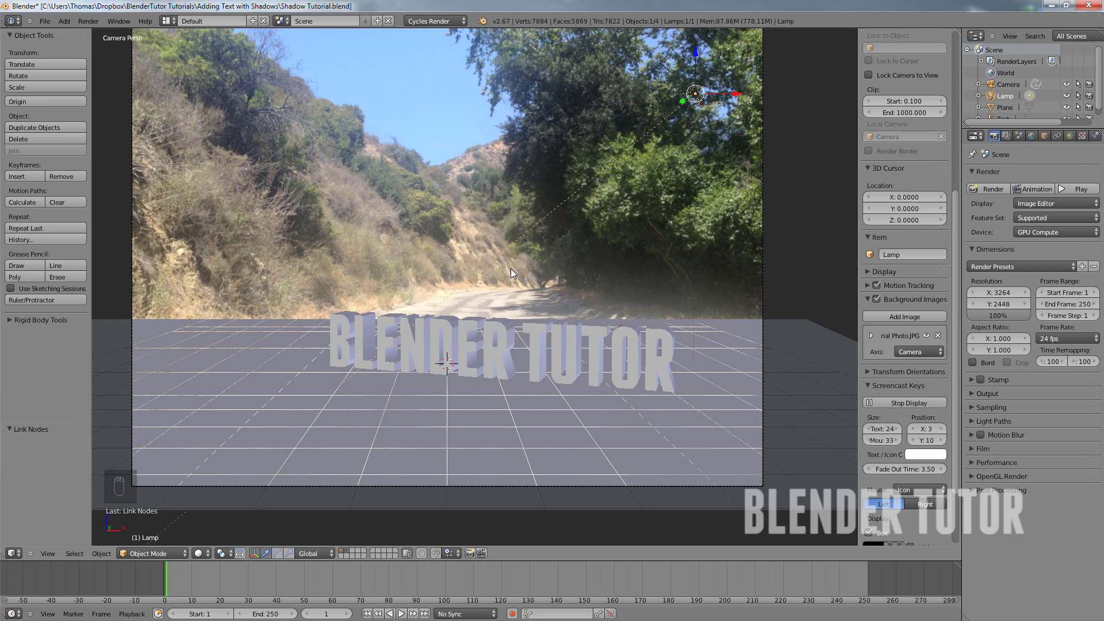
Start a new file from the start-up scene and delete the default cube
{"action": "left_click", "coordinate": [43, 22]}
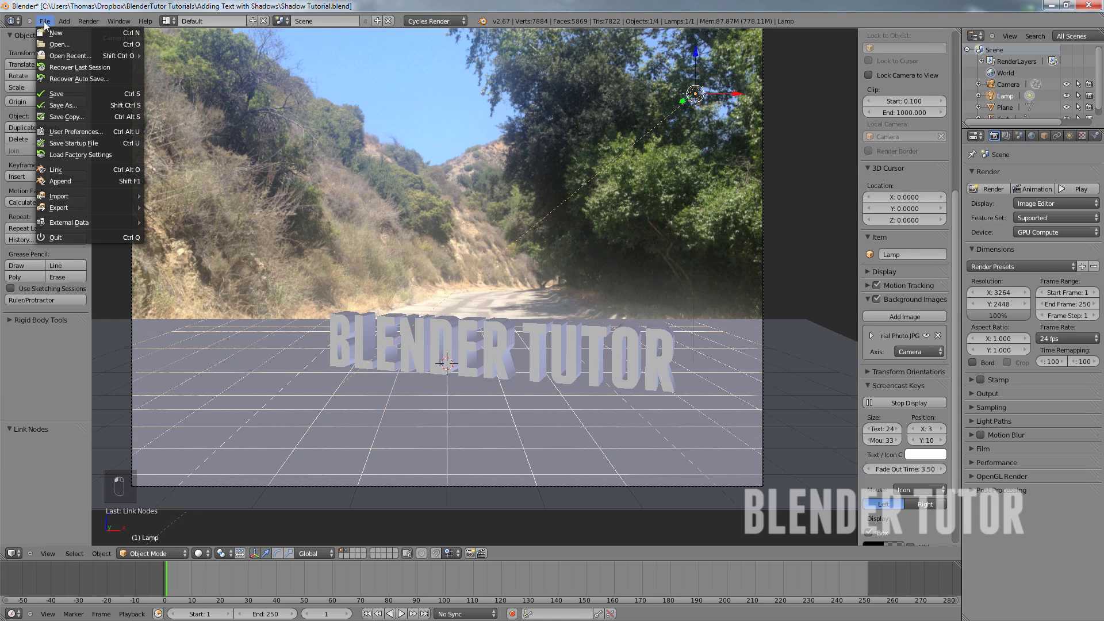
{"action": "left_click", "coordinate": [61, 33]}
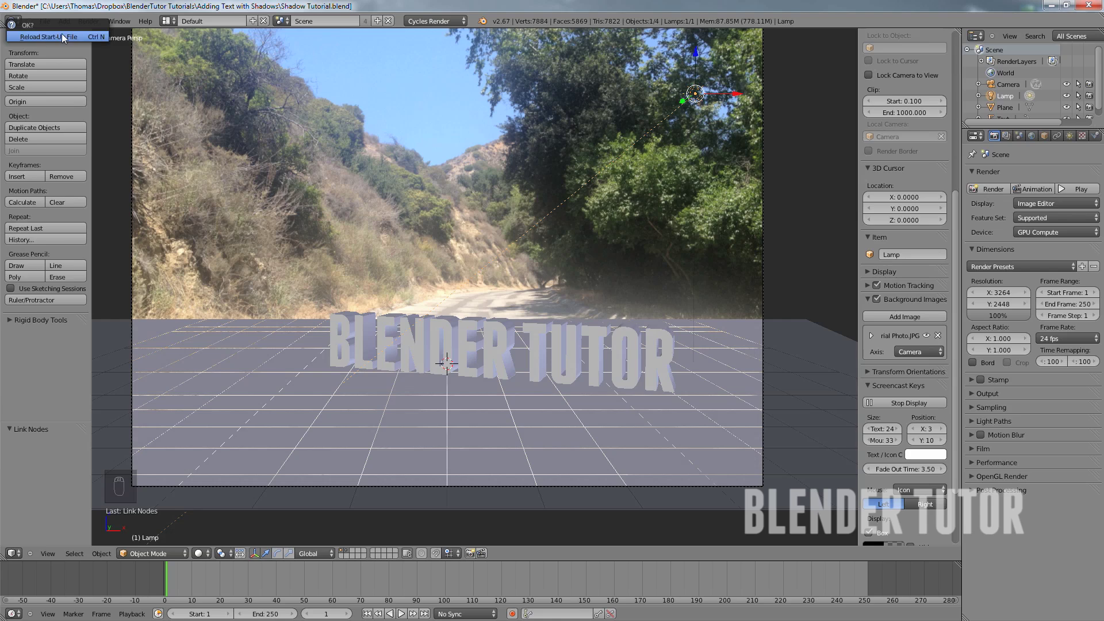
{"action": "left_click", "coordinate": [61, 33]}
{"action": "key", "text": "x"}
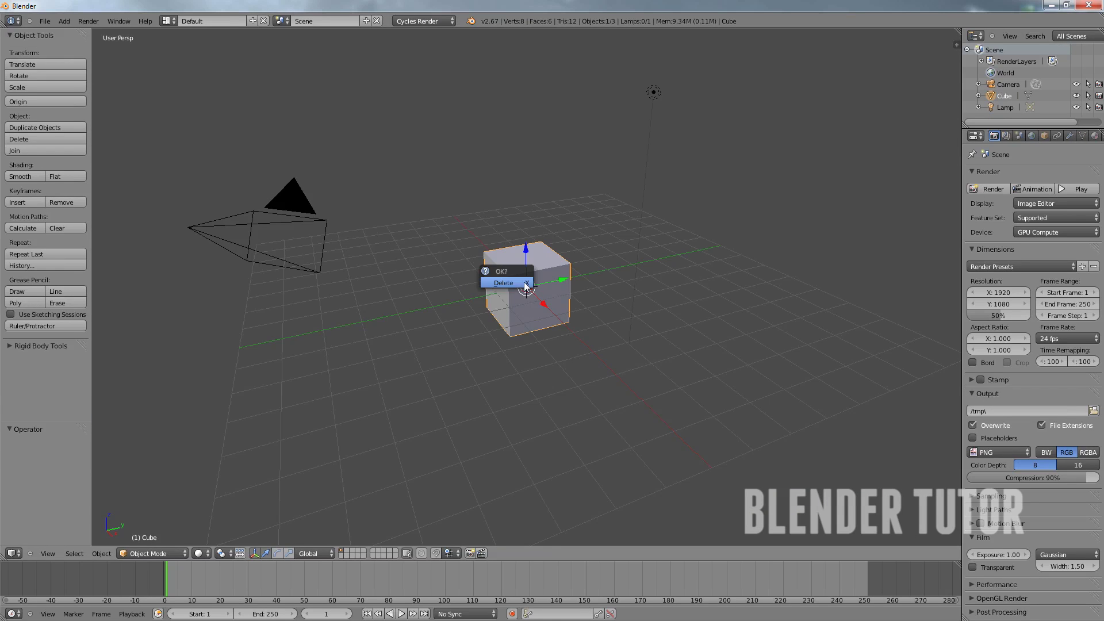
{"action": "left_click", "coordinate": [525, 286]}
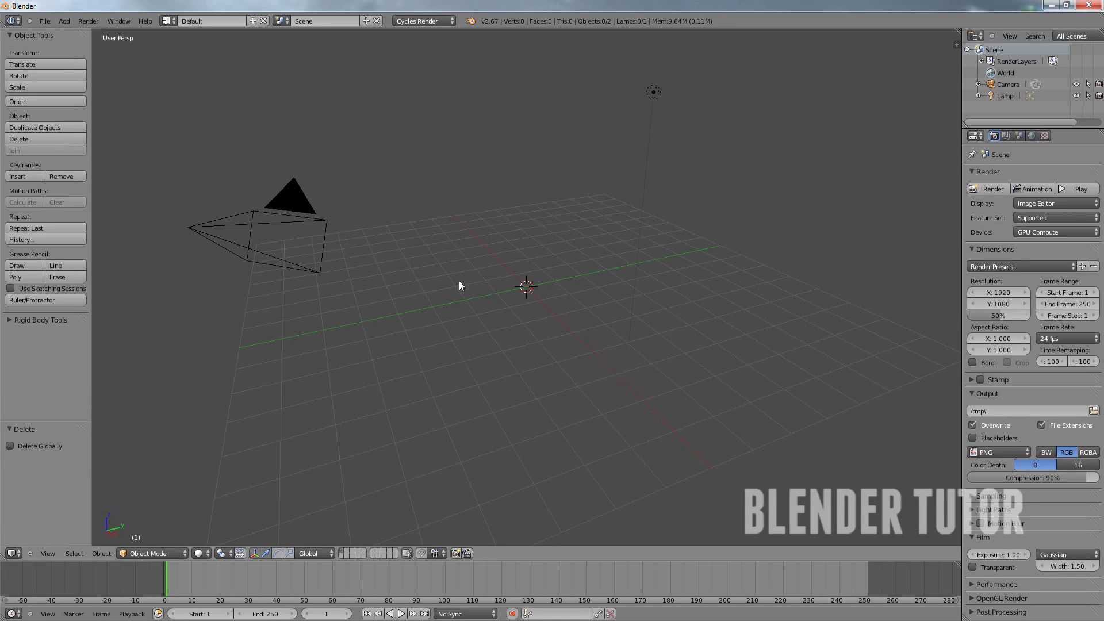
Set the viewport to the front view and start the Screencast Keys display
{"action": "key", "text": "KP_1"}
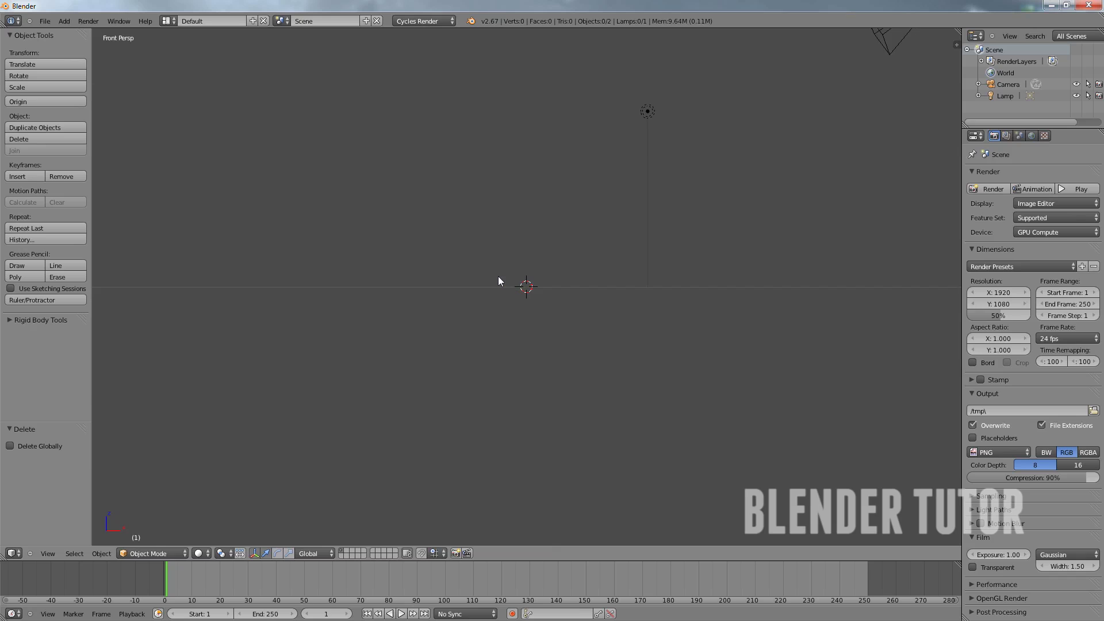
{"action": "key", "text": "n"}
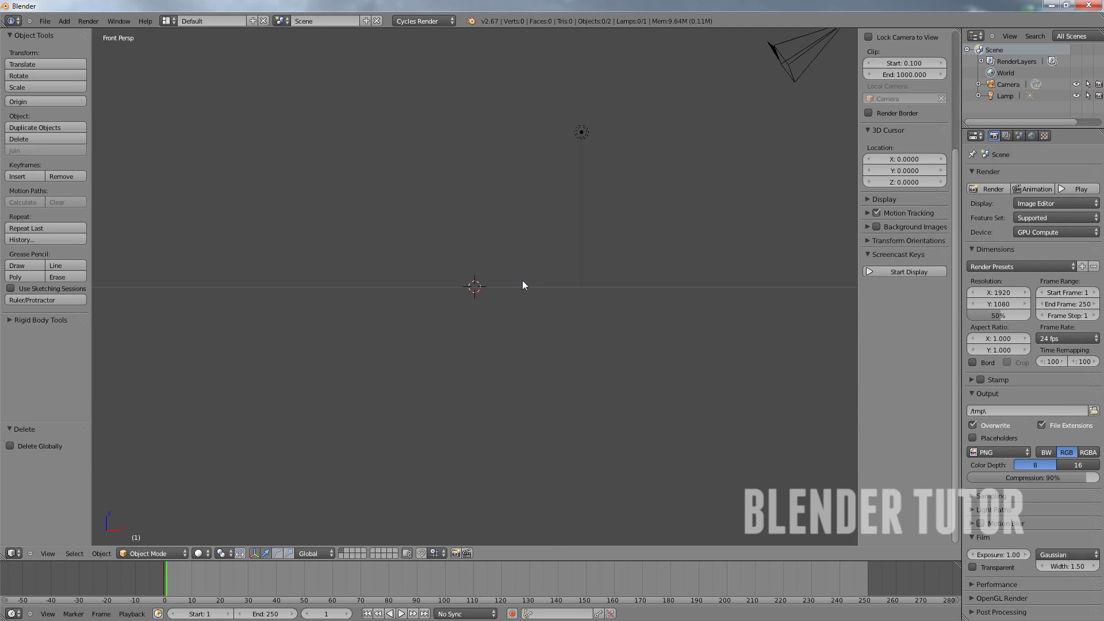
{"action": "left_click", "coordinate": [898, 272]}
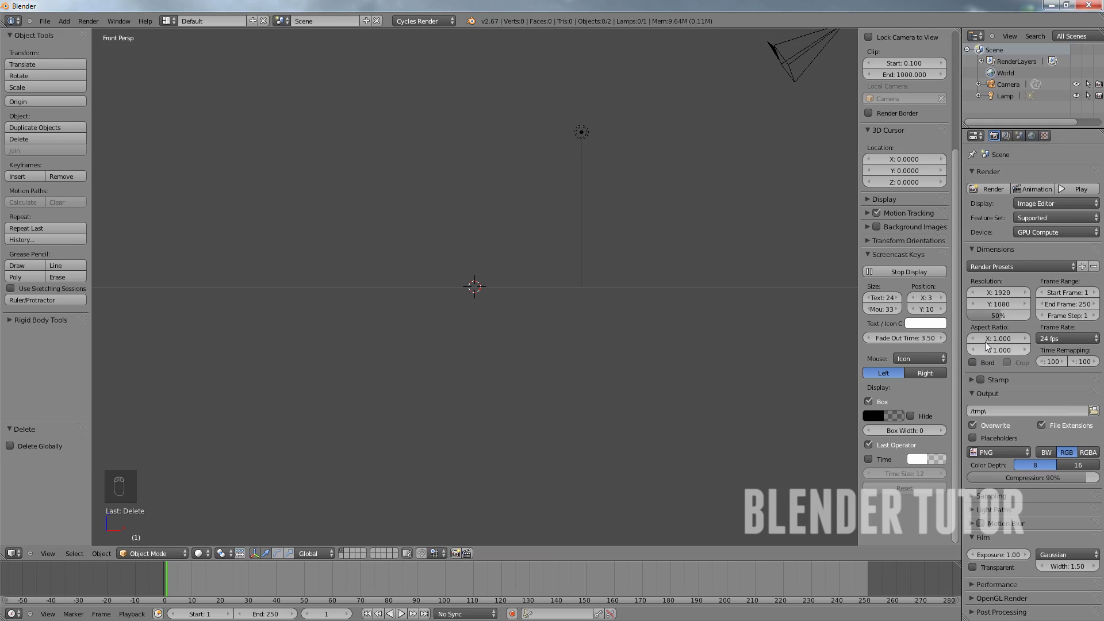
Set the render resolution to 3264 by 2448 at 100%
{"action": "left_click", "coordinate": [995, 293]}
{"action": "type", "text": "3264"}
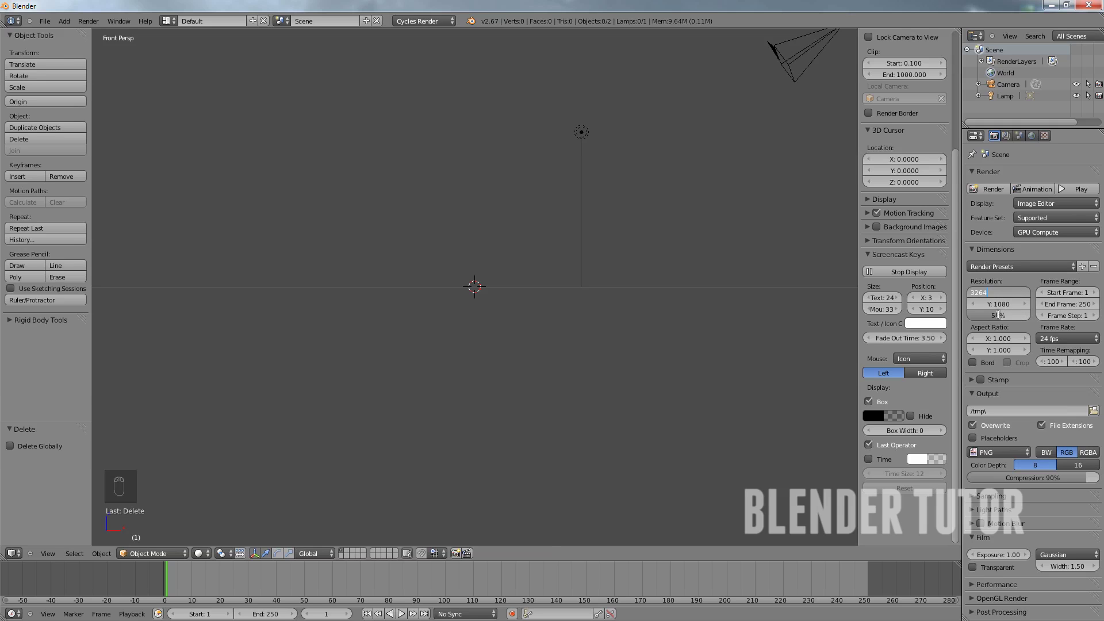
{"action": "left_click", "coordinate": [1004, 303]}
{"action": "type", "text": "2448"}
{"action": "key", "text": "Return"}
{"action": "left_click_drag", "start_coordinate": [985, 316], "coordinate": [1016, 315]}
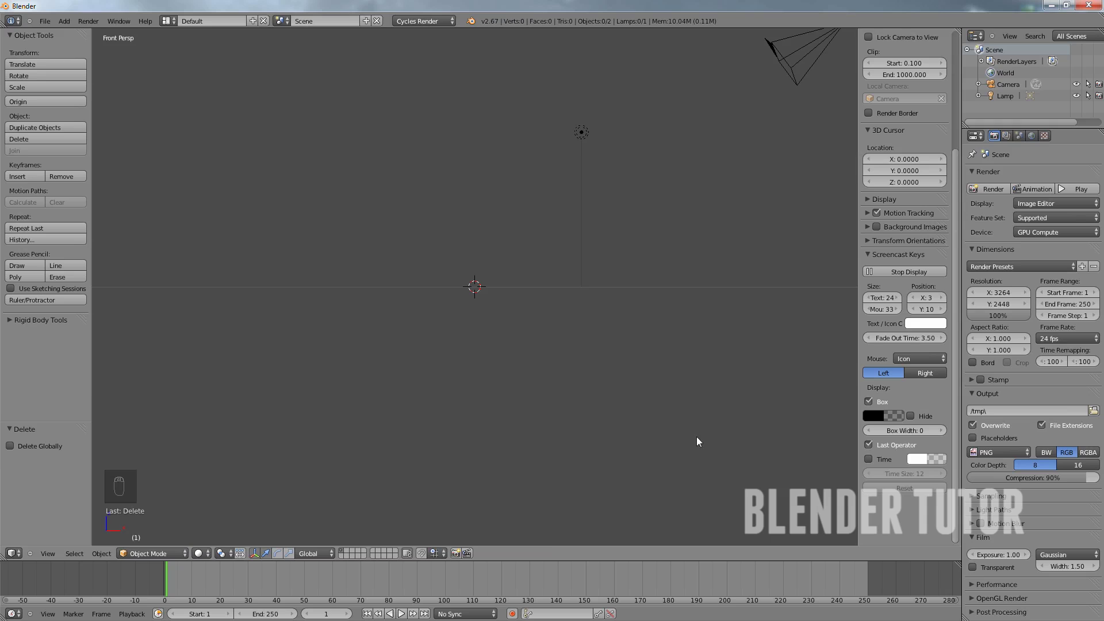
Enable background images and add an image slot that shows only in the Camera view
{"action": "scroll", "coordinate": [898, 405], "scroll_direction": "up", "scroll_amount": 3}
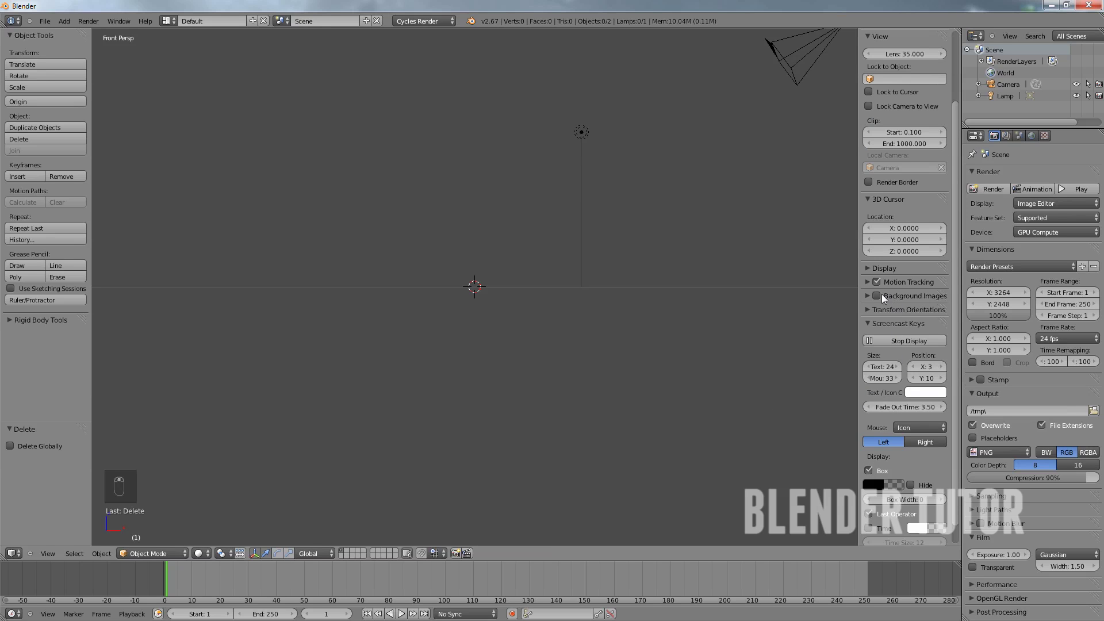
{"action": "left_click", "coordinate": [868, 296]}
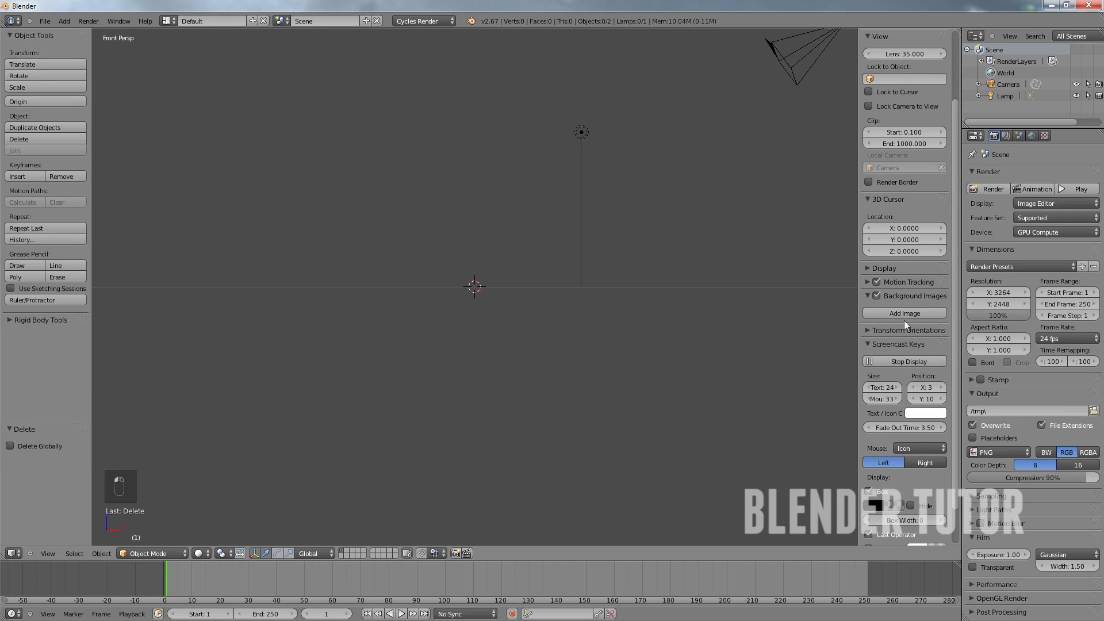
{"action": "left_click", "coordinate": [902, 313]}
{"action": "left_click", "coordinate": [919, 348]}
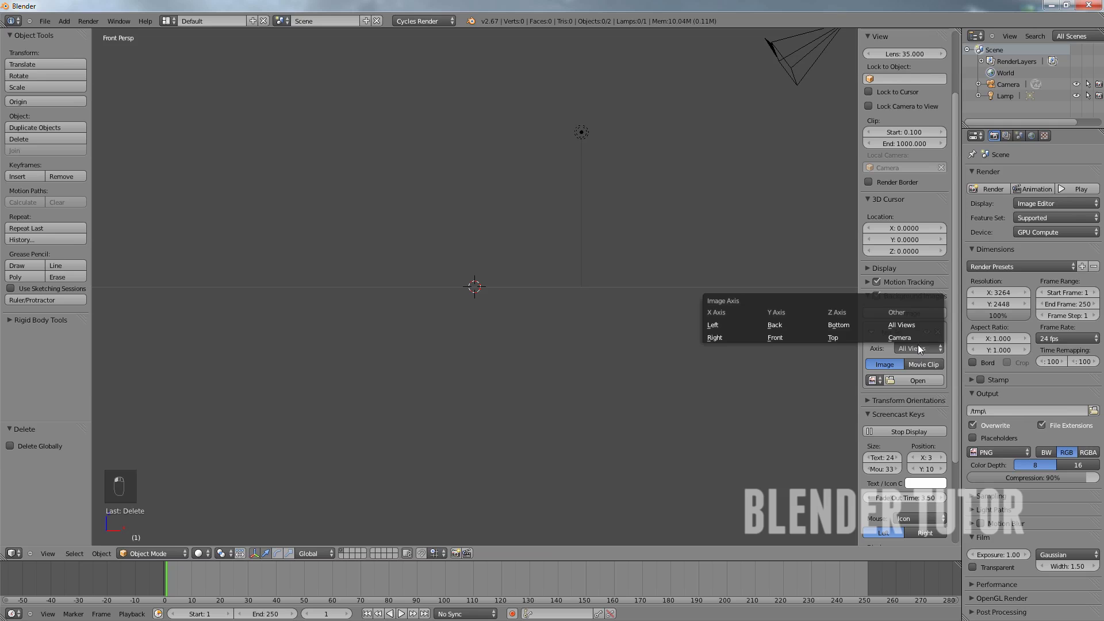
{"action": "left_click", "coordinate": [899, 337]}
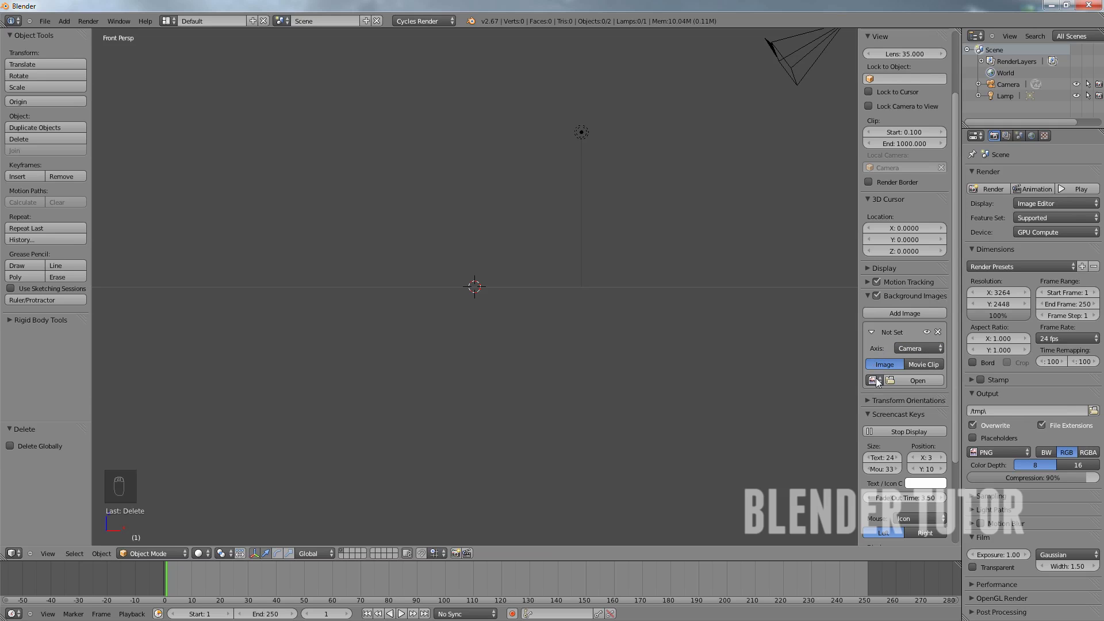
Load Shadow Tutorial Photo.JPG from the Textures folder of Adding Text with Shadows as the background image
{"action": "left_click", "coordinate": [899, 380]}
{"action": "left_click", "coordinate": [50, 306]}
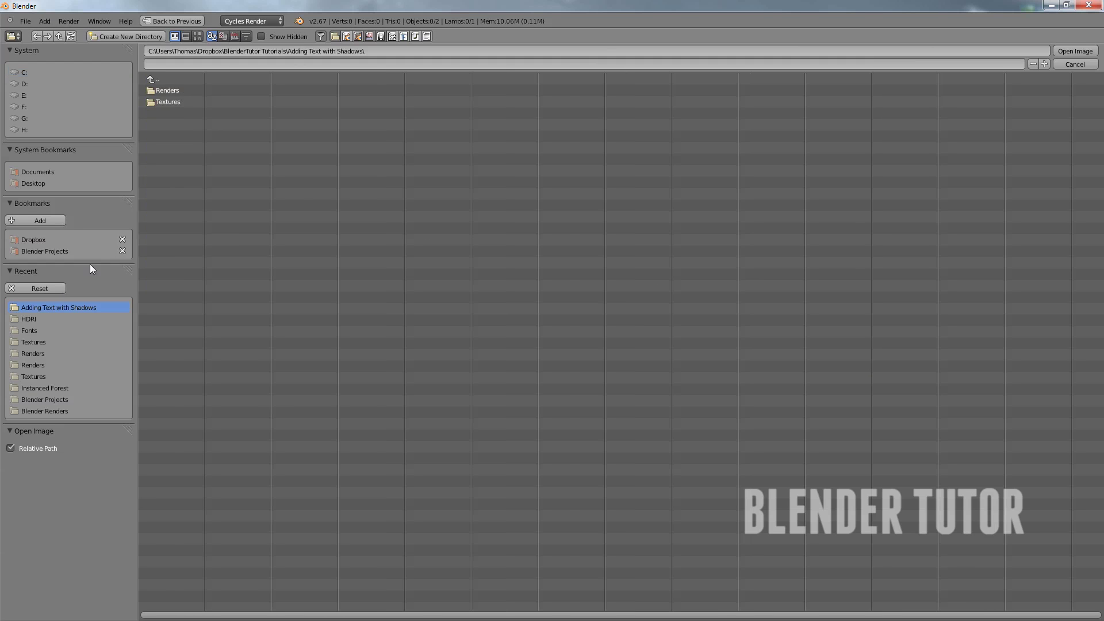
{"action": "left_click", "coordinate": [168, 101]}
{"action": "left_click", "coordinate": [189, 113]}
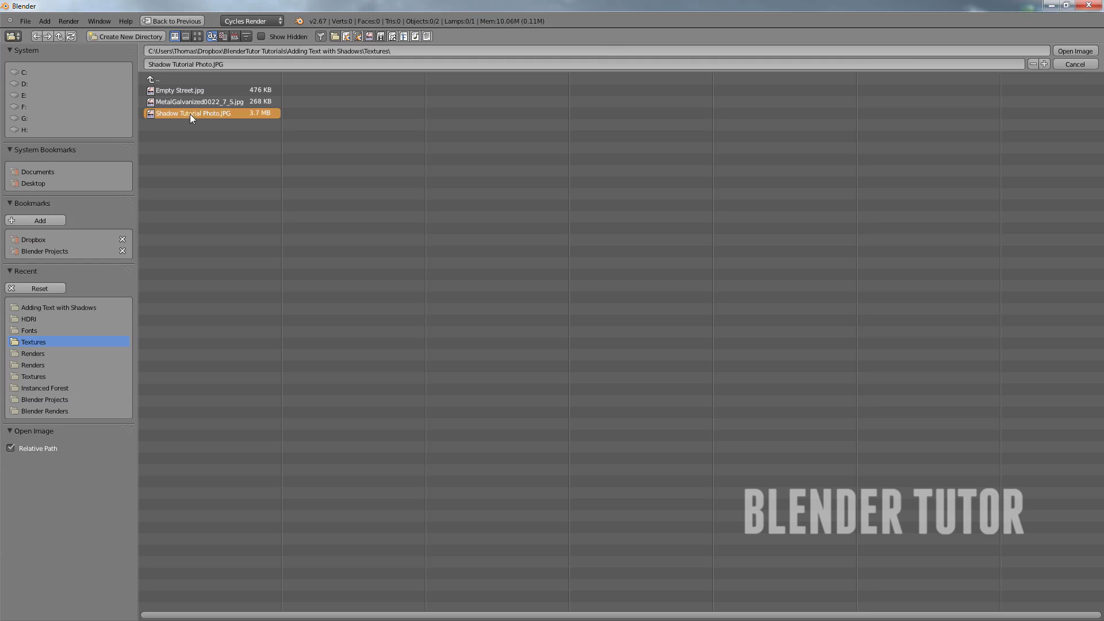
{"action": "left_click", "coordinate": [1076, 52]}
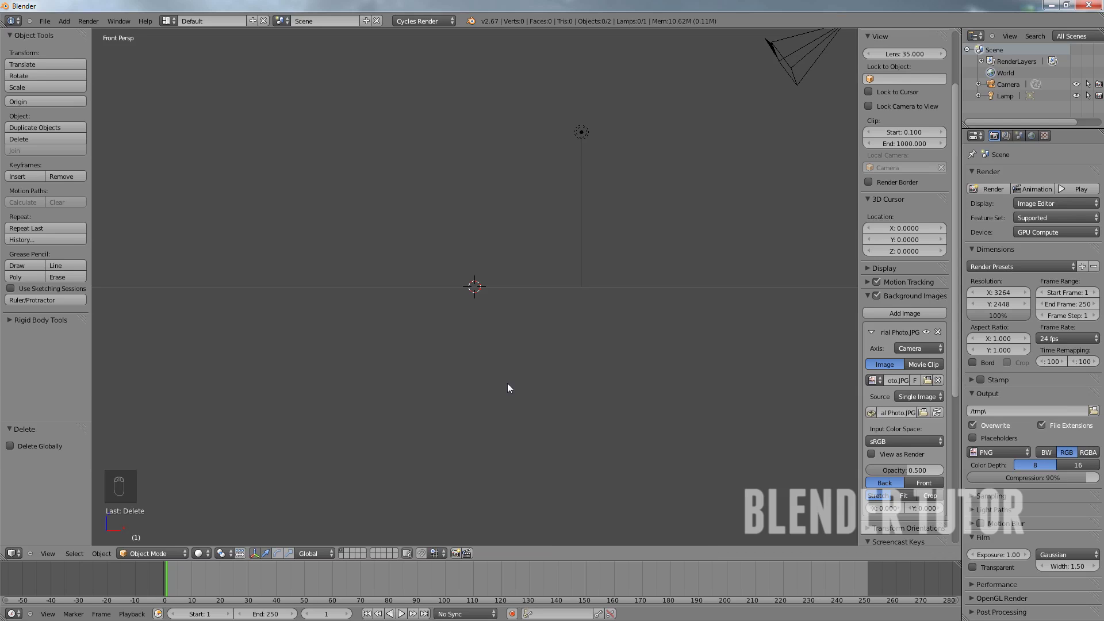
Align the camera to the current front view and lower the background photo's opacity to 0.240
{"action": "key", "text": "ctrl+alt+KP_0"}
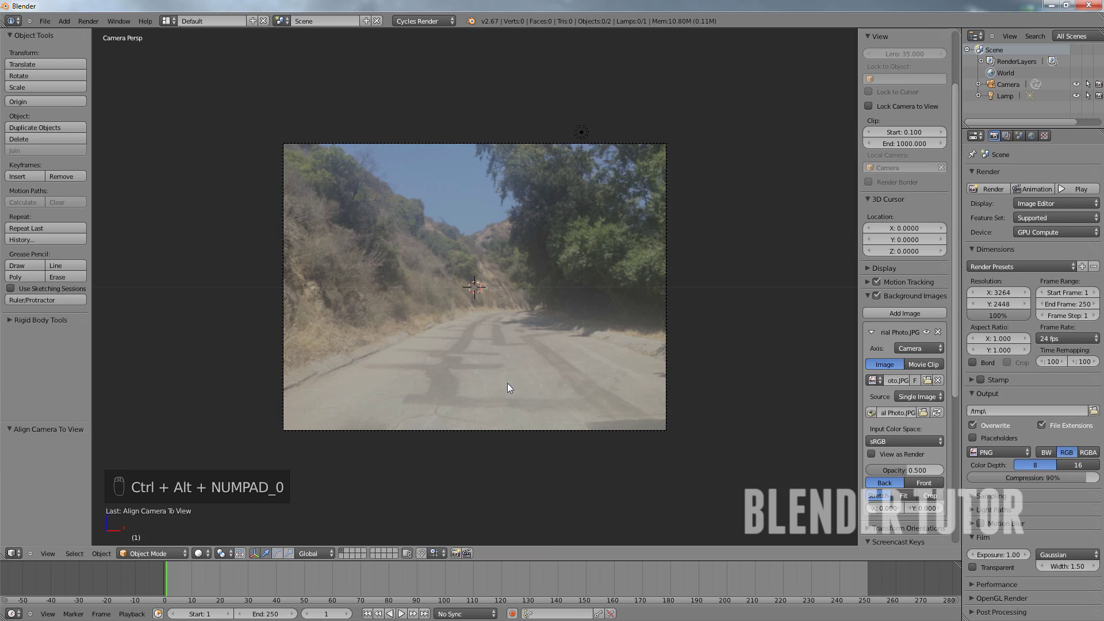
{"action": "scroll", "coordinate": [500, 362], "scroll_direction": "up", "scroll_amount": 4}
{"action": "scroll", "coordinate": [498, 359], "scroll_direction": "down", "scroll_amount": 3}
{"action": "scroll", "coordinate": [498, 359], "scroll_direction": "up", "scroll_amount": 1}
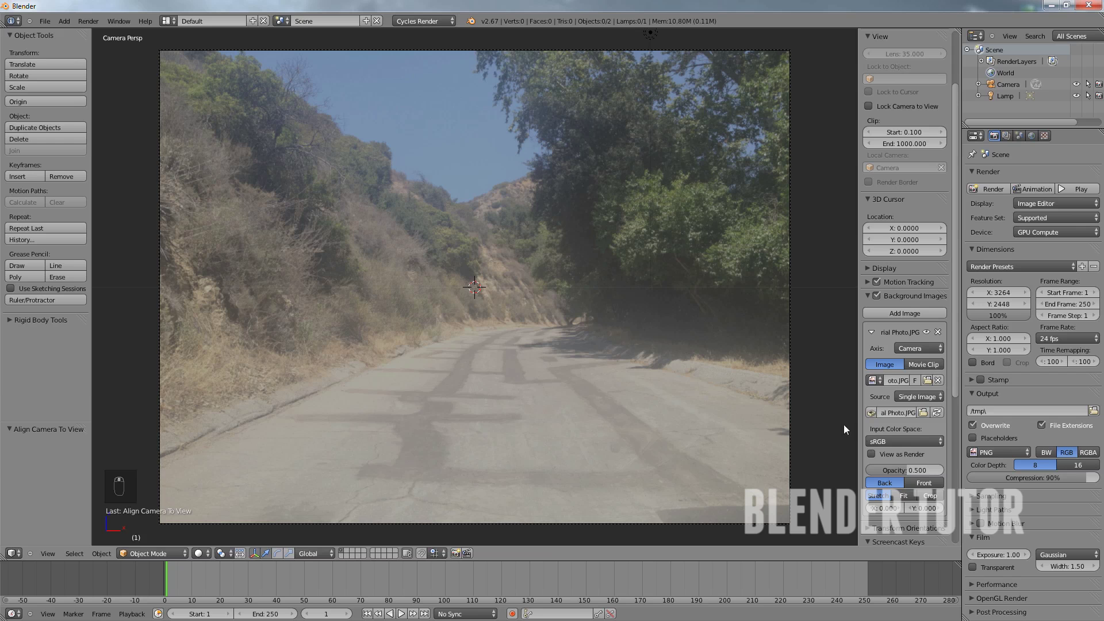
{"action": "scroll", "coordinate": [892, 464], "scroll_direction": "down", "scroll_amount": 1}
{"action": "left_click_drag", "start_coordinate": [905, 447], "coordinate": [875, 429]}
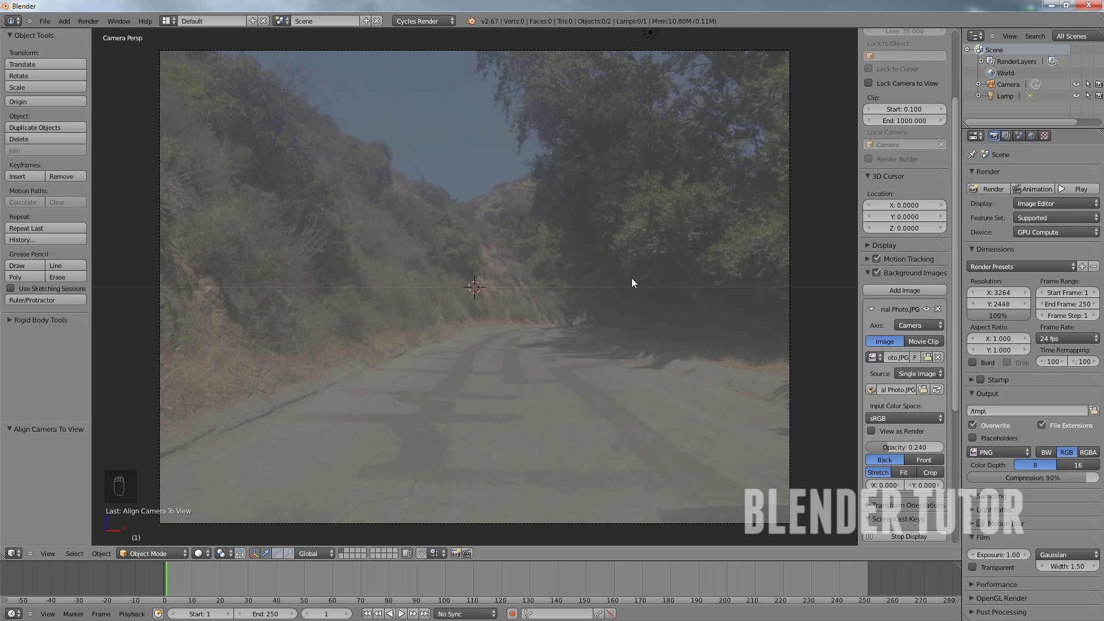
Raise the camera about 1.35 units along the global Z axis
{"action": "right_click", "coordinate": [511, 51]}
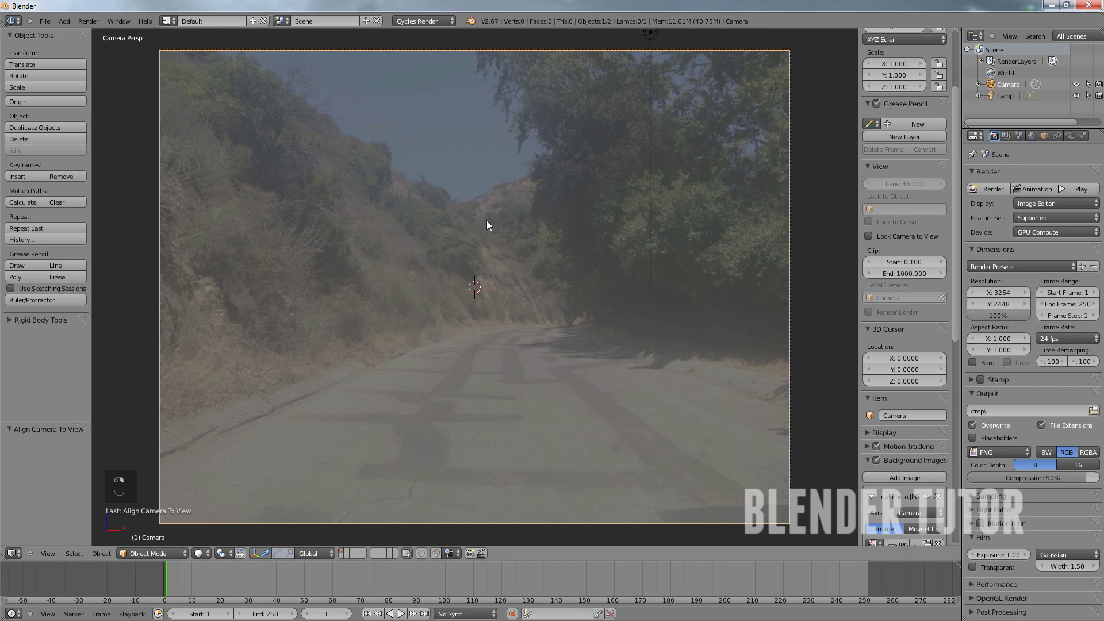
{"action": "key", "text": "g"}
{"action": "key", "text": "z"}
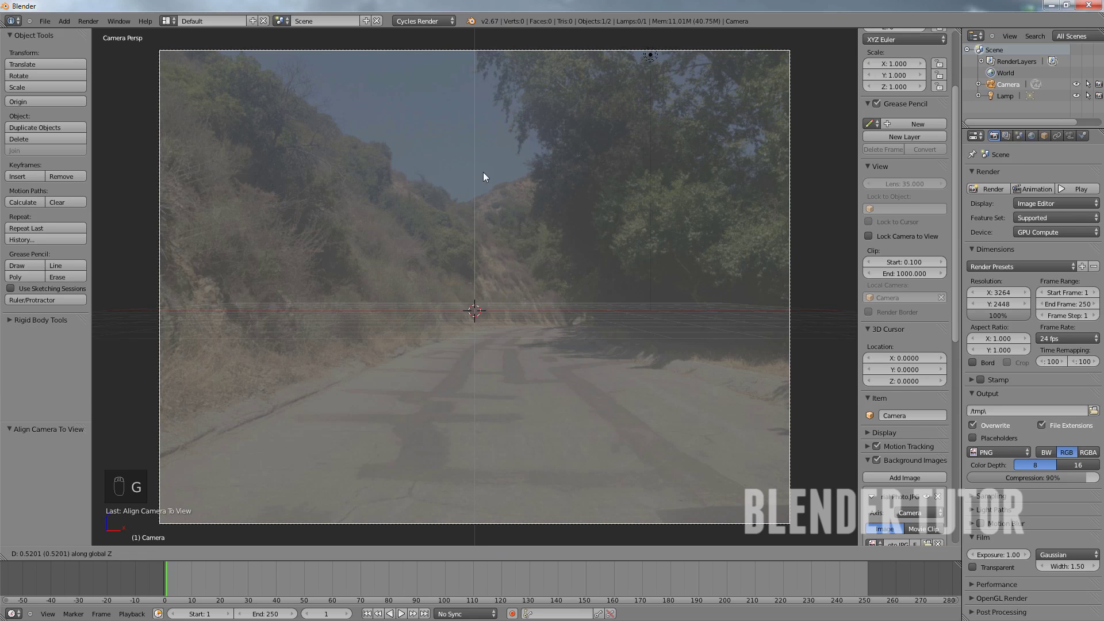
{"action": "left_click", "coordinate": [485, 381]}
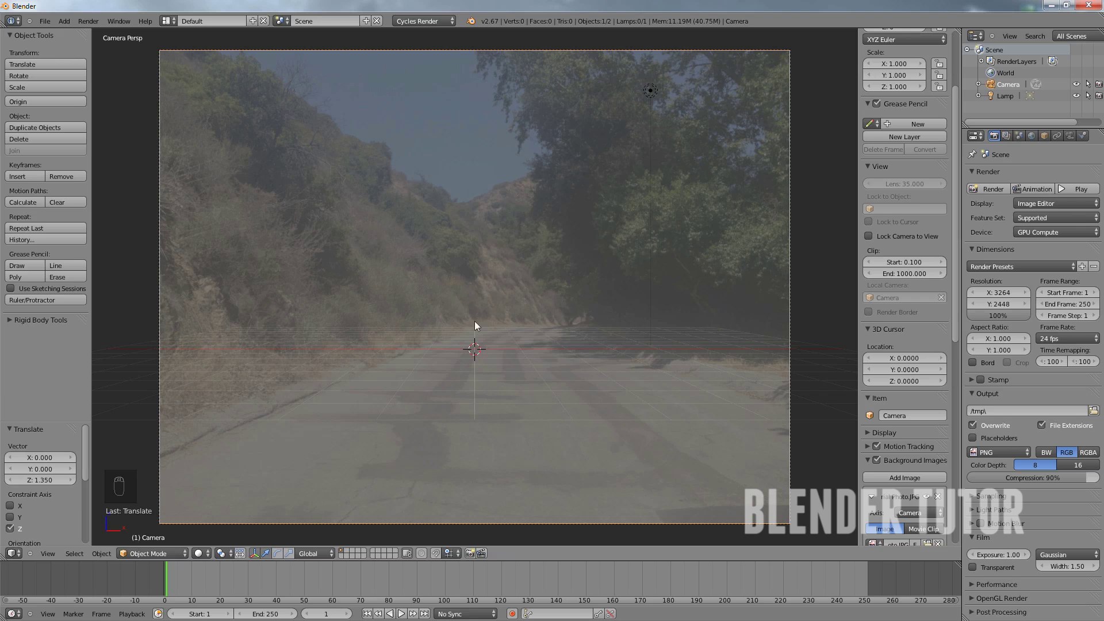
Lower the background photo's opacity to about 0.09 and raise the camera about 0.865 units along Z
{"action": "scroll", "coordinate": [901, 500], "scroll_direction": "down", "scroll_amount": 5}
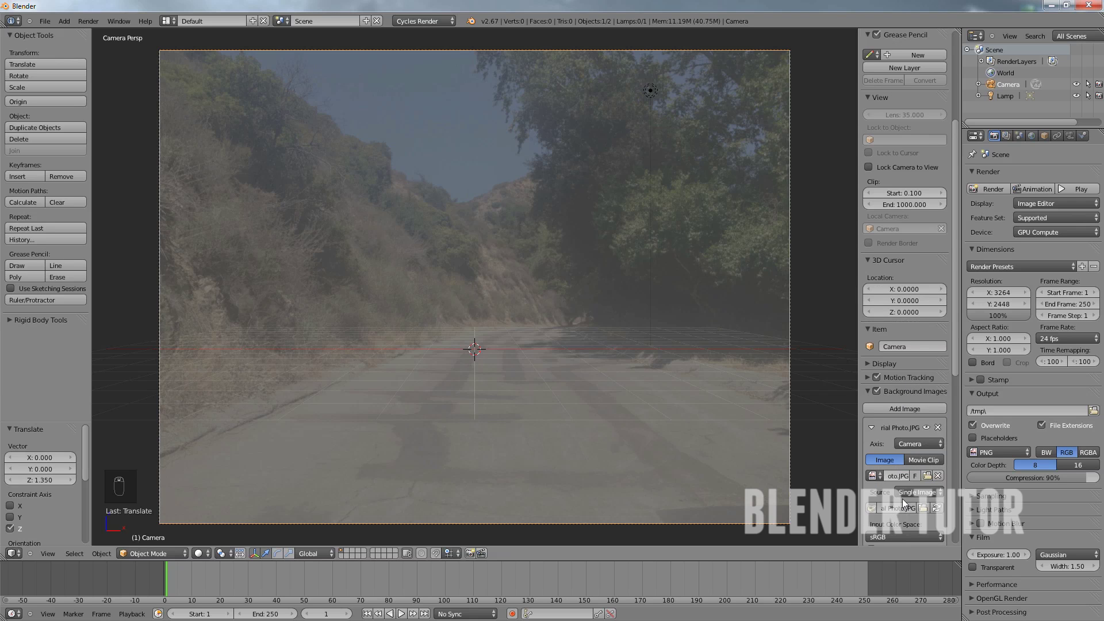
{"action": "left_click_drag", "start_coordinate": [906, 521], "coordinate": [886, 521]}
{"action": "key", "text": "g"}
{"action": "key", "text": "z"}
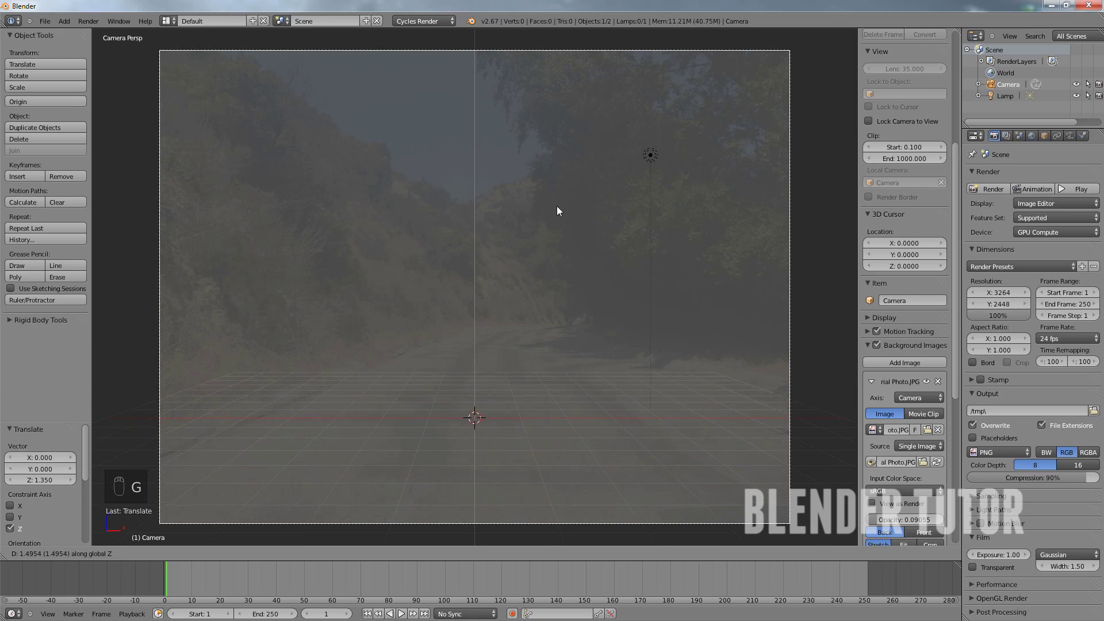
{"action": "left_click", "coordinate": [547, 274]}
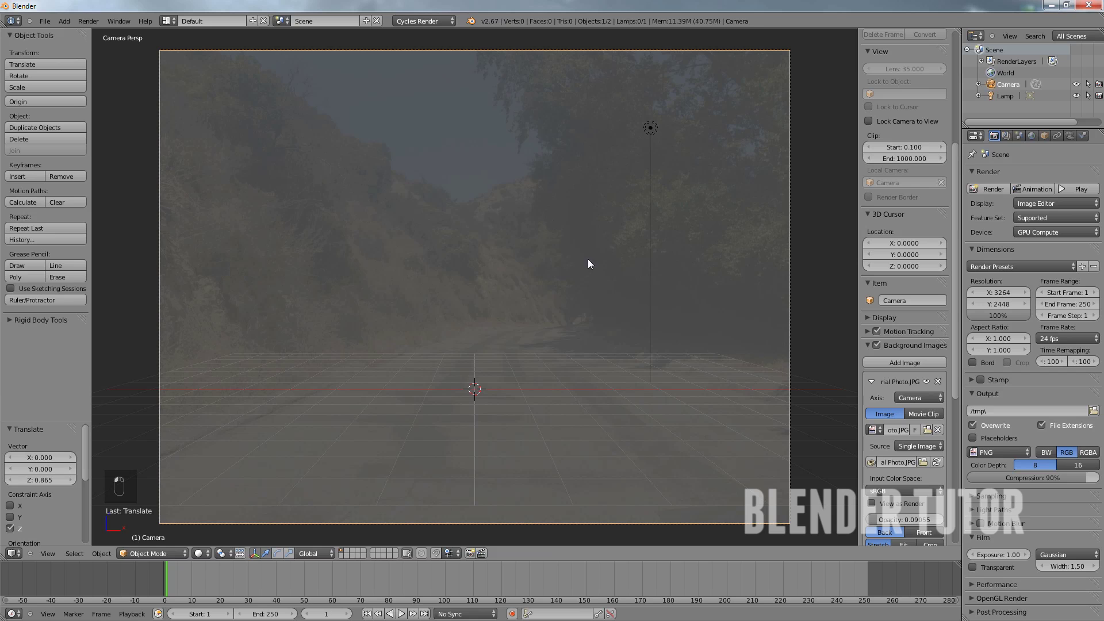
Rotate the camera about -1.46° around the global X axis
{"action": "key", "text": "r"}
{"action": "key", "text": "x"}
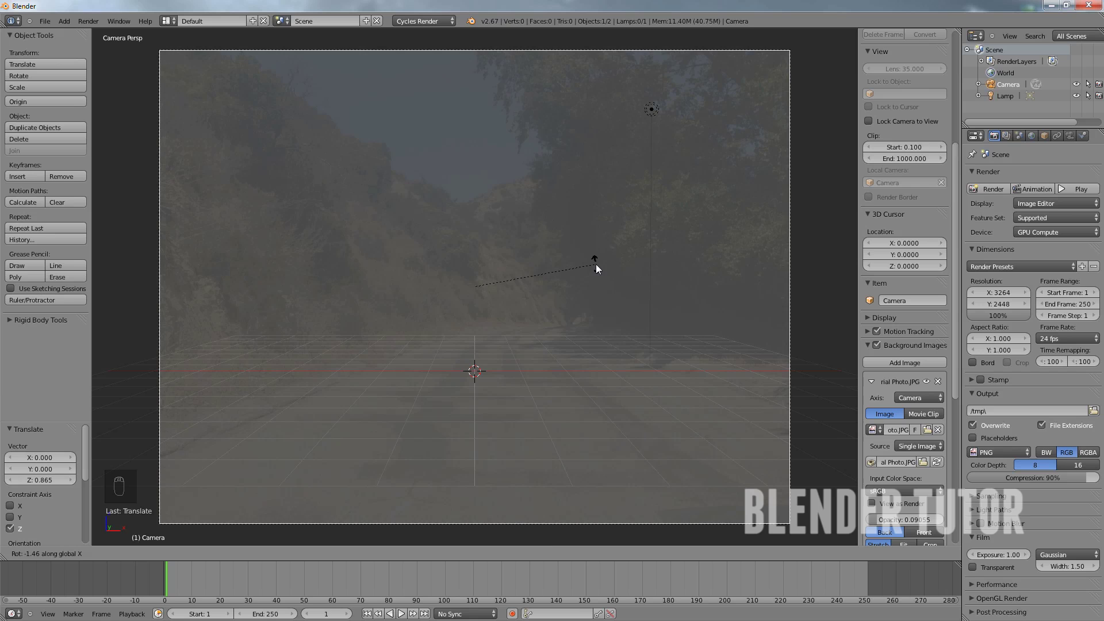
{"action": "left_click", "coordinate": [595, 264]}
Raise the camera about 0.584 units along Z and set the background photo's opacity to 1.000
{"action": "key", "text": "g"}
{"action": "key", "text": "z"}
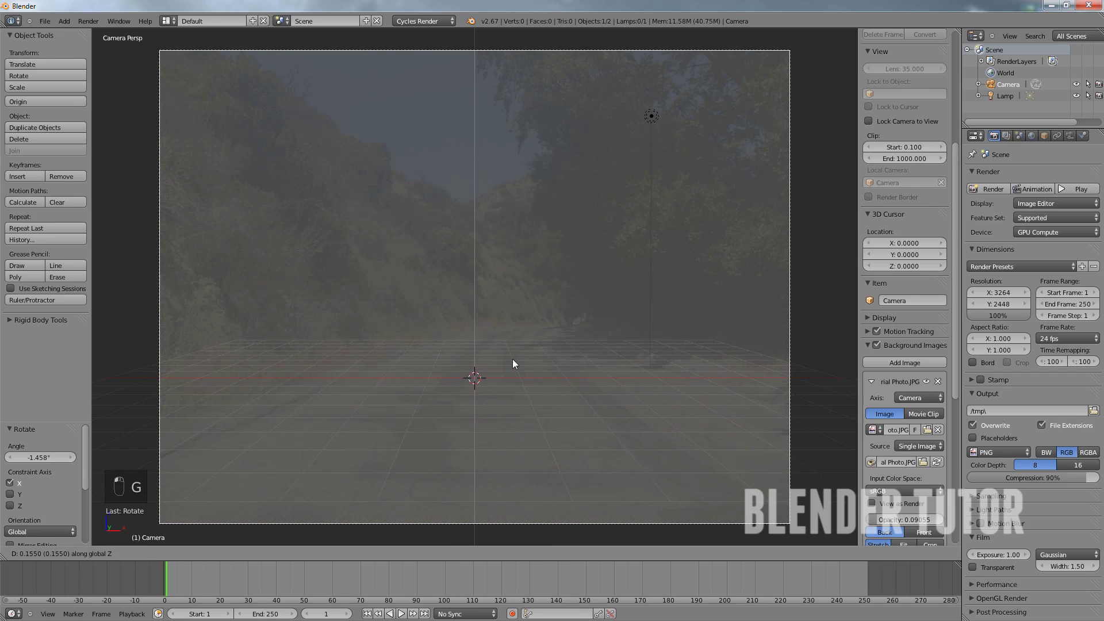
{"action": "left_click", "coordinate": [512, 316]}
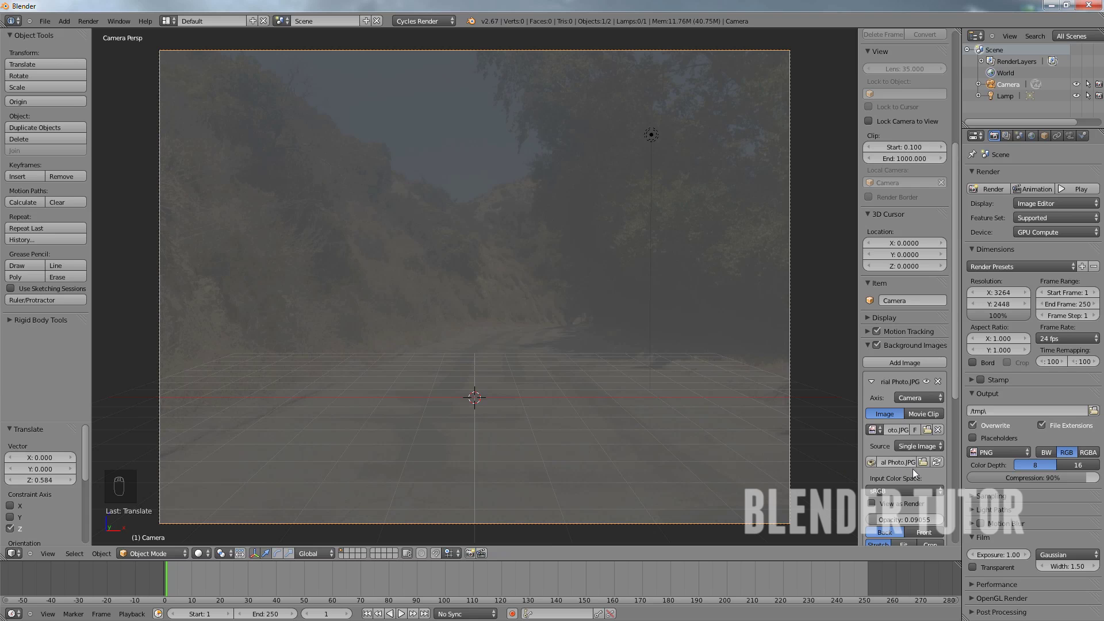
{"action": "scroll", "coordinate": [912, 468], "scroll_direction": "down", "scroll_amount": 3}
{"action": "left_click_drag", "start_coordinate": [887, 450], "coordinate": [992, 443]}
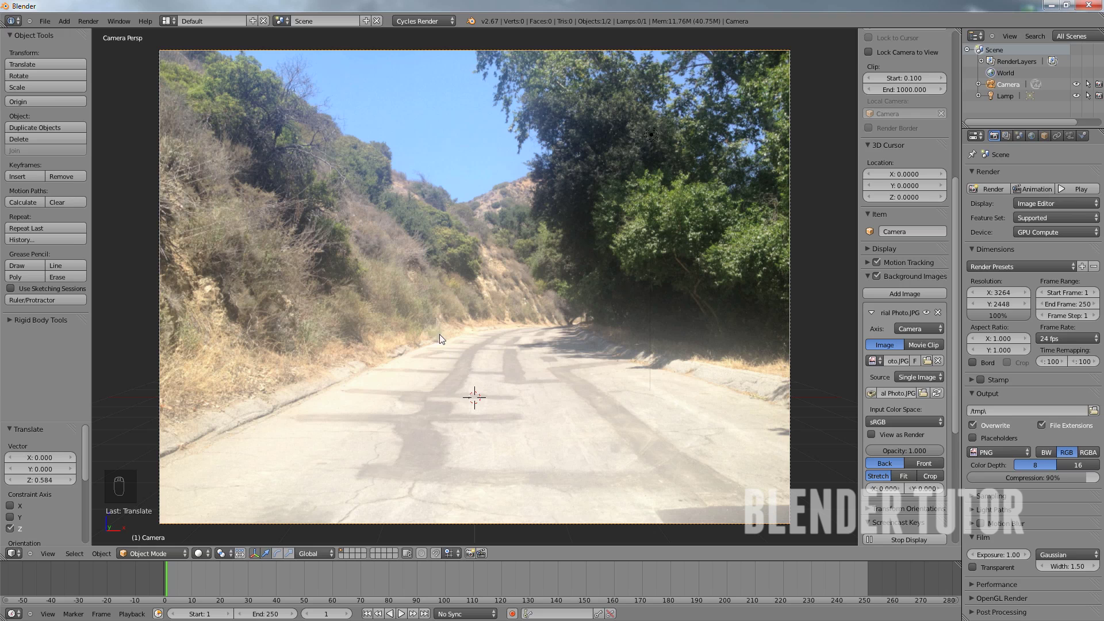
Add a mesh plane at the origin and scale it up by about 7.652 to cover the road
{"action": "key", "text": "shift+a"}
{"action": "mouse_move", "coordinate": [495, 394]}
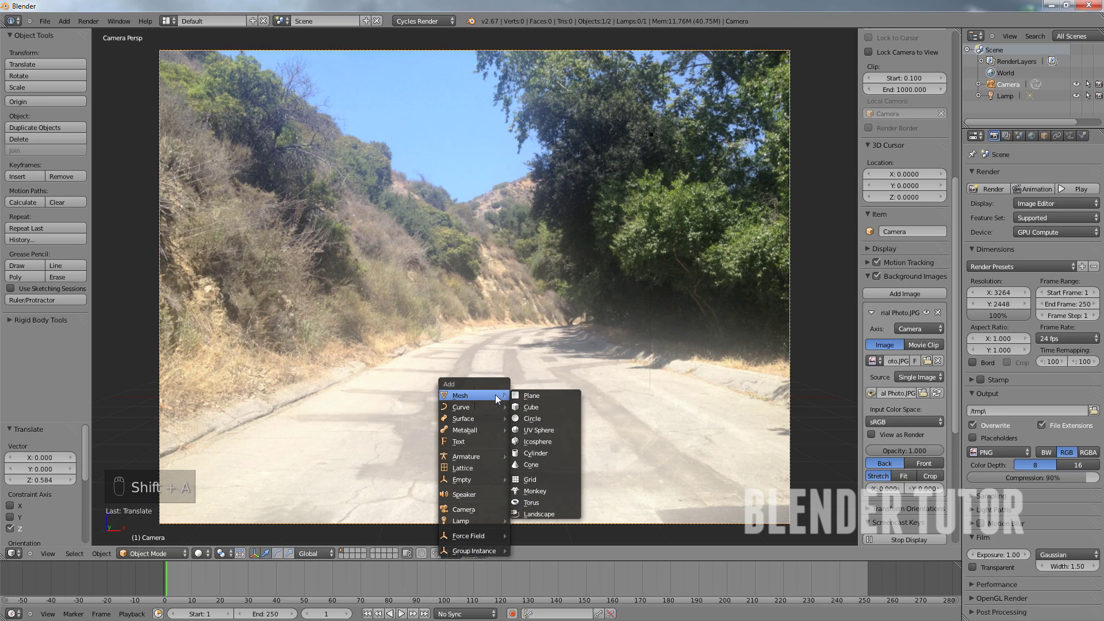
{"action": "left_click", "coordinate": [538, 397]}
{"action": "key", "text": "s"}
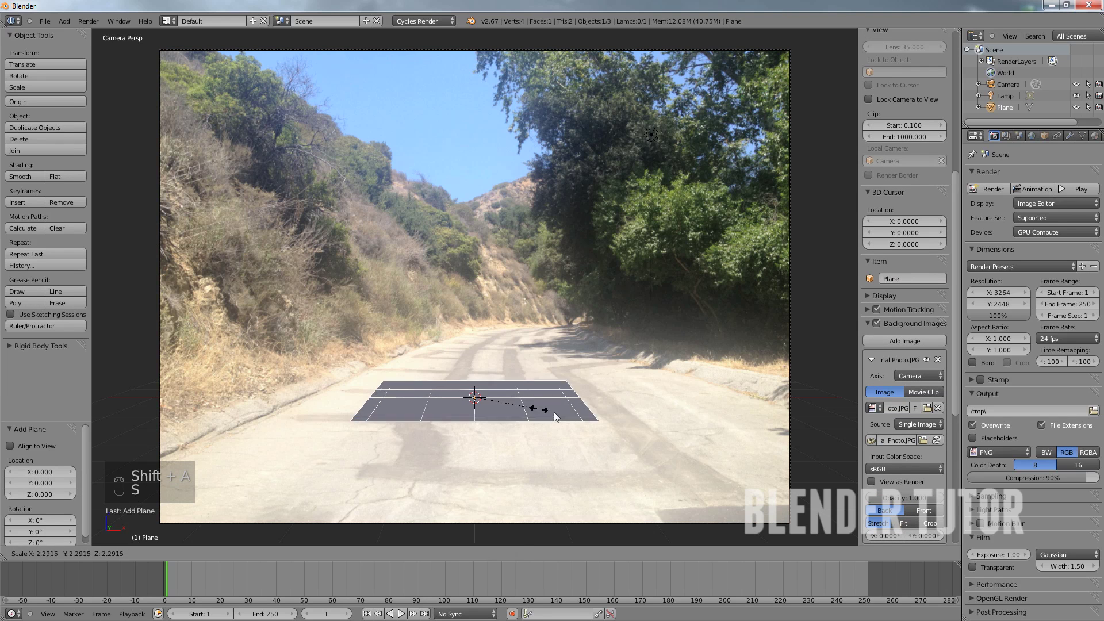
{"action": "left_click", "coordinate": [688, 423]}
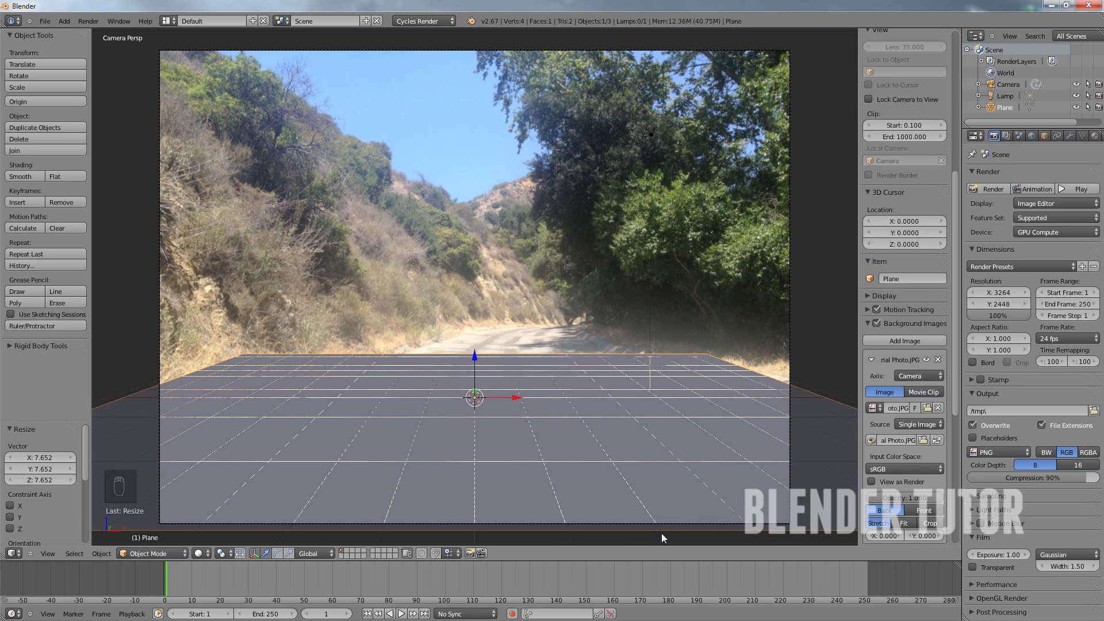
Widen the ground plane's far edge by scaling its two vertices by about 1.481
{"action": "key", "text": "Tab"}
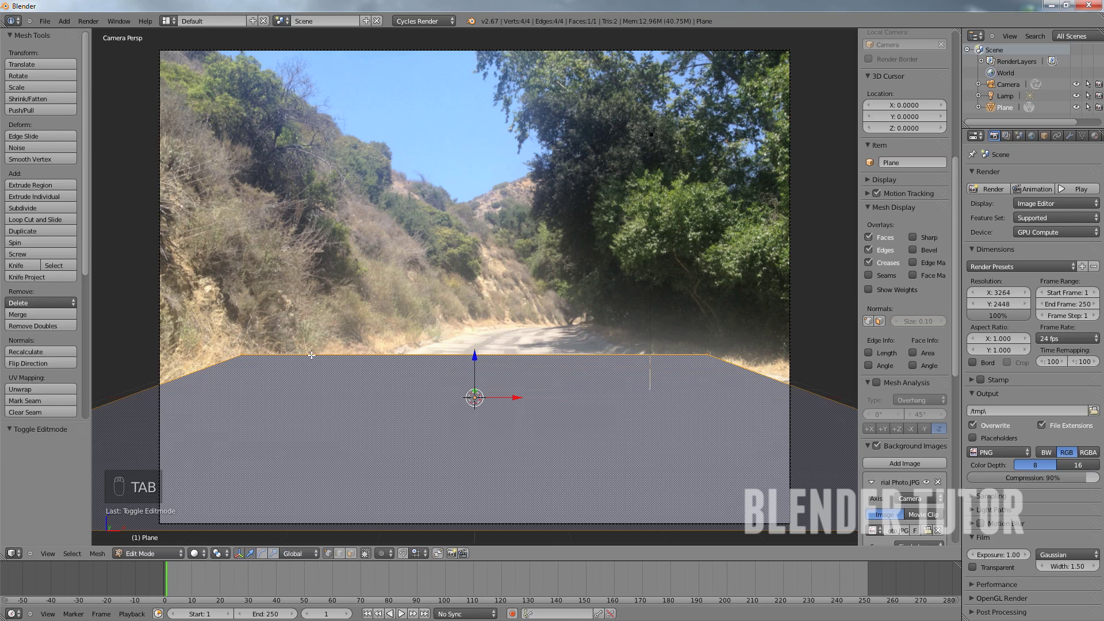
{"action": "right_click", "coordinate": [249, 357]}
{"action": "right_click", "coordinate": [708, 356], "text": "shift"}
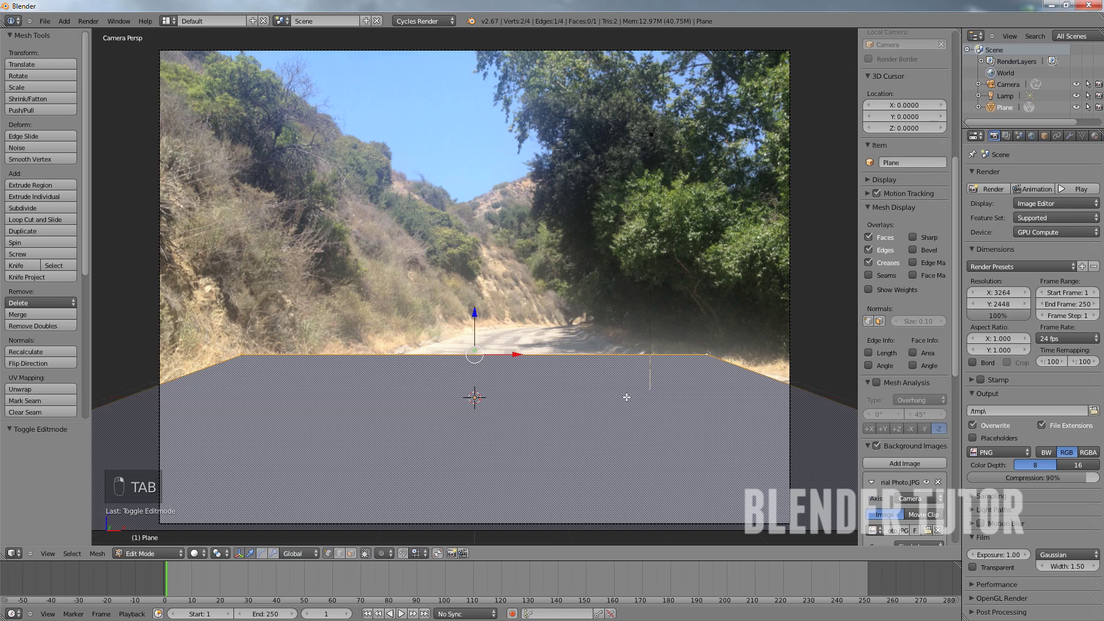
{"action": "key", "text": "s"}
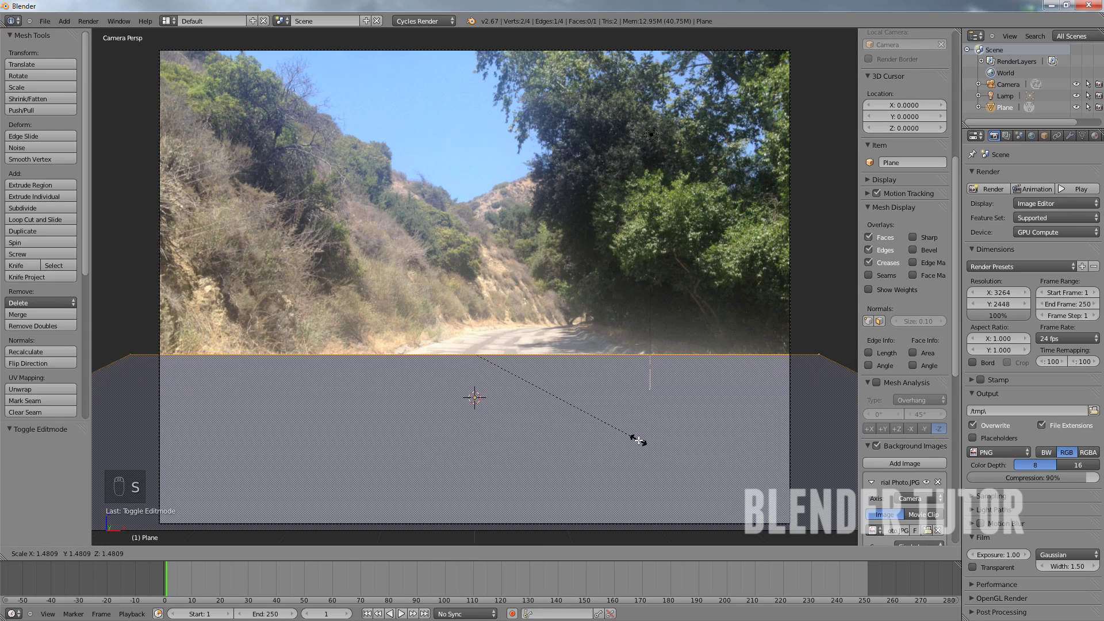
{"action": "left_click", "coordinate": [625, 432]}
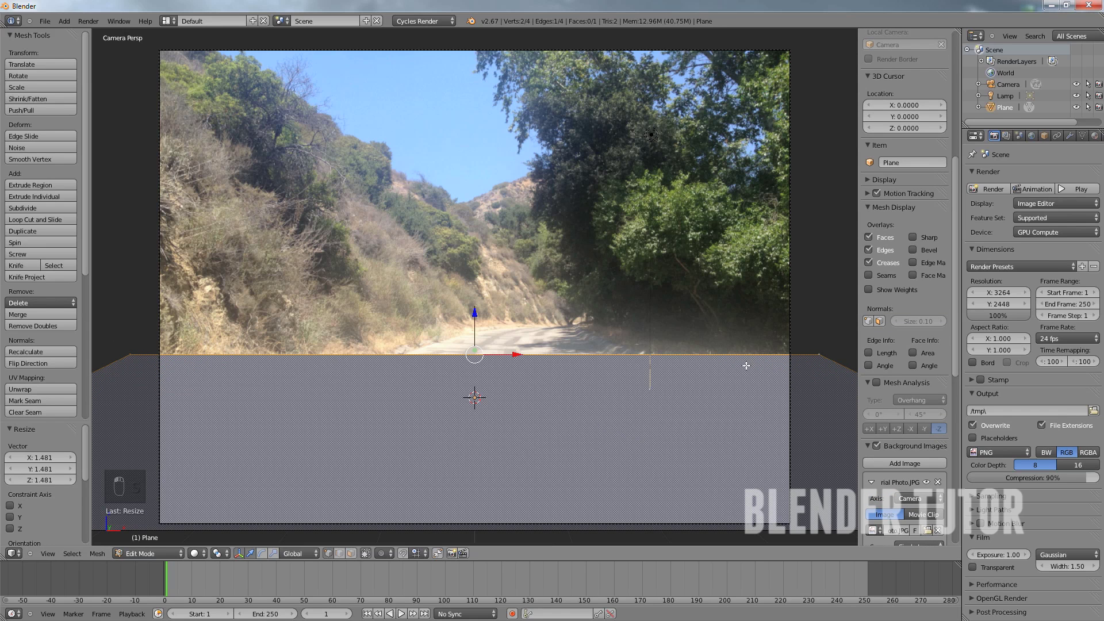
{"action": "key", "text": "Tab"}
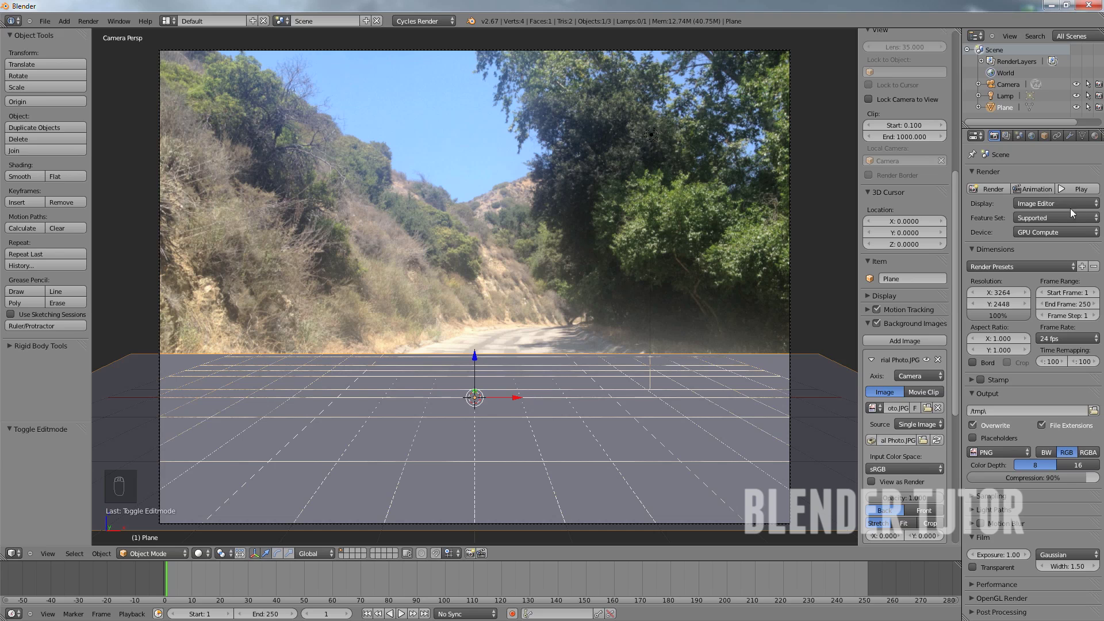
Give the ground plane a new material
{"action": "left_click", "coordinate": [1095, 136]}
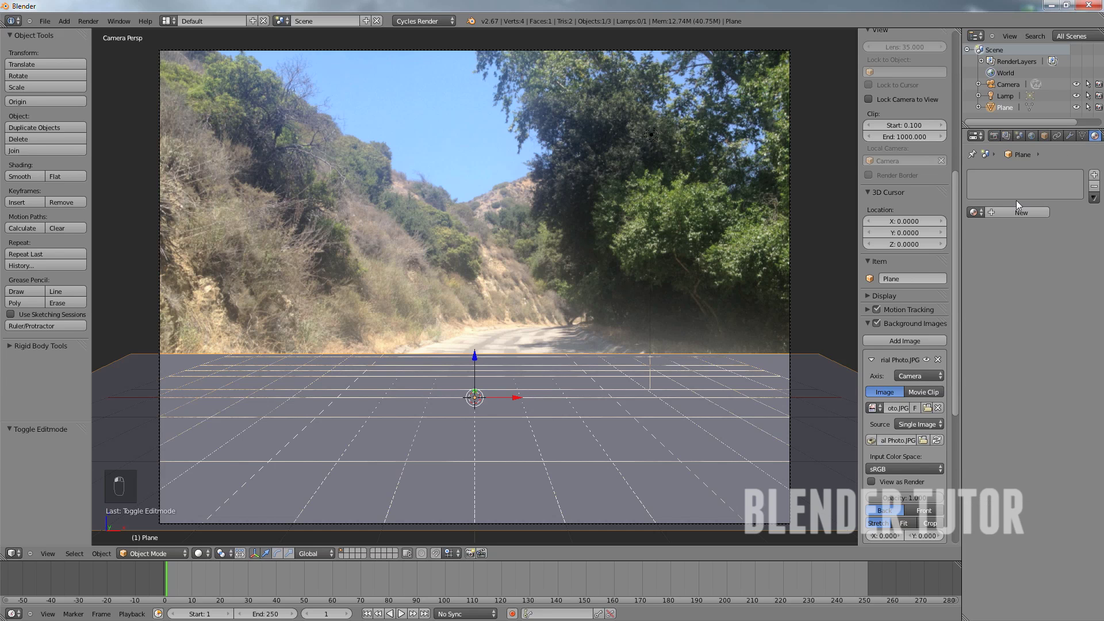
{"action": "left_click", "coordinate": [1021, 212]}
{"action": "left_click", "coordinate": [994, 136]}
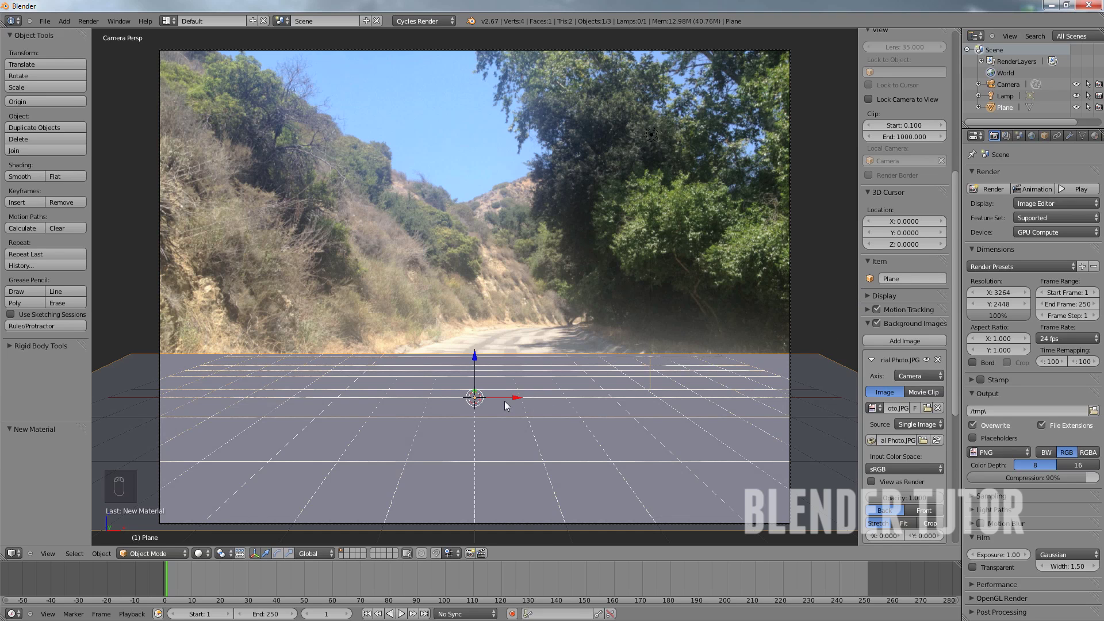
Add a text object at the origin and replace its content with "BLENDER TUTOR"
{"action": "key", "text": "shift+a"}
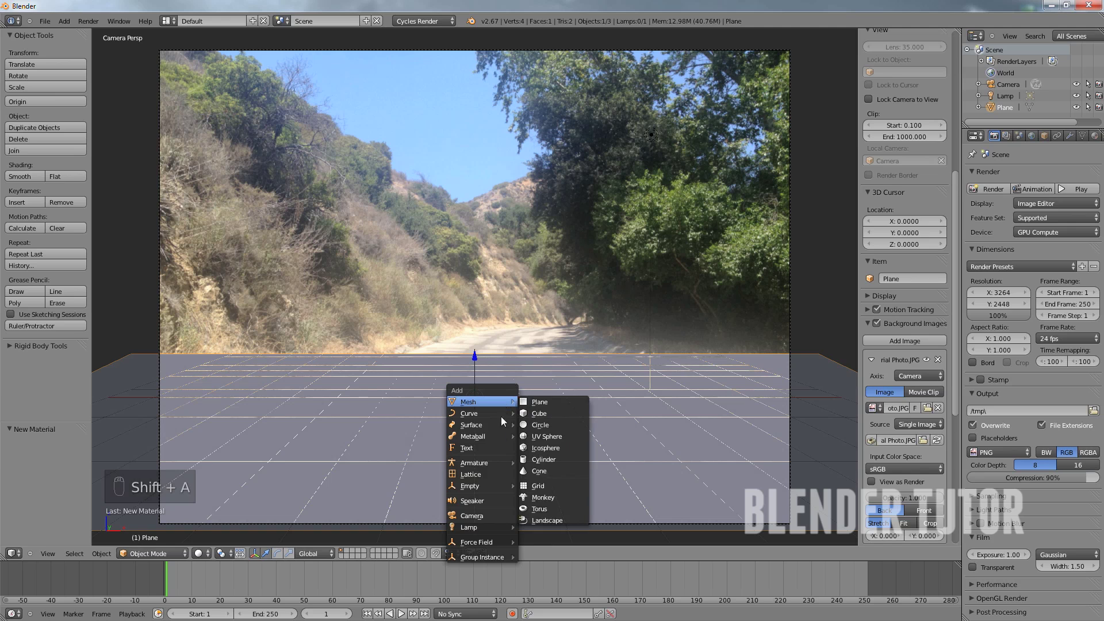
{"action": "left_click", "coordinate": [484, 451]}
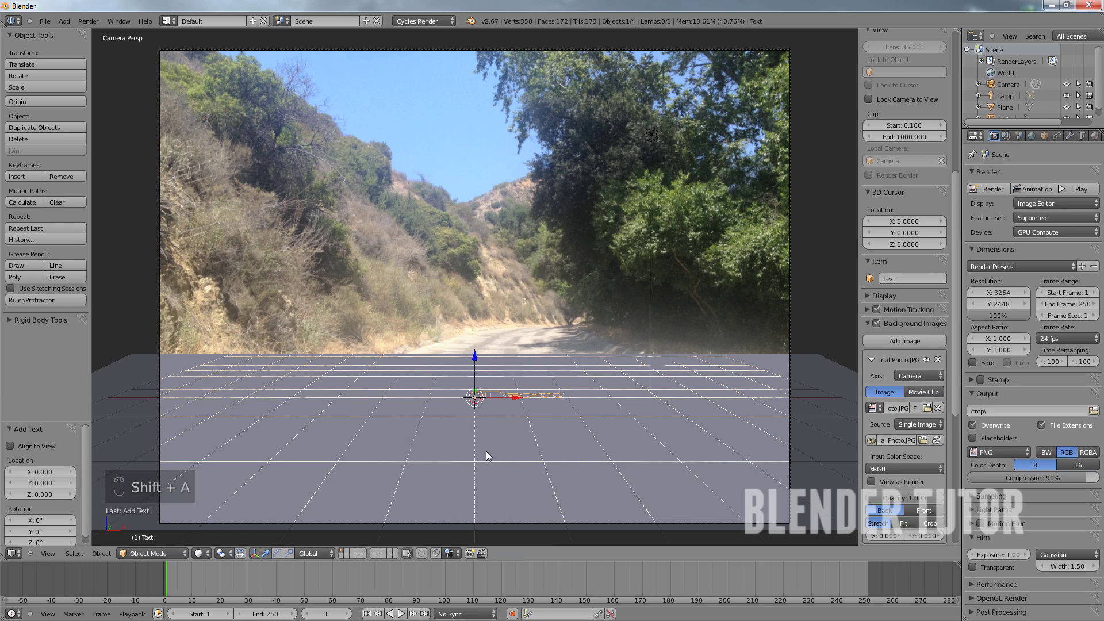
{"action": "key", "text": "KP_7"}
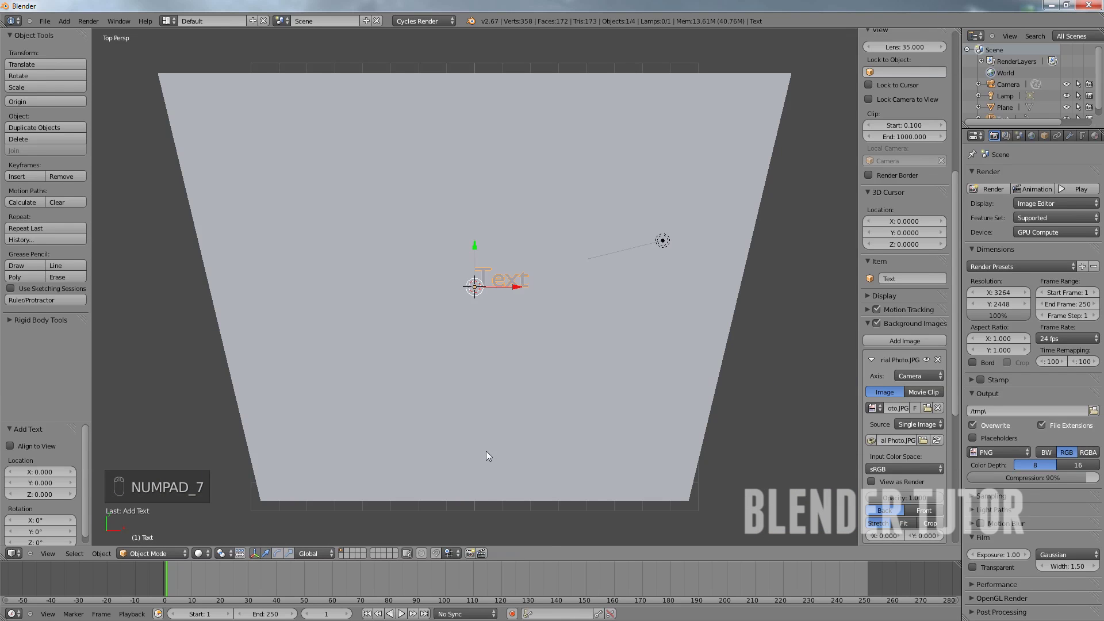
{"action": "key", "text": "Tab"}
{"action": "key", "text": "BackSpace"}
{"action": "key", "text": "BackSpace"}
{"action": "key", "text": "BackSpace"}
{"action": "key", "text": "BackSpace"}
{"action": "key", "text": "BackSpace"}
{"action": "key", "text": "BackSpace"}
{"action": "key", "text": "BackSpace"}
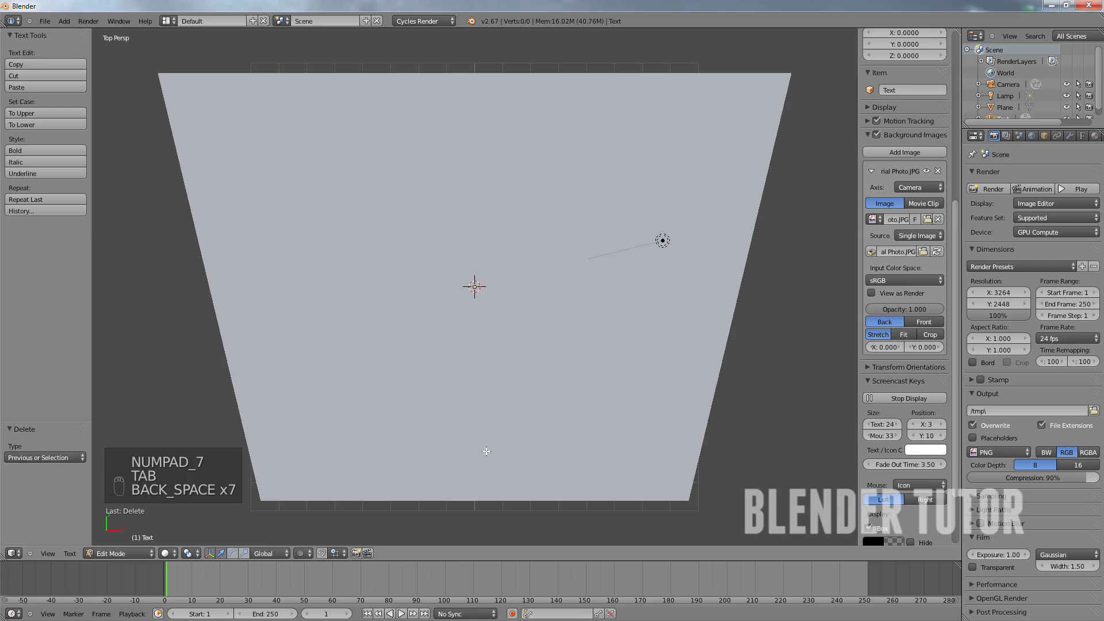
{"action": "type", "text": "B"}
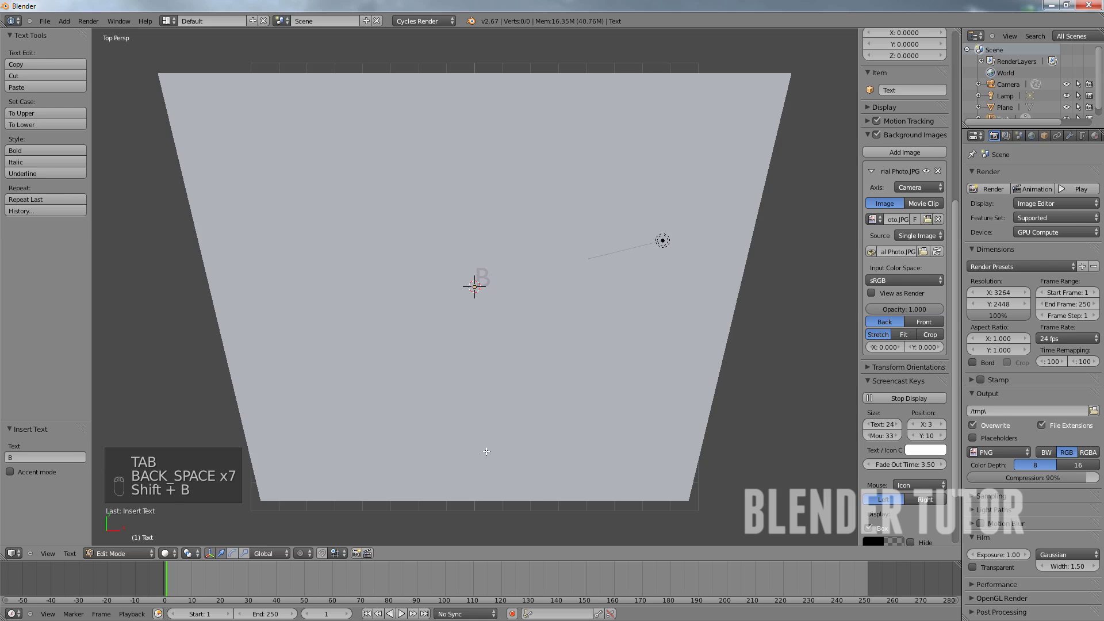
{"action": "type", "text": "LENDER TUTO"}
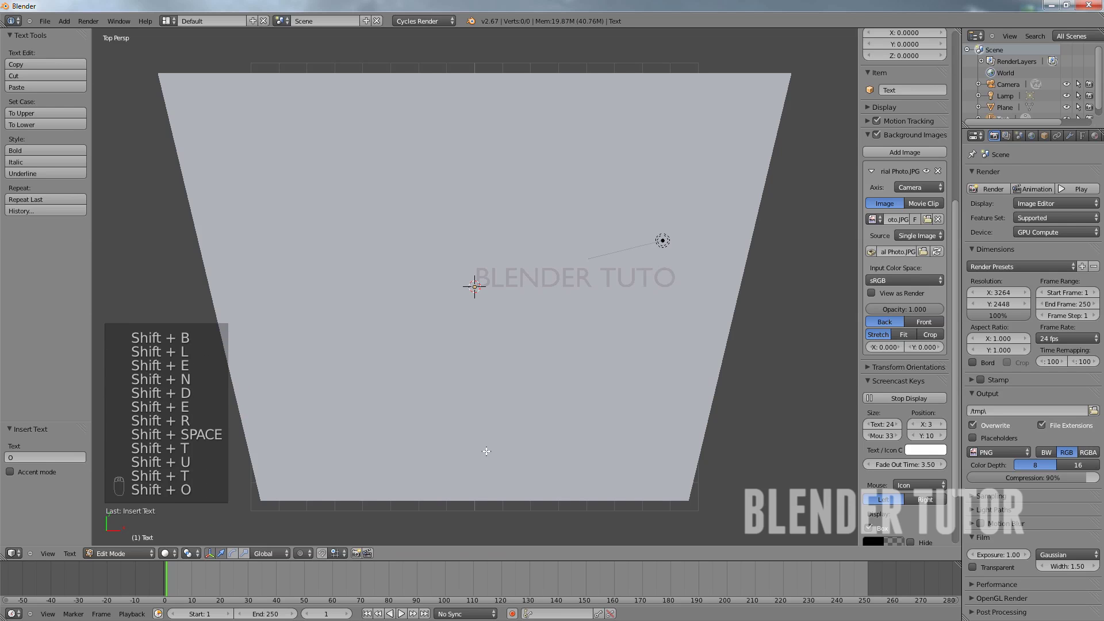
{"action": "type", "text": "R"}
{"action": "key", "text": "Tab"}
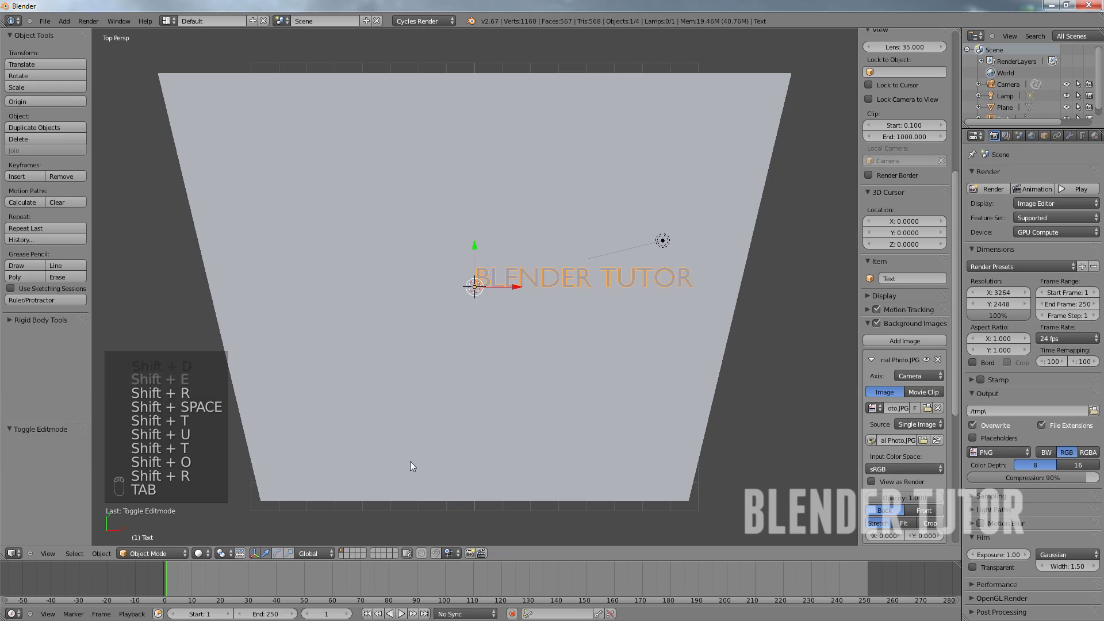
Stand the text upright by rotating it 90° around the global X axis, and move it about -3.561 units along X in camera view
{"action": "key", "text": "r"}
{"action": "type", "text": "x"}
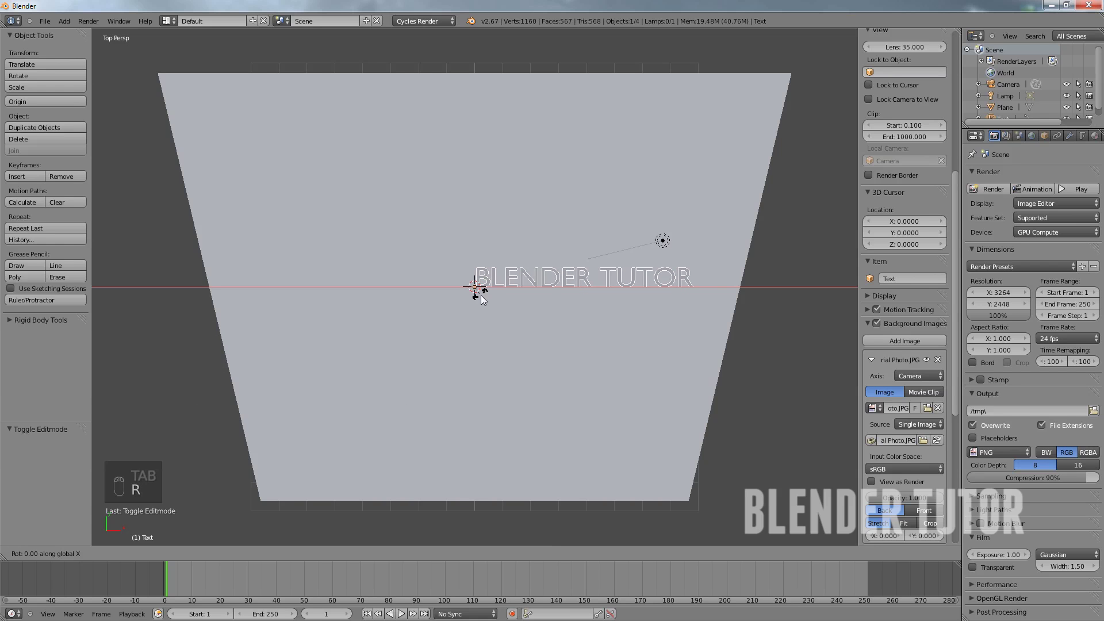
{"action": "type", "text": "90"}
{"action": "key", "text": "Return"}
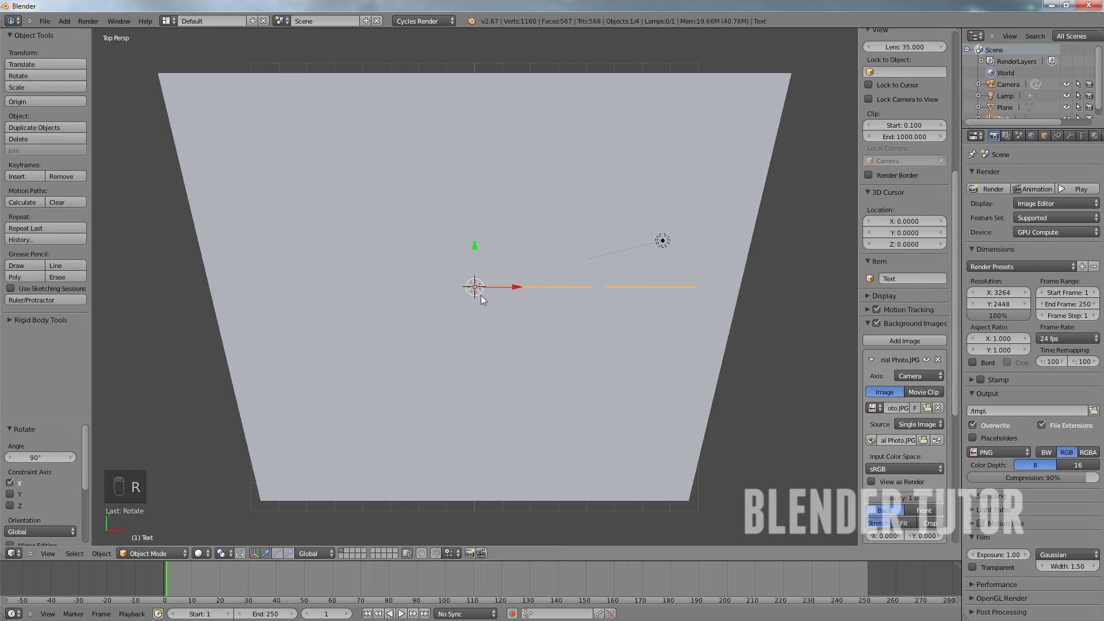
{"action": "key", "text": "KP_0"}
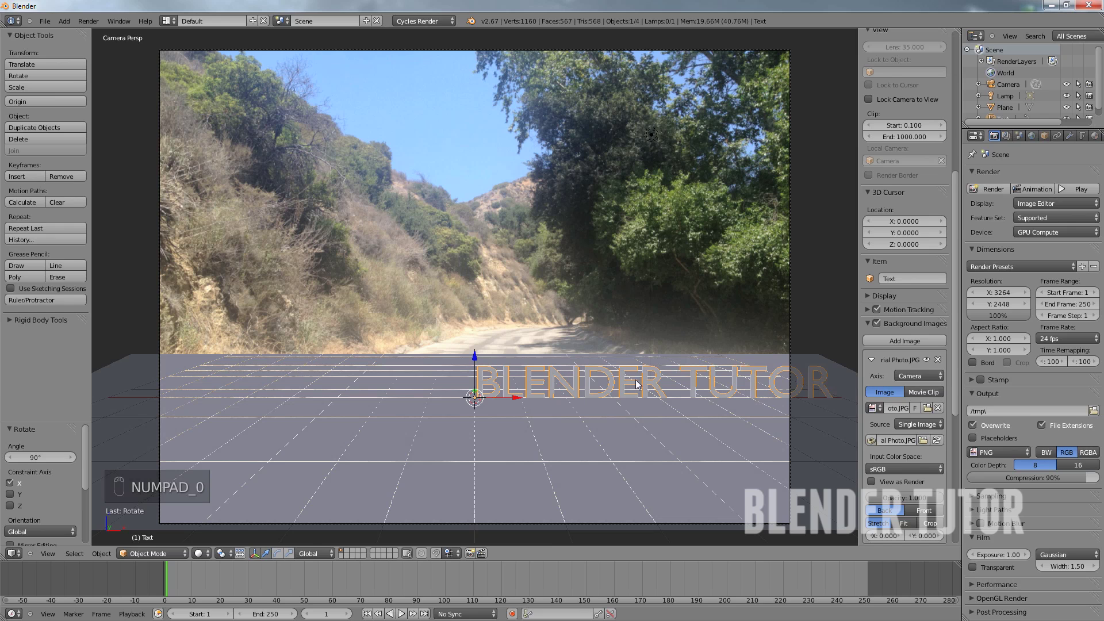
{"action": "key", "text": "g"}
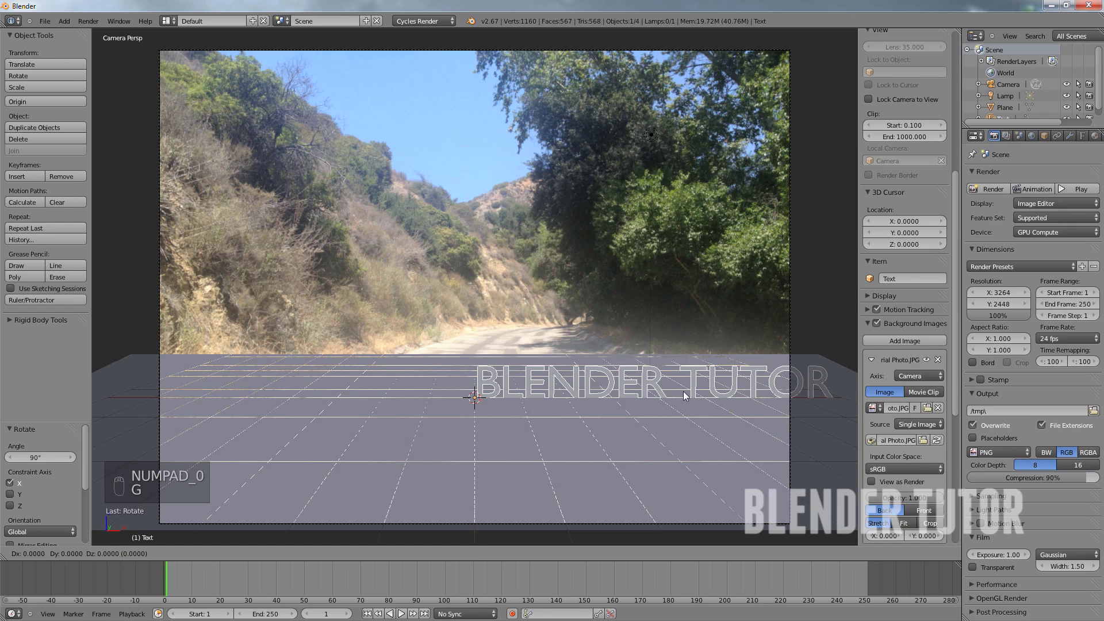
{"action": "left_click", "coordinate": [520, 394]}
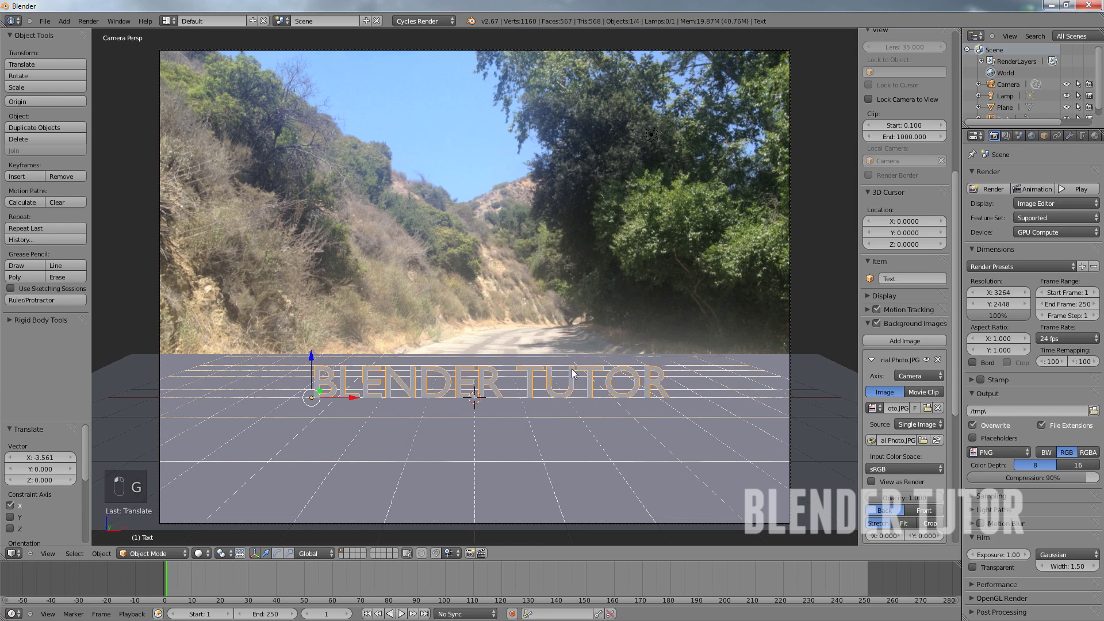
Load the Franchise-Bold font from the Fonts folder as the text's regular font
{"action": "left_click", "coordinate": [1082, 136]}
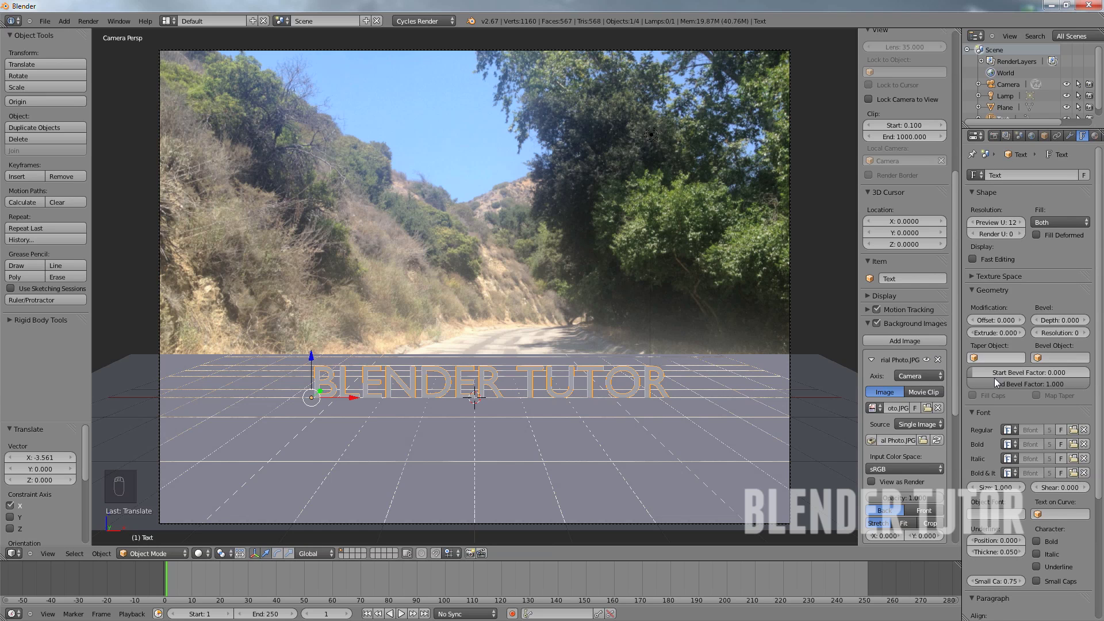
{"action": "left_click", "coordinate": [1072, 430]}
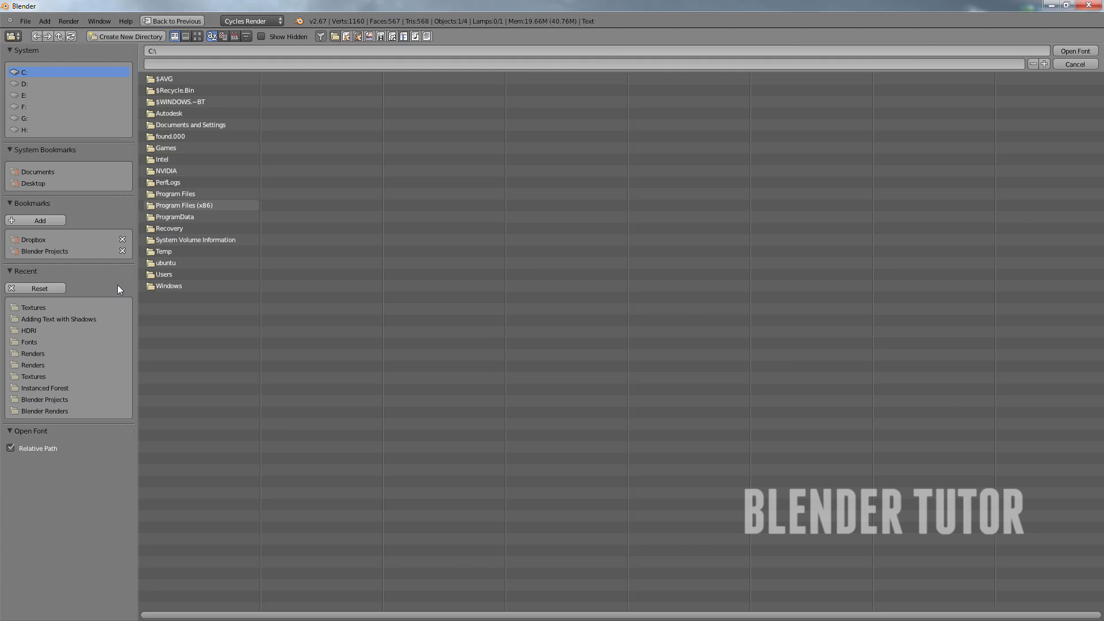
{"action": "left_click", "coordinate": [29, 341]}
{"action": "left_click", "coordinate": [688, 274]}
{"action": "left_click", "coordinate": [1074, 51]}
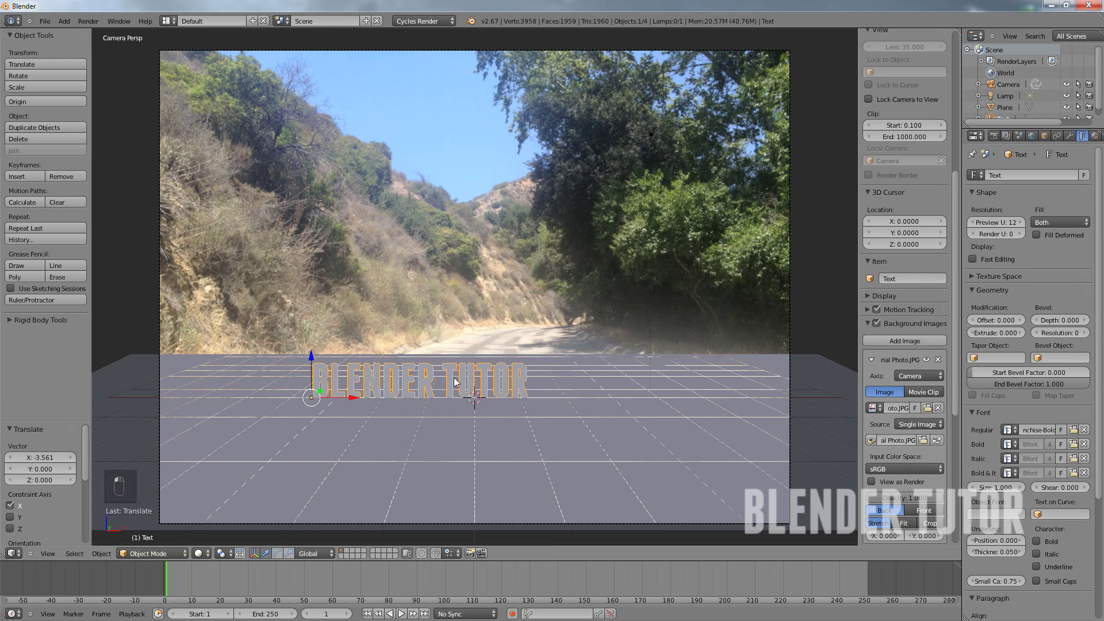
Scale the text up by about 1.287 and set its extrude to 0.2
{"action": "key", "text": "s"}
{"action": "left_click", "coordinate": [575, 368]}
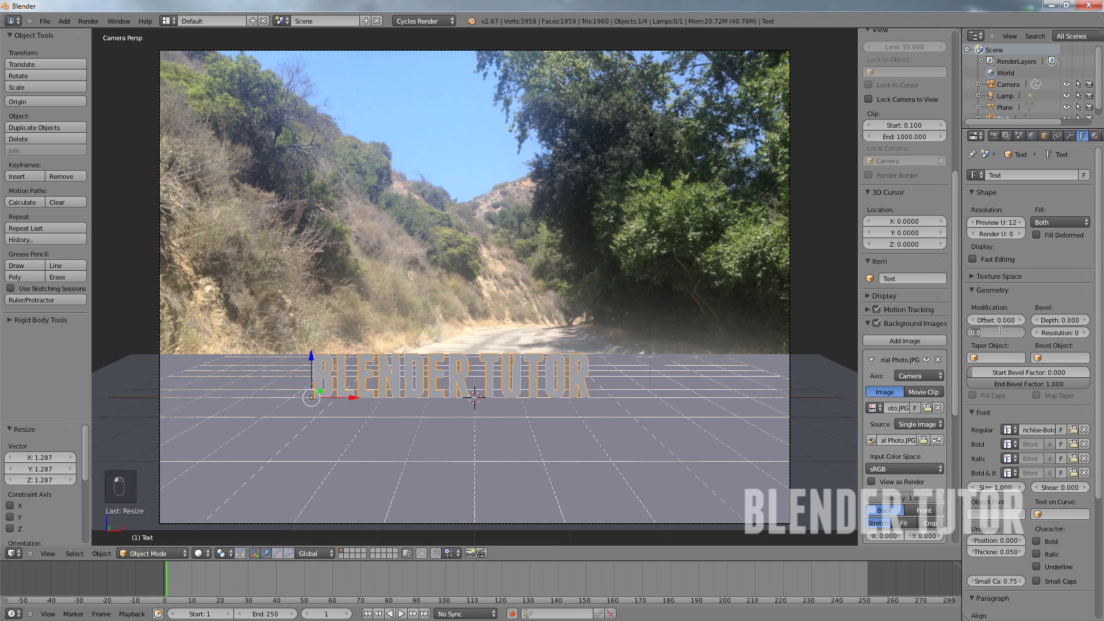
{"action": "type", "text": "2"}
{"action": "key", "text": "Return"}
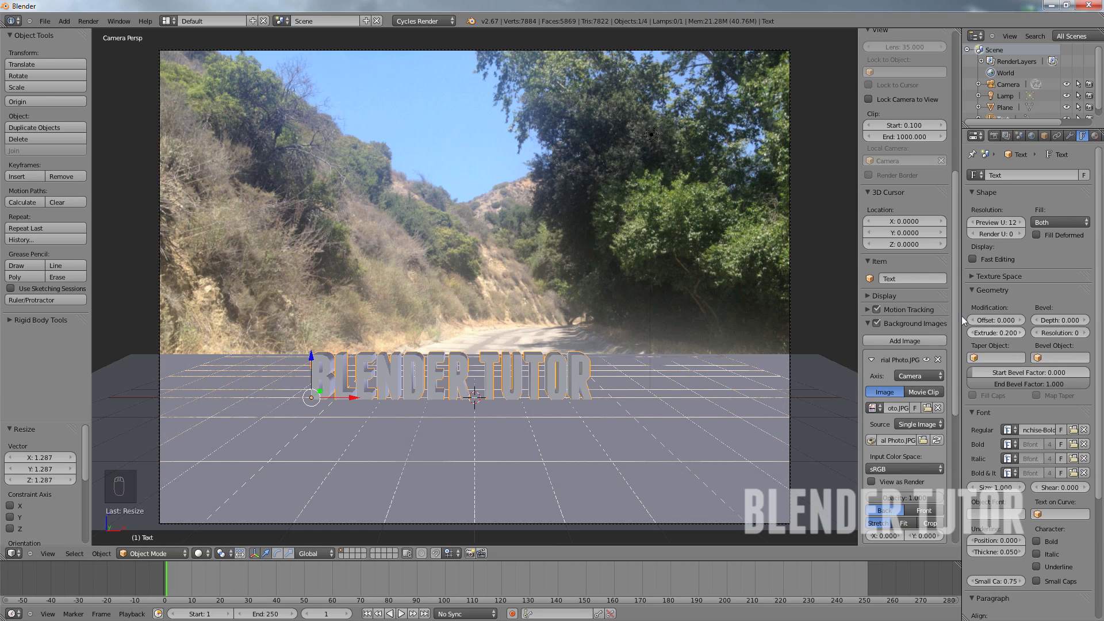
Move the text about 1.308 units along the global X axis
{"action": "key", "text": "g"}
{"action": "key", "text": "x"}
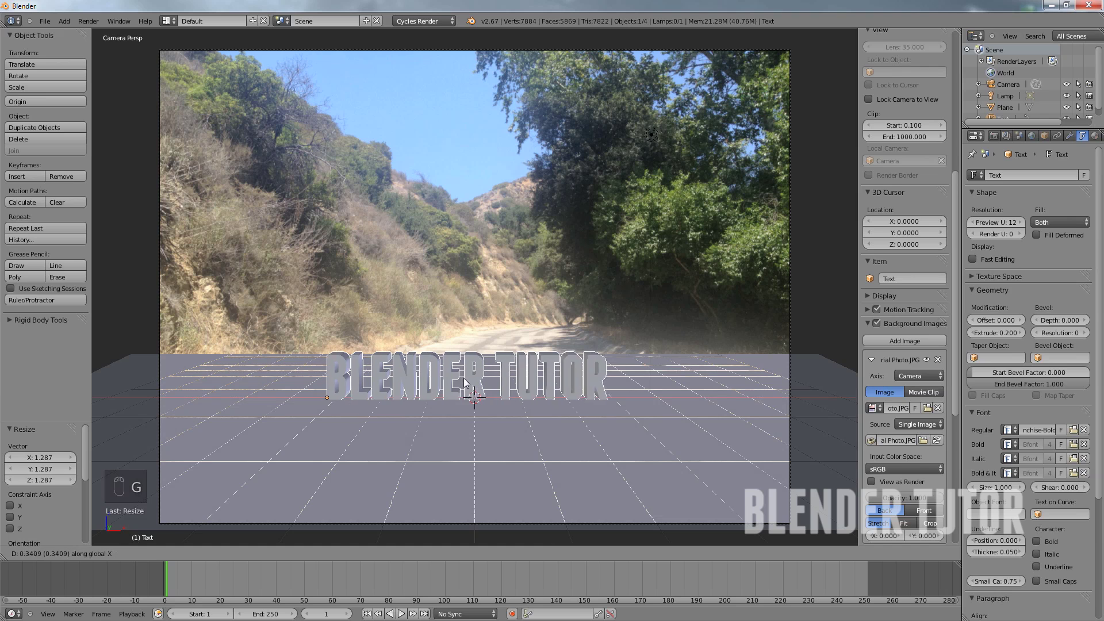
{"action": "left_click", "coordinate": [505, 381]}
Scale the text up by about 1.21, using wireframe shading to judge it against the road photo
{"action": "key", "text": "z"}
{"action": "scroll", "coordinate": [511, 380], "scroll_direction": "up", "scroll_amount": 1}
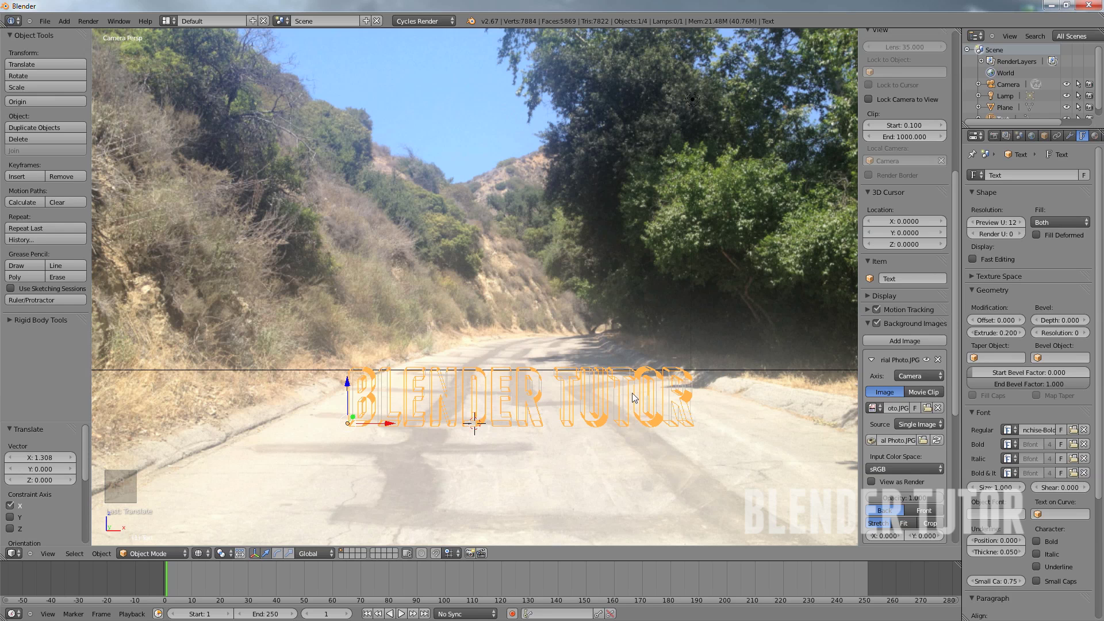
{"action": "key", "text": "s"}
{"action": "left_click", "coordinate": [697, 358]}
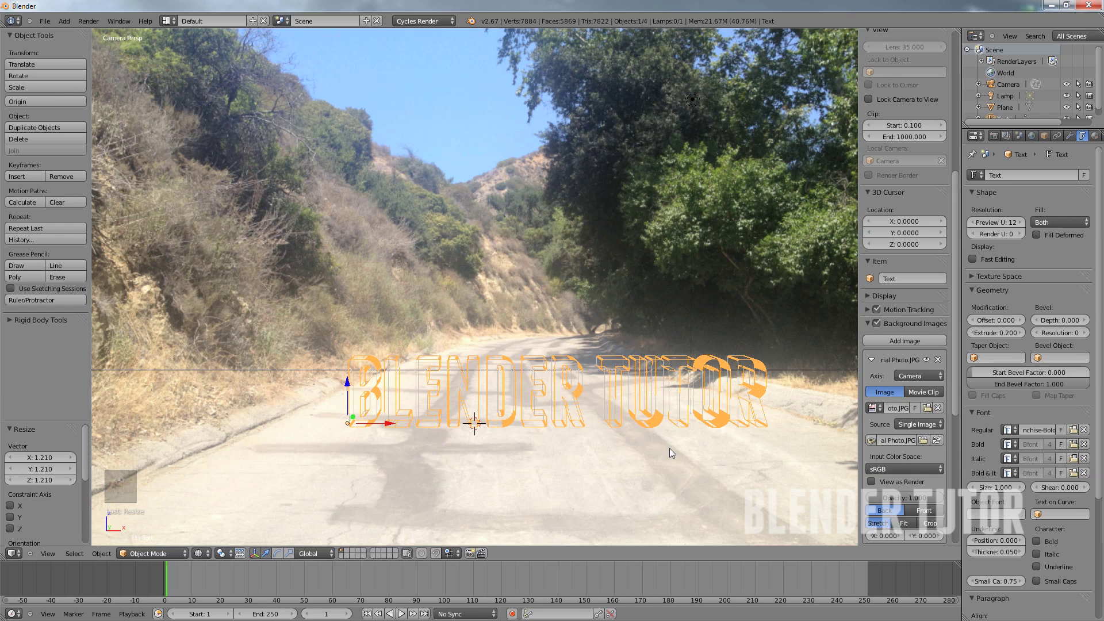
{"action": "key", "text": "z"}
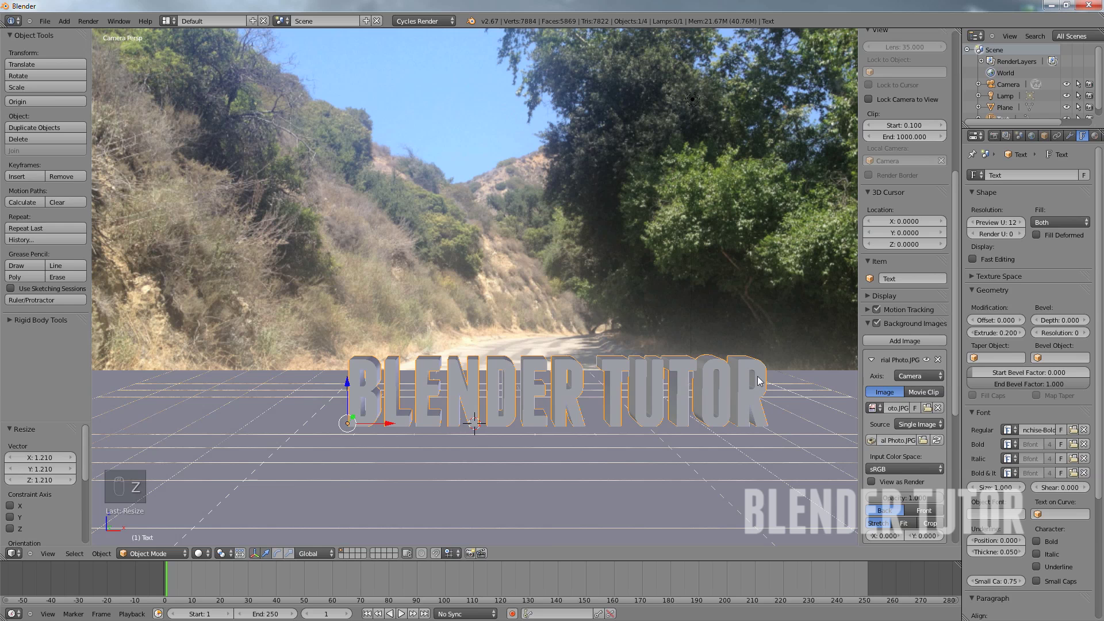
Rotate the text about -9.68° around the global Z axis
{"action": "key", "text": "r"}
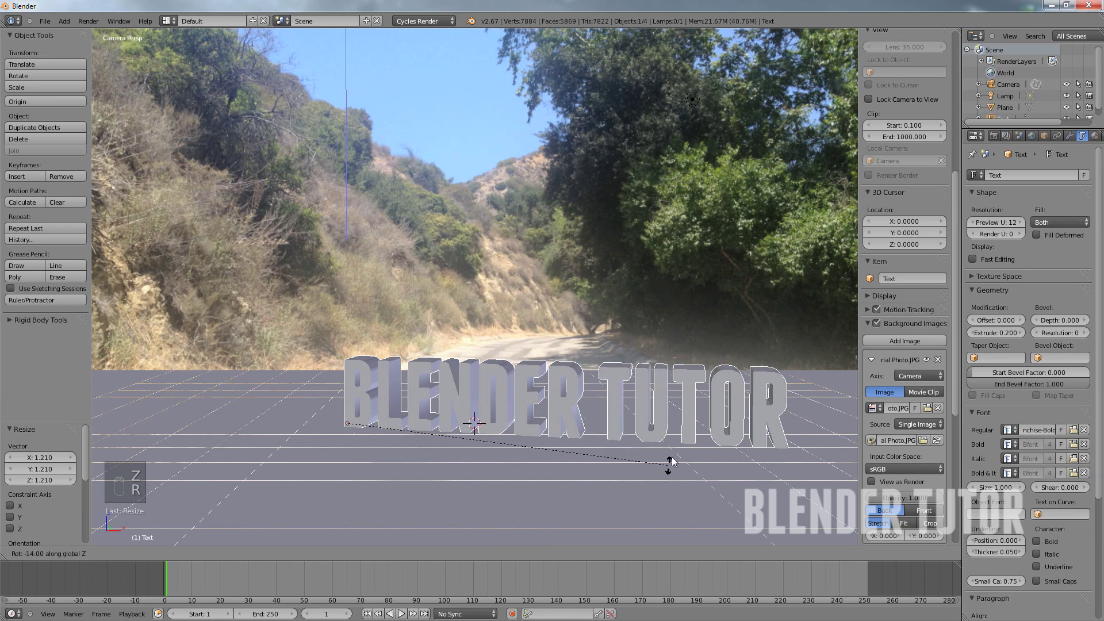
{"action": "left_click", "coordinate": [683, 435]}
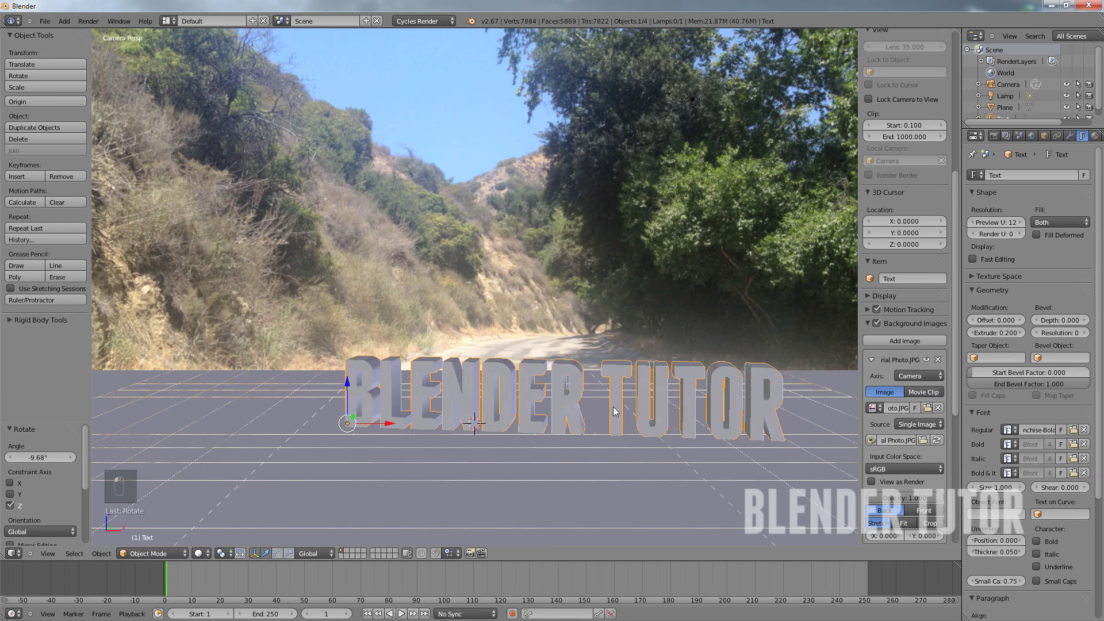
{"action": "key", "text": "Home"}
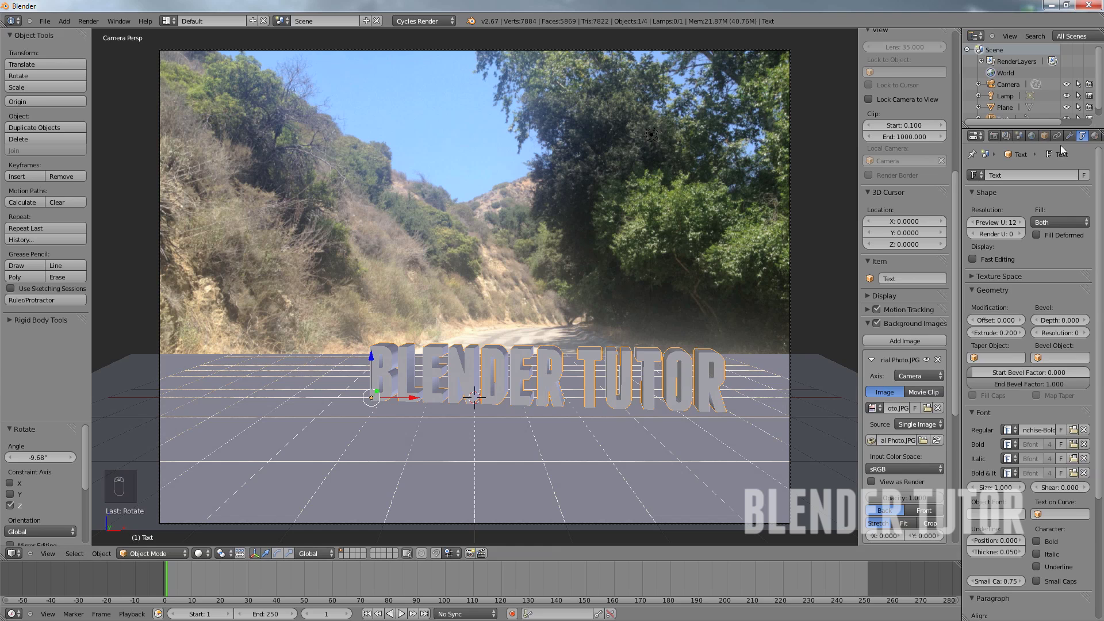
Give the text object a new material
{"action": "left_click", "coordinate": [1094, 136]}
{"action": "left_click", "coordinate": [1003, 208]}
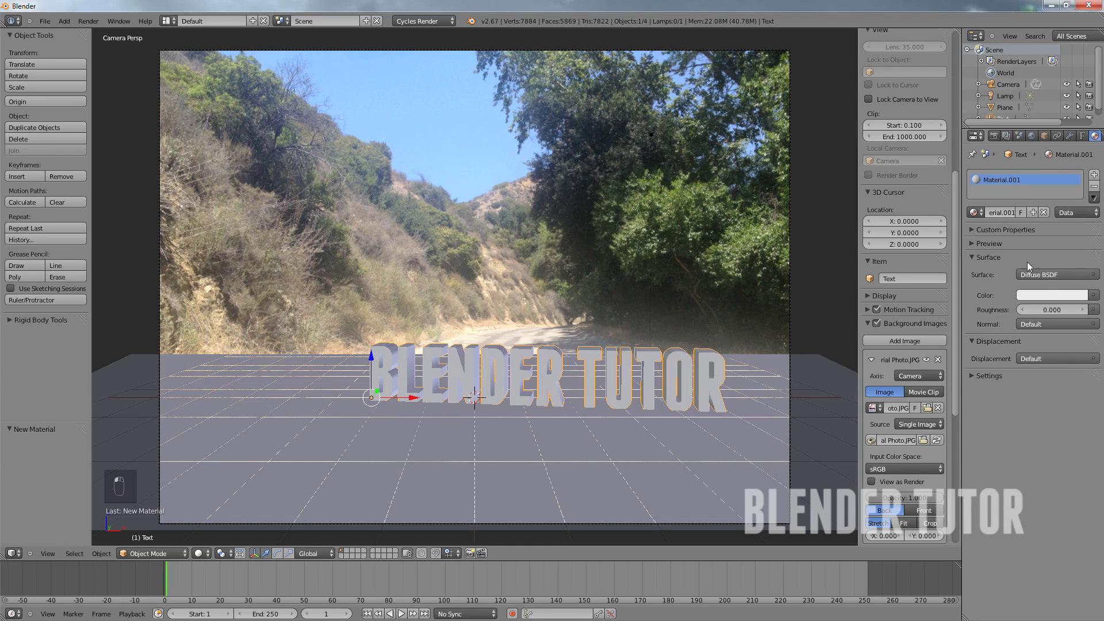
Set the text material's diffuse colour to a dark orange
{"action": "left_click", "coordinate": [1045, 294]}
{"action": "left_click_drag", "start_coordinate": [1029, 194], "coordinate": [1008, 212]}
{"action": "left_click_drag", "start_coordinate": [1078, 170], "coordinate": [1079, 148]}
{"action": "left_click", "coordinate": [993, 137]}
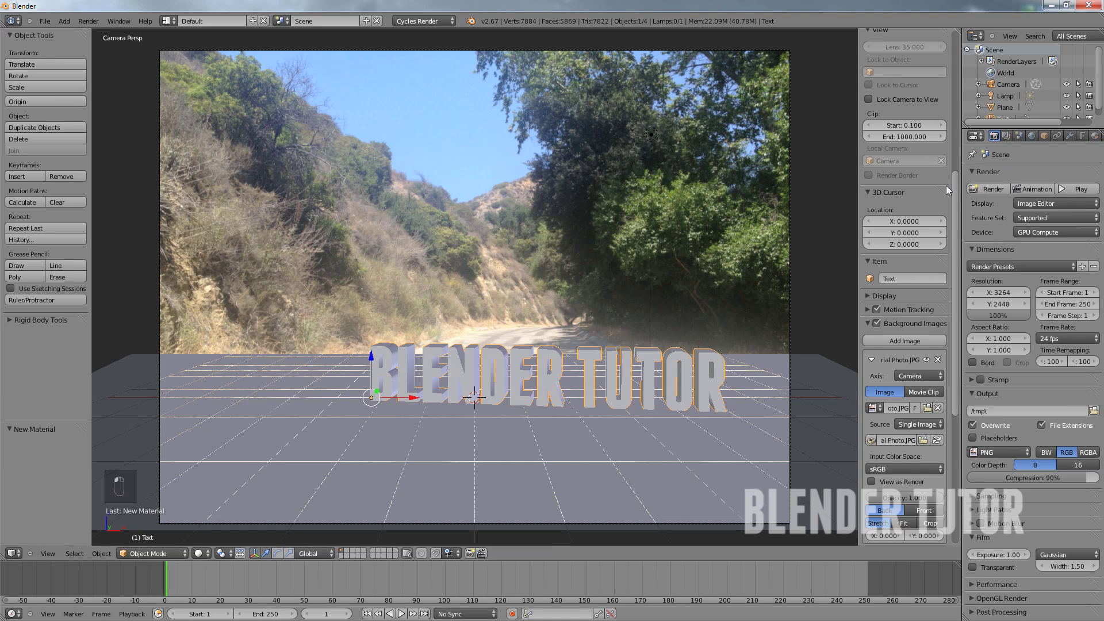
Select the lamp above the ground plane and change its type to Sun
{"action": "scroll", "coordinate": [690, 190], "scroll_direction": "down", "scroll_amount": 3}
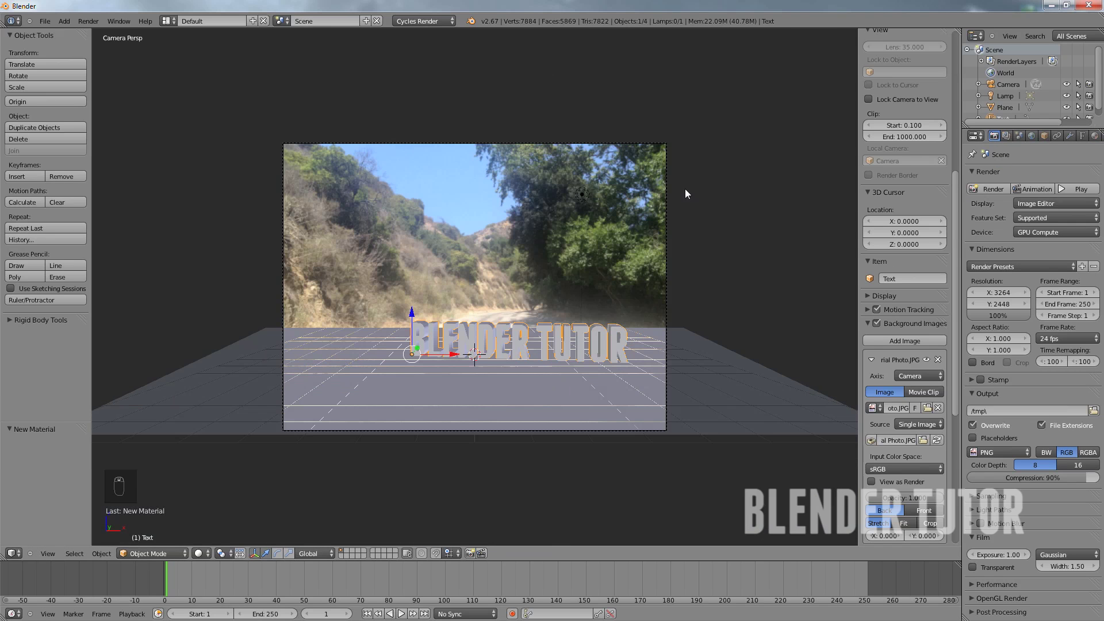
{"action": "middle_click_drag", "start_coordinate": [667, 217], "coordinate": [600, 185]}
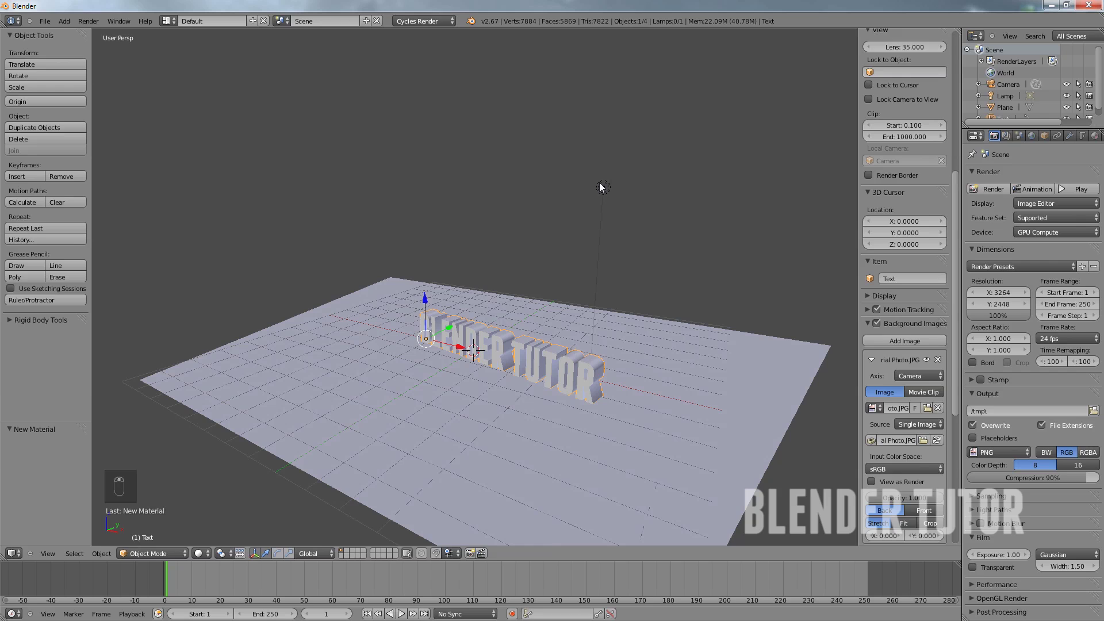
{"action": "right_click", "coordinate": [601, 186]}
{"action": "middle_click_drag", "start_coordinate": [607, 263], "coordinate": [632, 260]}
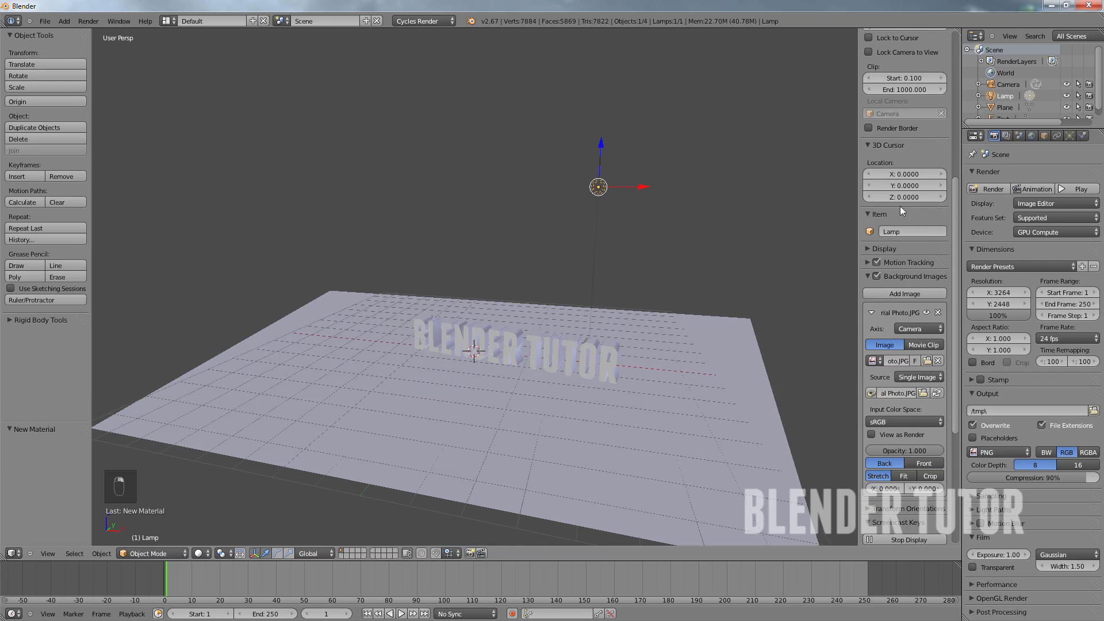
{"action": "left_click", "coordinate": [1069, 135]}
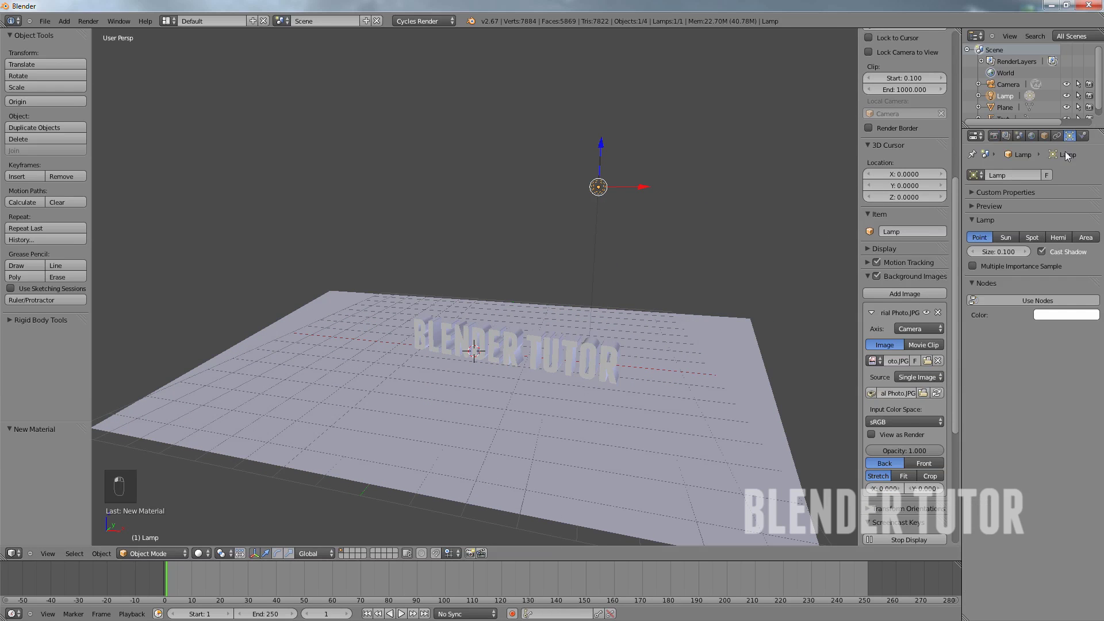
{"action": "left_click", "coordinate": [1007, 237]}
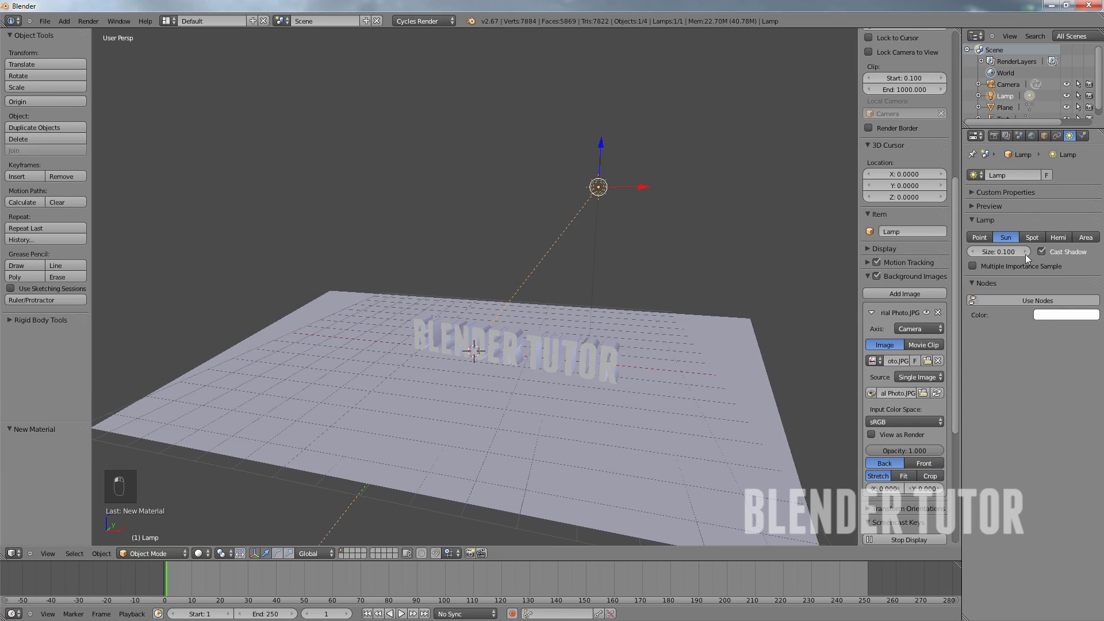
Enable nodes for the sun lamp and set its size to 0.050 and its emission strength to 3
{"action": "left_click", "coordinate": [1035, 300]}
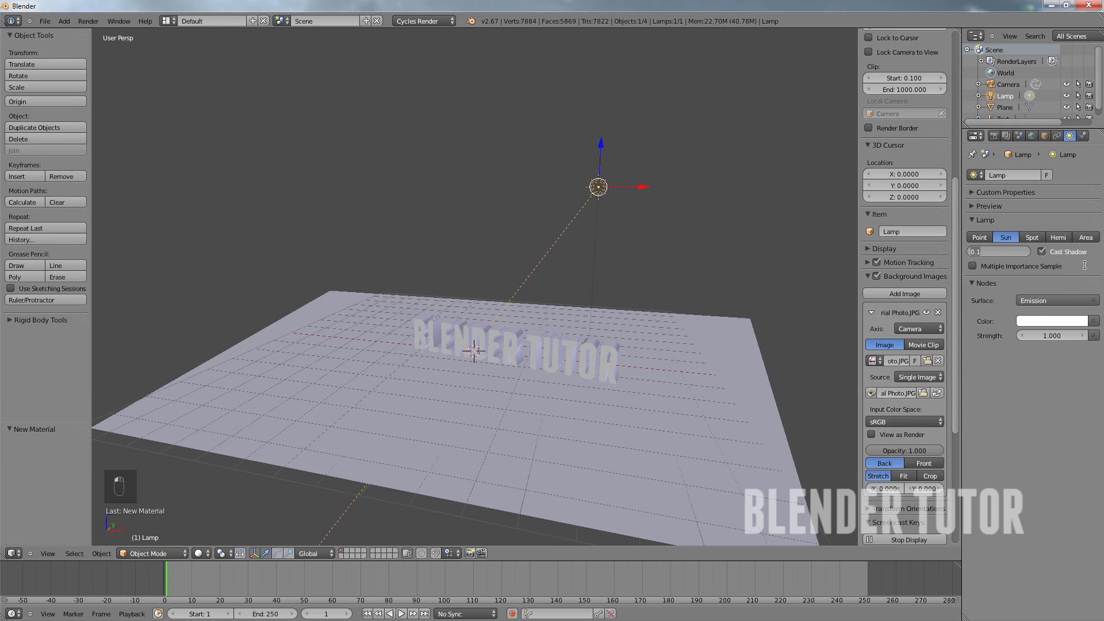
{"action": "key", "text": "BackSpace"}
{"action": "key", "text": "Return"}
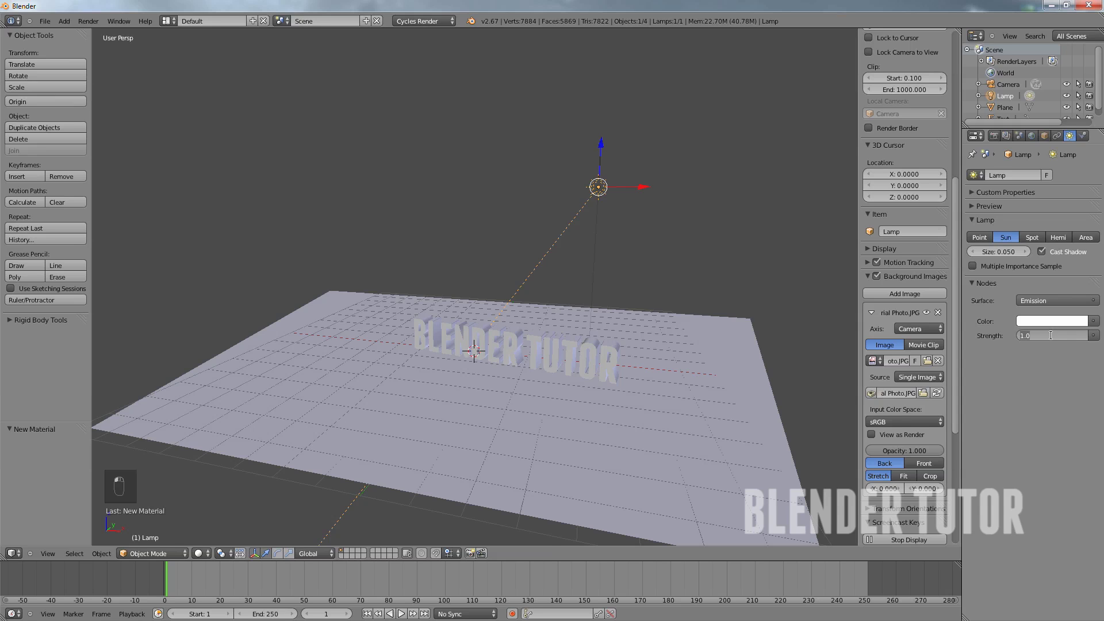
{"action": "type", "text": "3"}
{"action": "key", "text": "Return"}
Set the sun lamp's emission colour to a pale warm yellow, about R 1.000, G 0.840, B 0.434
{"action": "left_click", "coordinate": [1050, 320]}
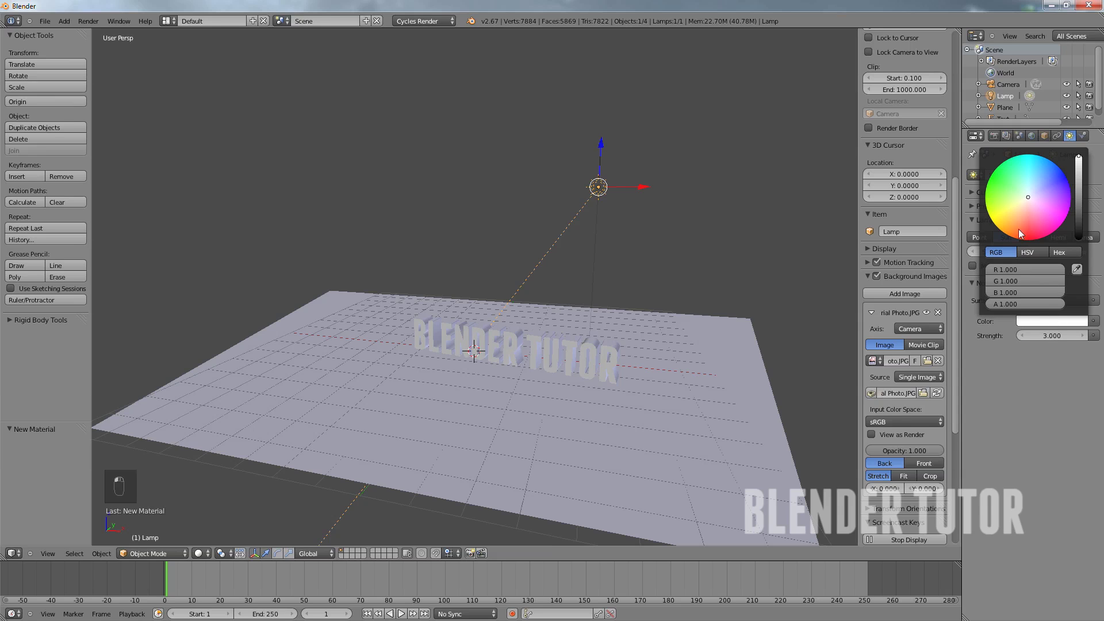
{"action": "left_click_drag", "start_coordinate": [1016, 209], "coordinate": [1010, 215]}
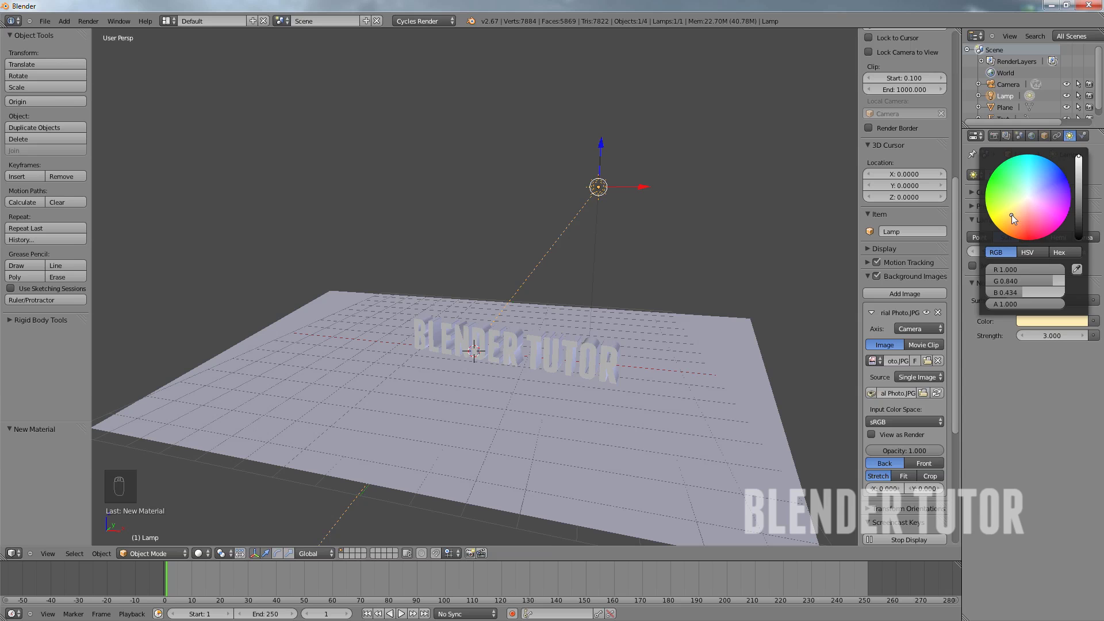
{"action": "key", "text": "KP_0"}
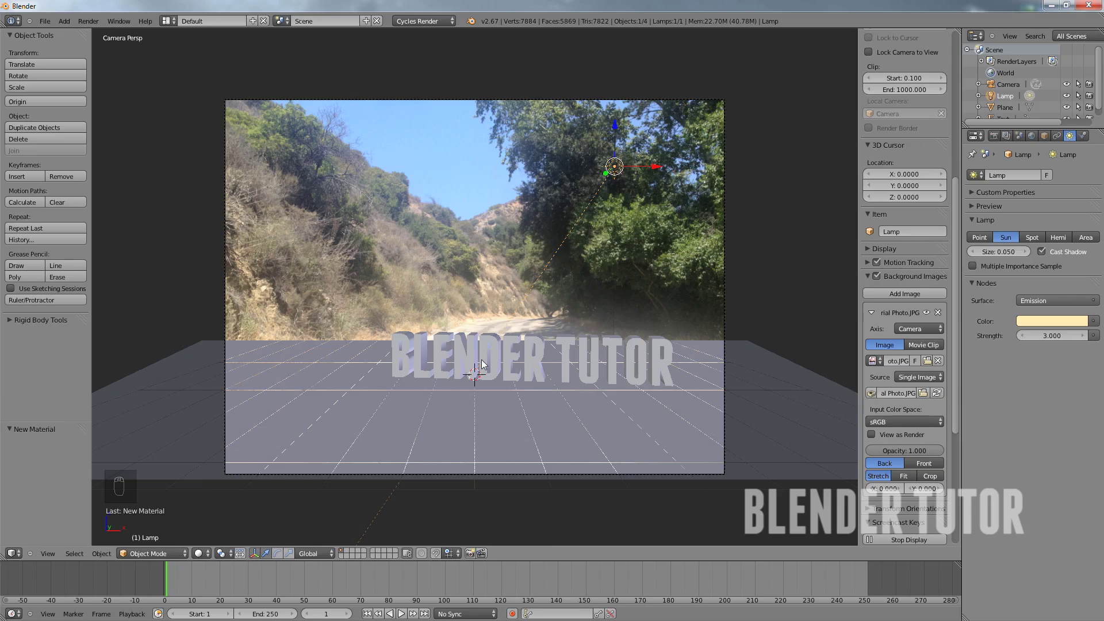
Save the scene as Shadow Tutorial 2.blend in the Adding Text with Shadows folder
{"action": "key", "text": "ctrl+s"}
{"action": "left_click", "coordinate": [185, 158]}
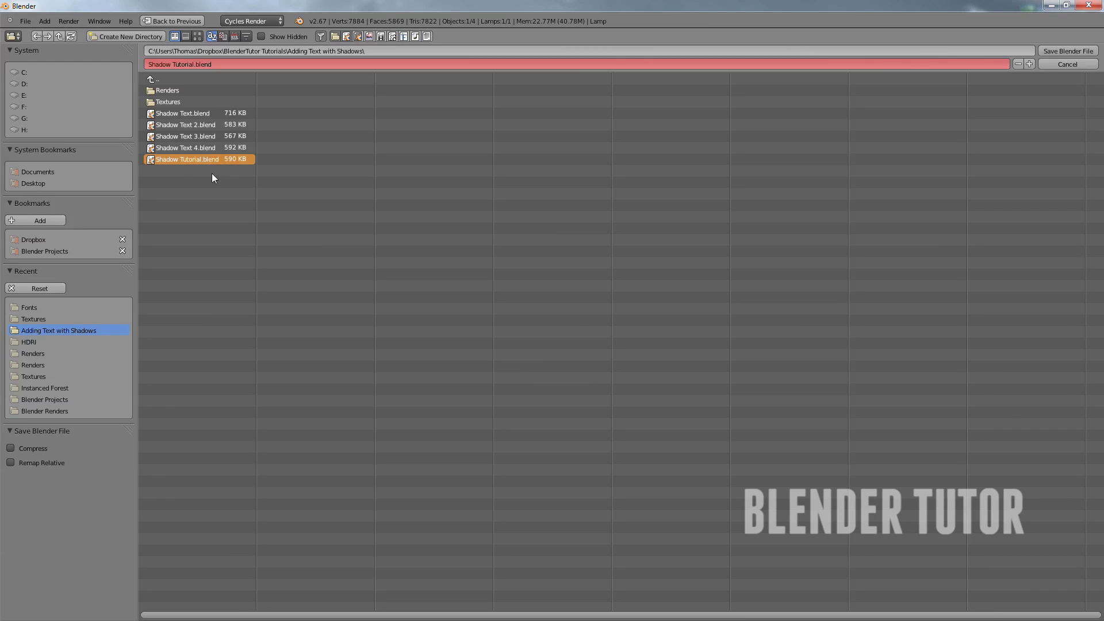
{"action": "left_click", "coordinate": [194, 64]}
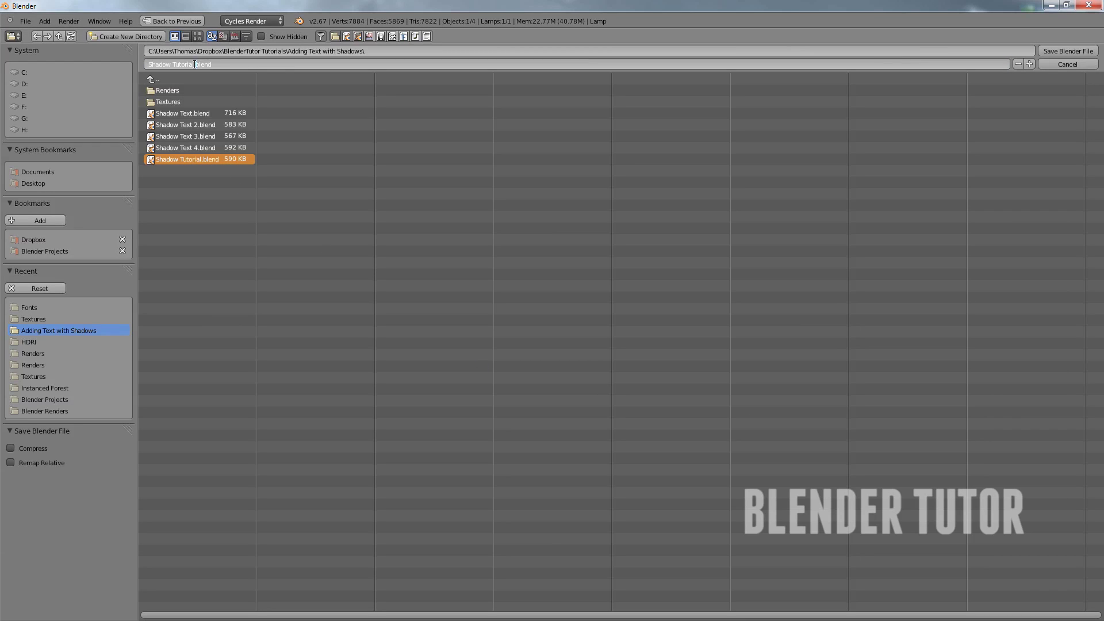
{"action": "key", "text": "Left"}
{"action": "left_click", "coordinate": [1067, 51]}
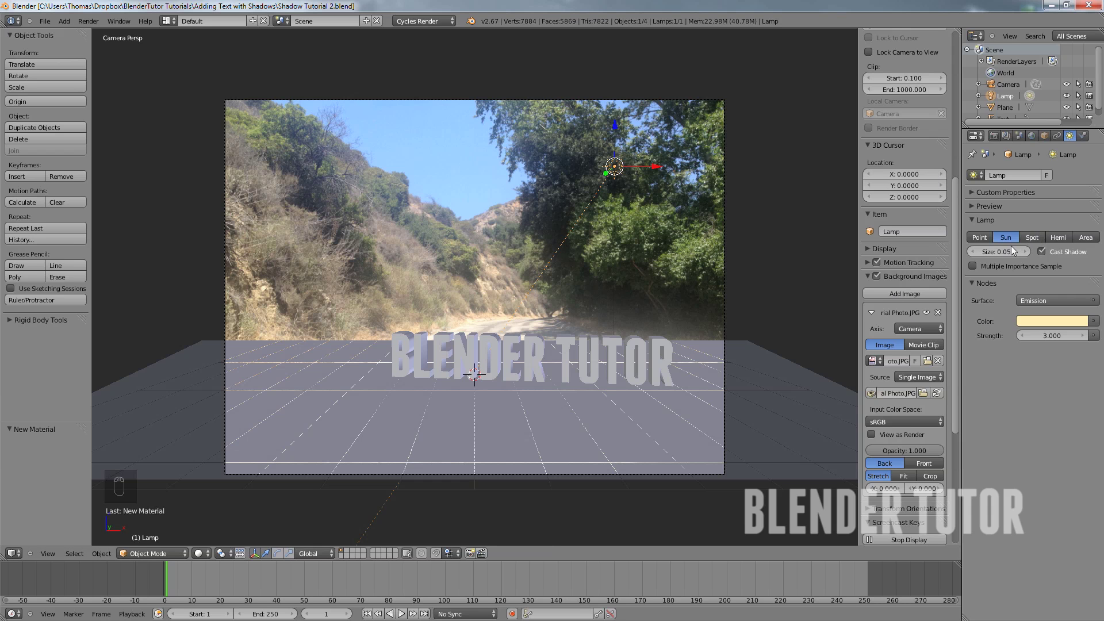
Preview the text's shadow through the camera in Rendered shading, then return to Solid shading
{"action": "left_click", "coordinate": [198, 553]}
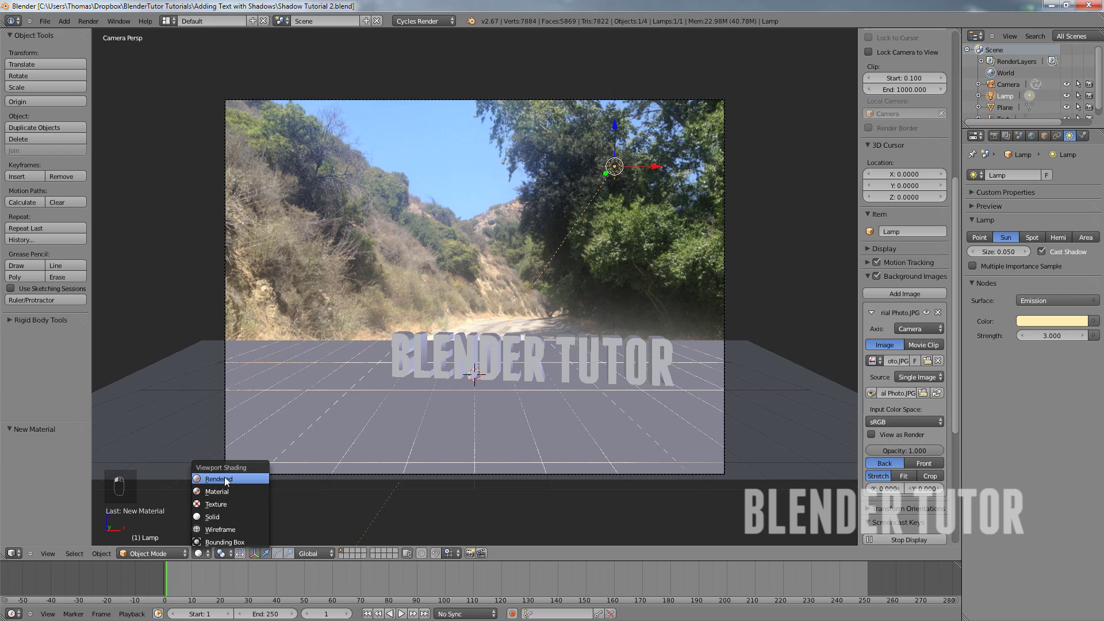
{"action": "left_click", "coordinate": [226, 480]}
{"action": "scroll", "coordinate": [454, 419], "scroll_direction": "up", "scroll_amount": 1}
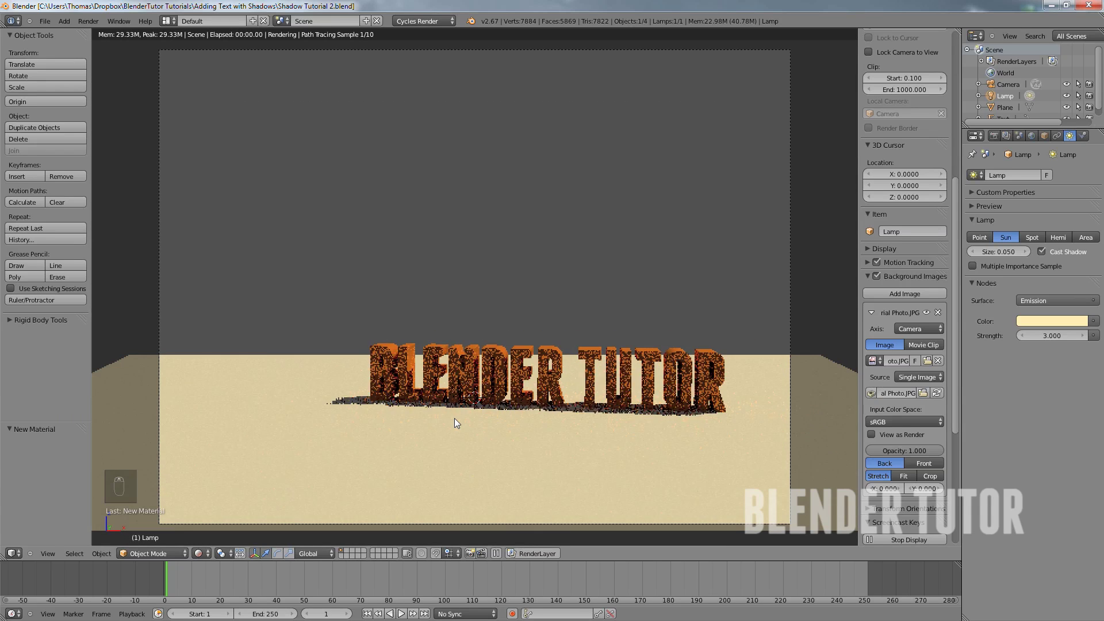
{"action": "left_click", "coordinate": [199, 553]}
{"action": "left_click", "coordinate": [214, 520]}
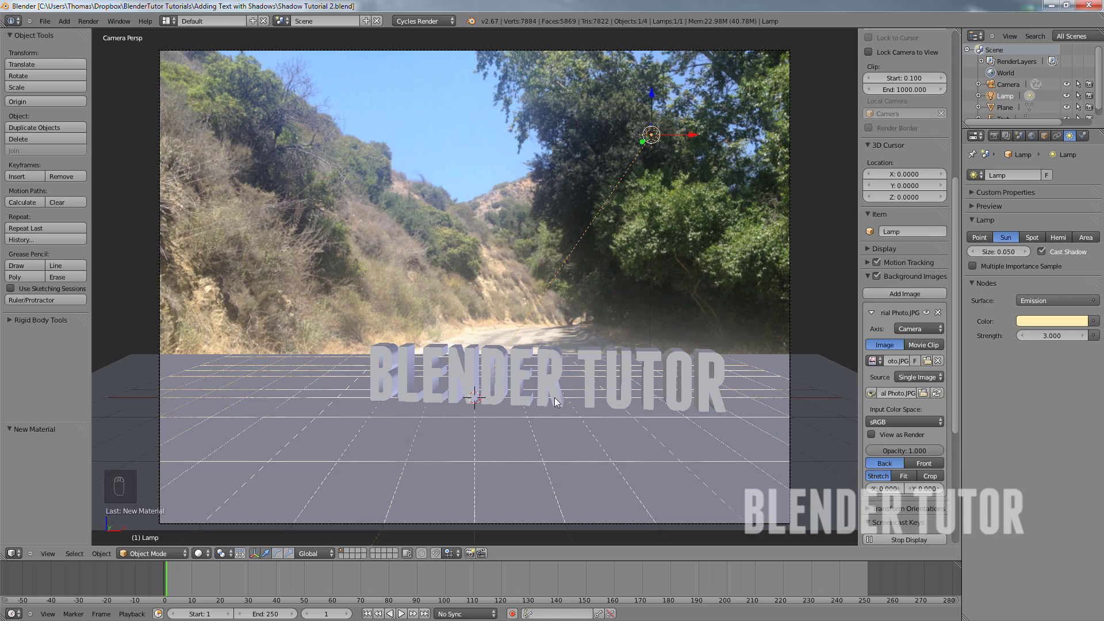
Compare the scene with the road photo in wireframe, then rotate the sun lamp about 12.96° in the orthographic top view
{"action": "key", "text": "z"}
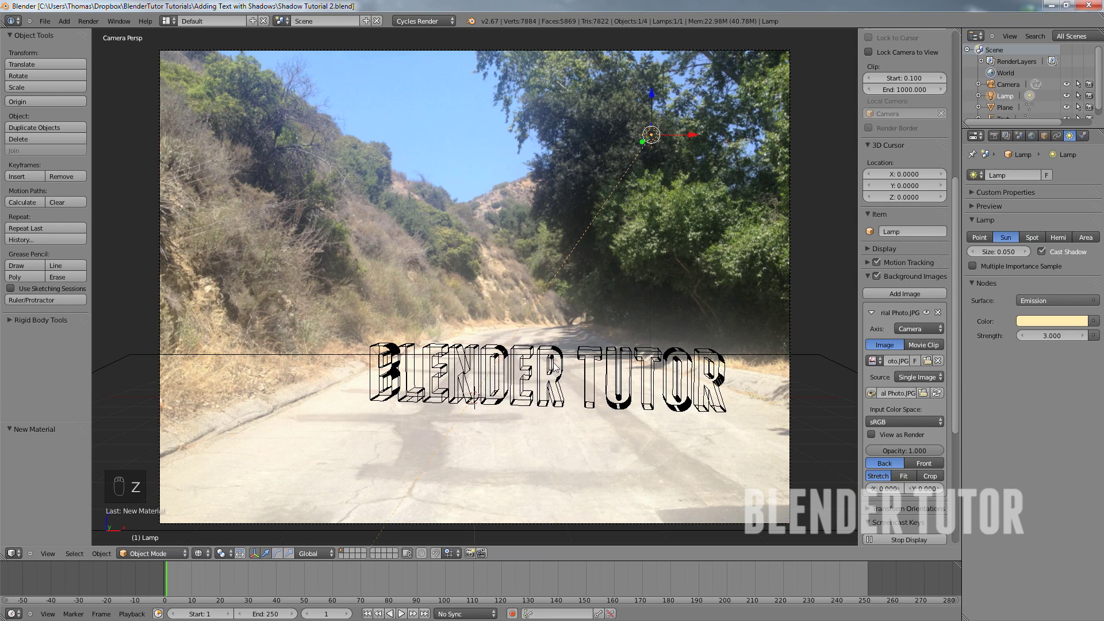
{"action": "scroll", "coordinate": [603, 361], "scroll_direction": "down", "scroll_amount": 1}
{"action": "scroll", "coordinate": [604, 361], "scroll_direction": "up", "scroll_amount": 1}
{"action": "right_click", "coordinate": [644, 138]}
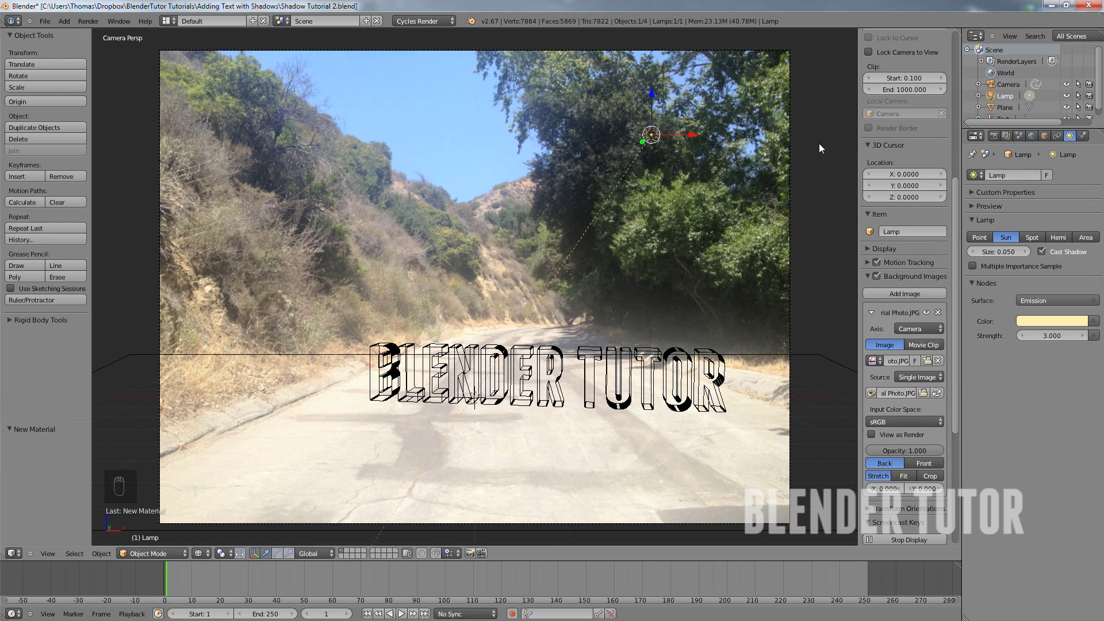
{"action": "key", "text": "KP_7"}
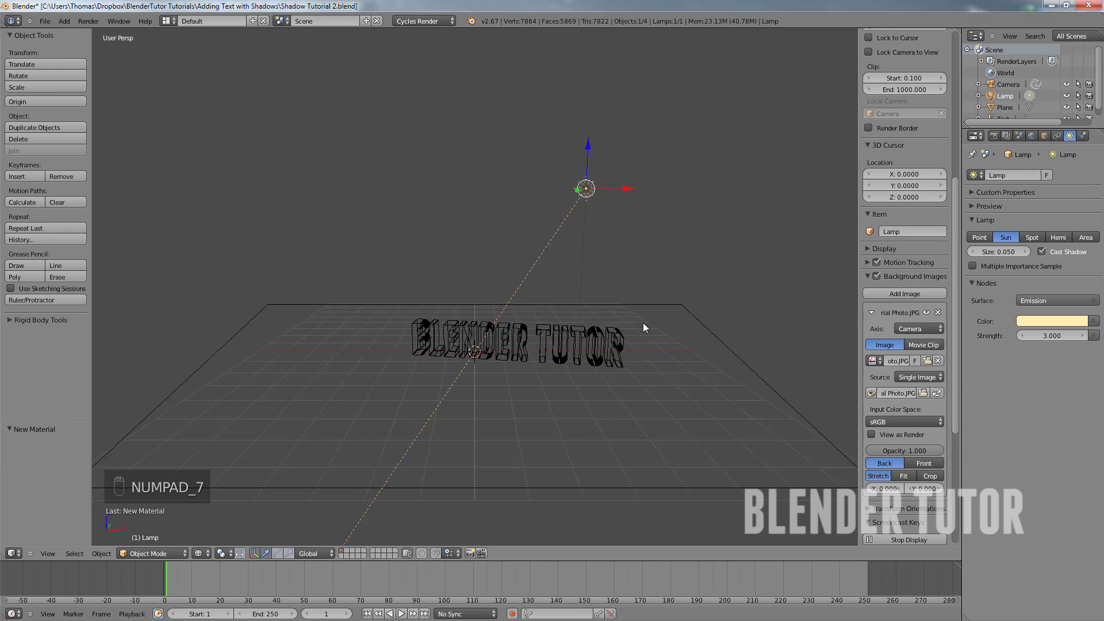
{"action": "key", "text": "KP_5"}
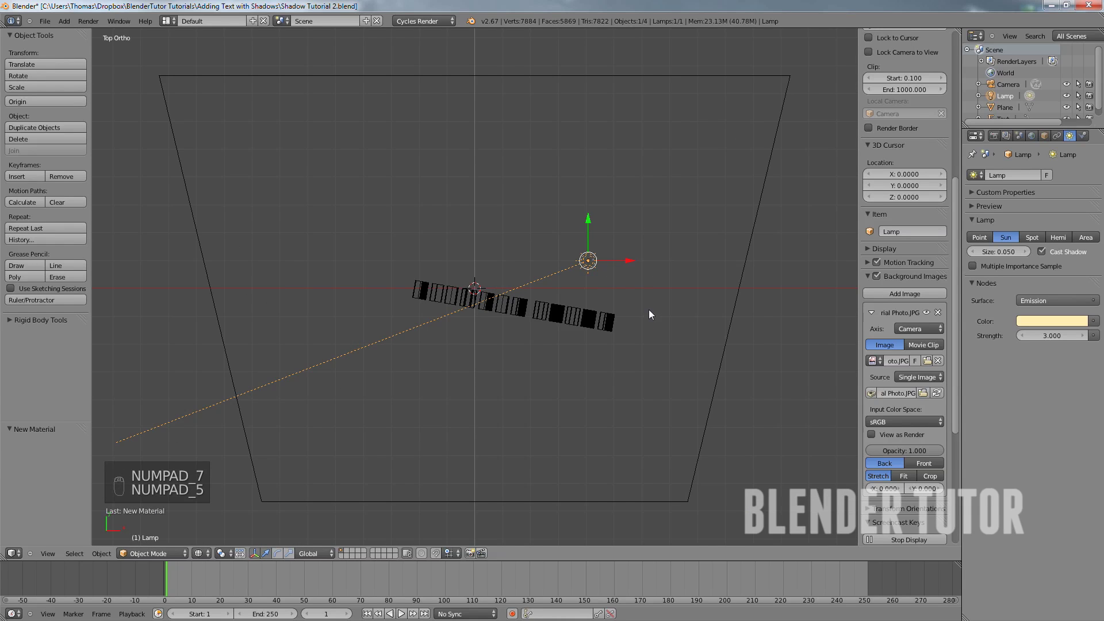
{"action": "key", "text": "r"}
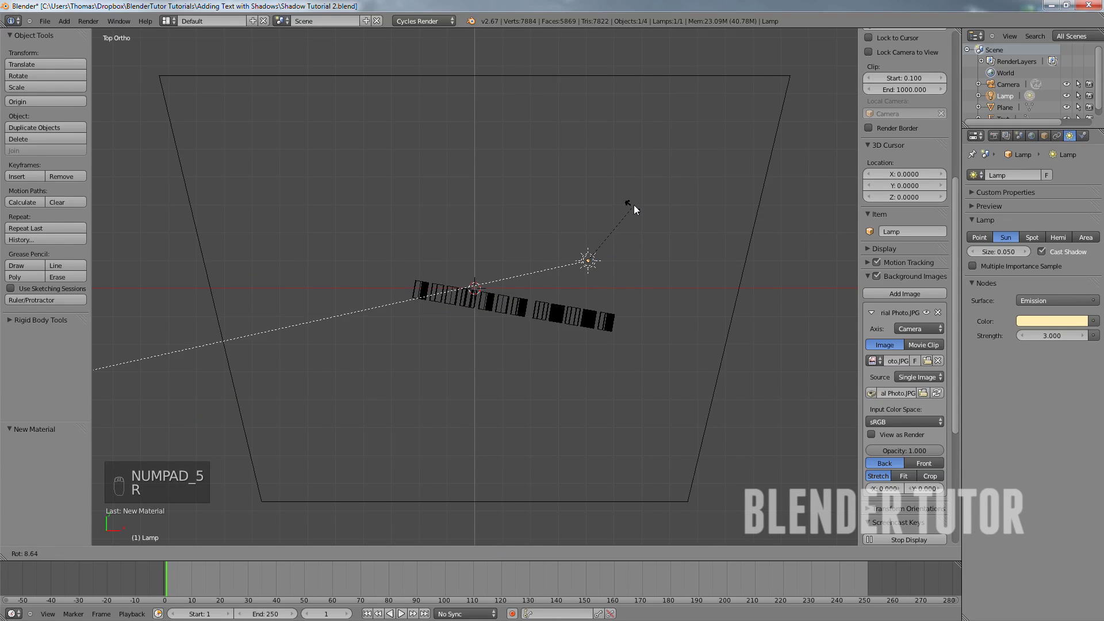
{"action": "left_click", "coordinate": [636, 209]}
Move the sun lamp about 6.34 units in X and 0.54 in Y, then rotate it about -5.81° in the top view
{"action": "key", "text": "g"}
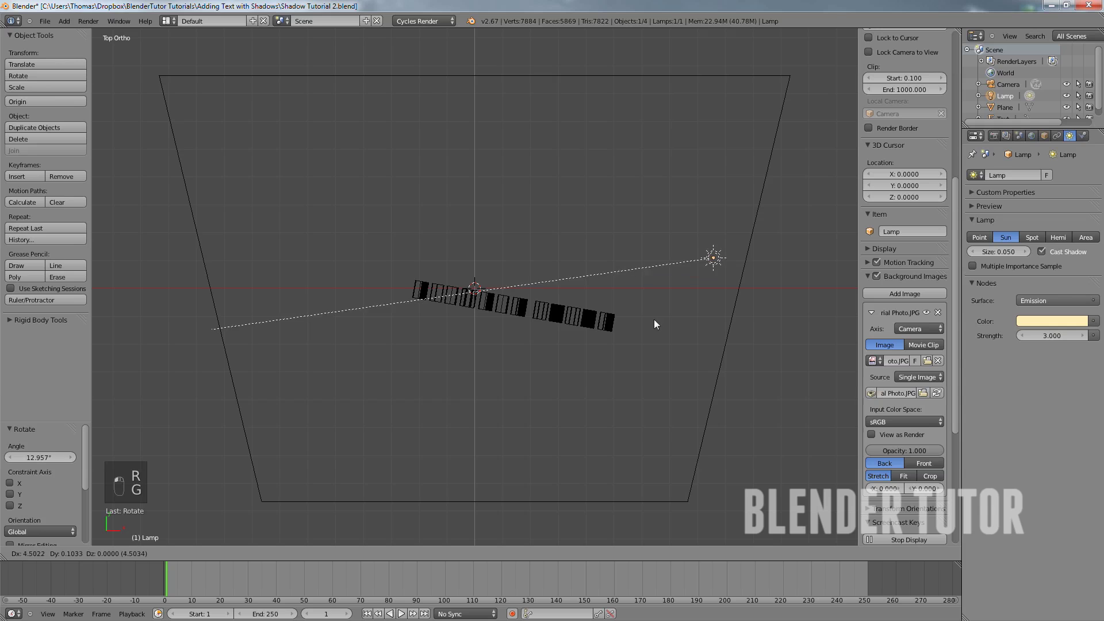
{"action": "left_click", "coordinate": [650, 314]}
{"action": "key", "text": "r"}
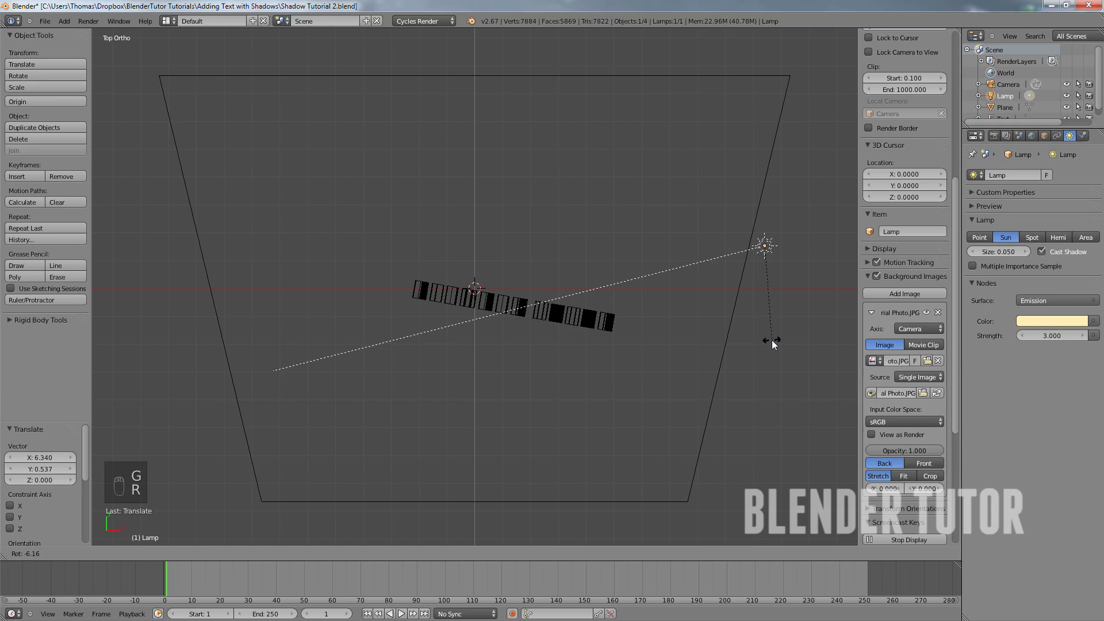
{"action": "left_click", "coordinate": [769, 340]}
Rotate the sun lamp about 12.53° in the front view and about 10.98° in the right view
{"action": "key", "text": "KP_1"}
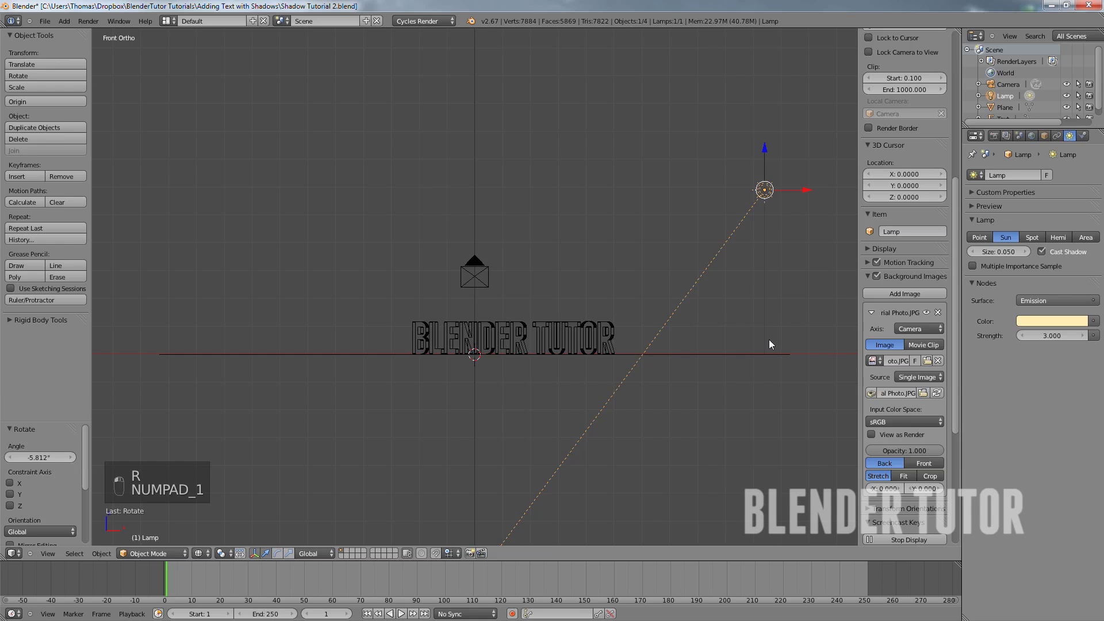
{"action": "key", "text": "r"}
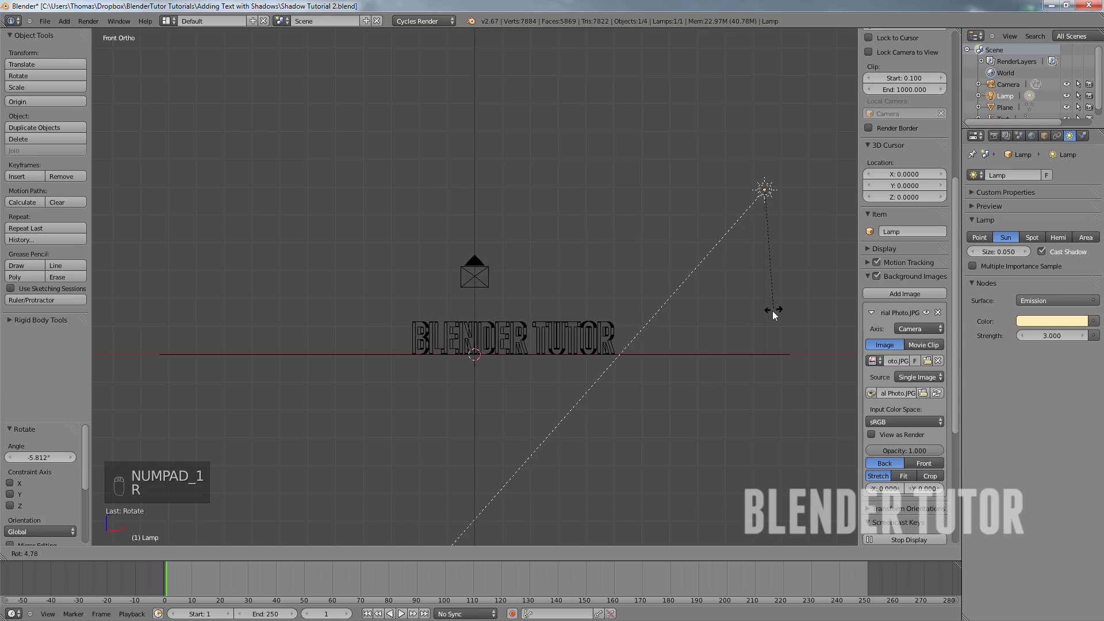
{"action": "left_click", "coordinate": [756, 319]}
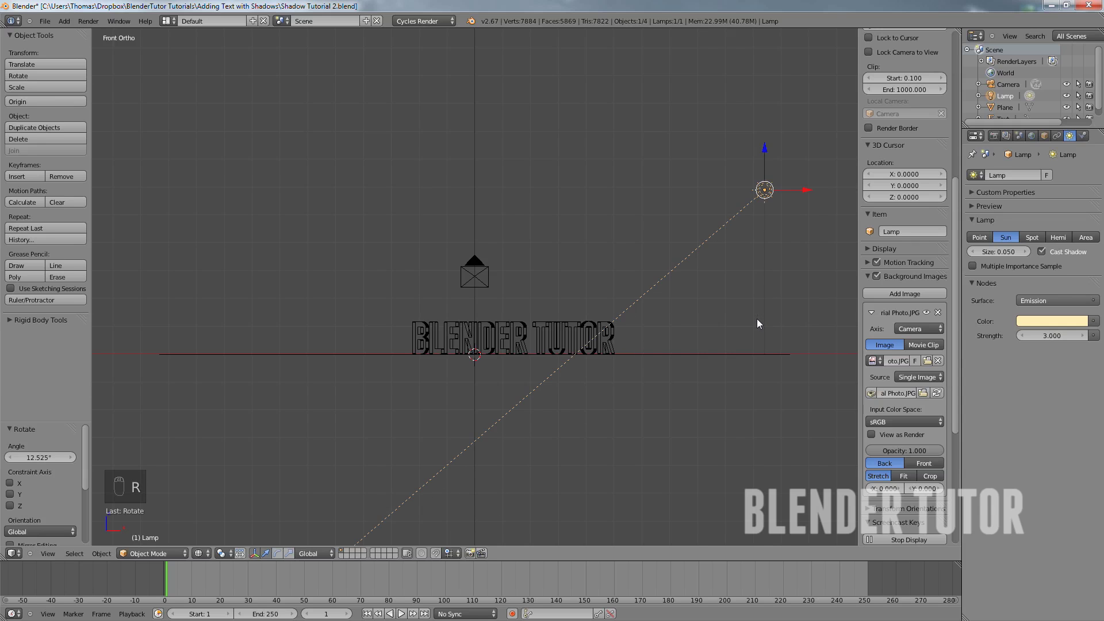
{"action": "key", "text": "KP_3"}
{"action": "key", "text": "r"}
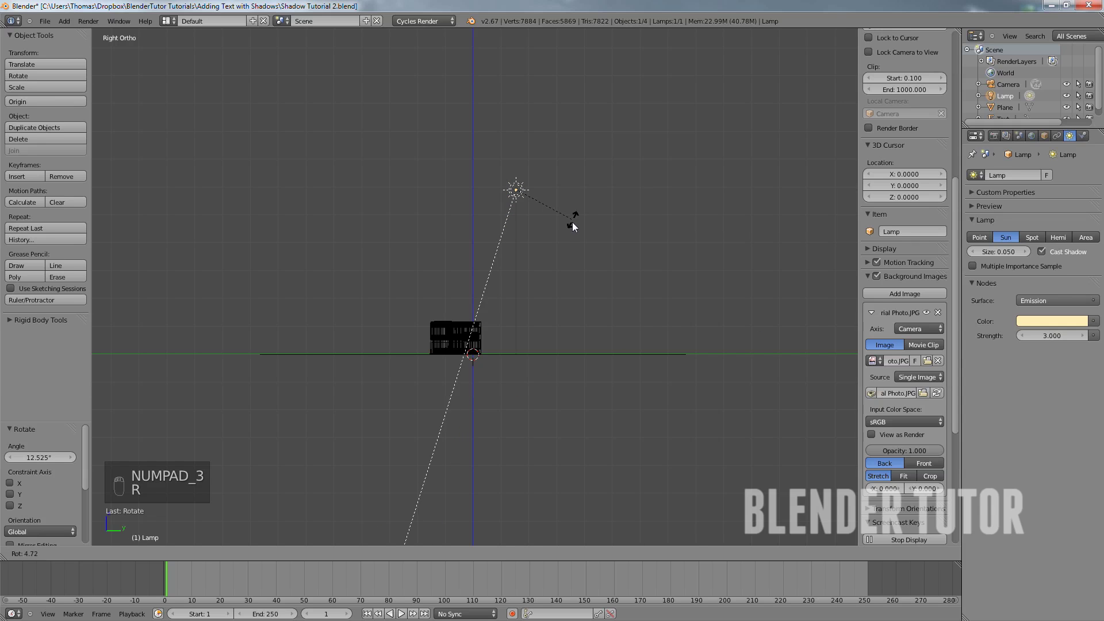
{"action": "left_click", "coordinate": [570, 232]}
Check the new shadow direction from the camera in Rendered shading, then switch back to Solid shading
{"action": "key", "text": "KP_0"}
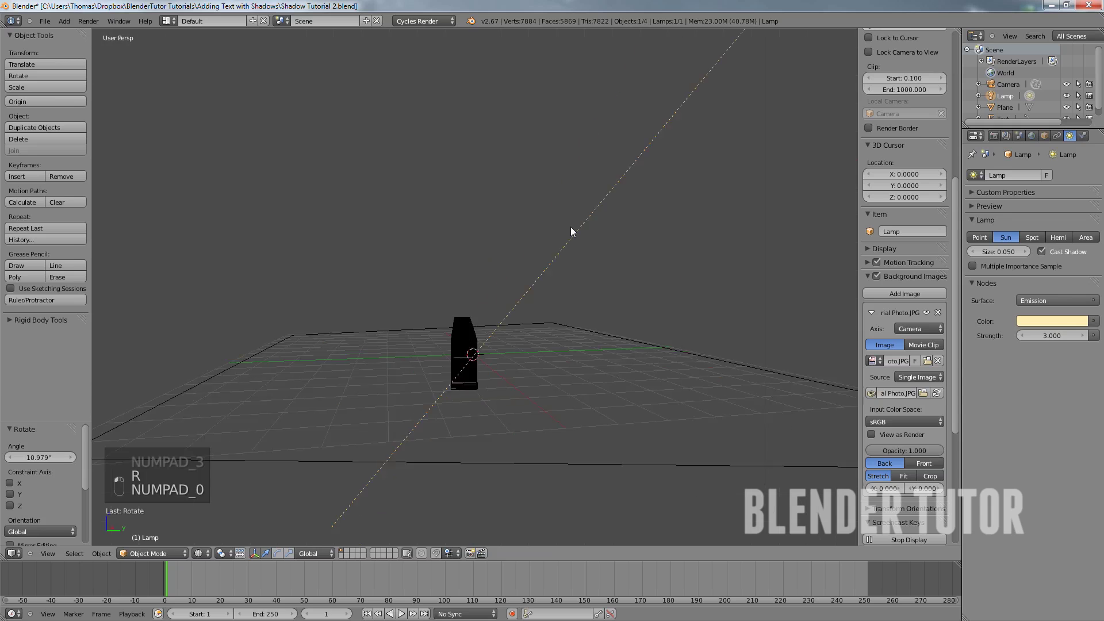
{"action": "left_click", "coordinate": [199, 553]}
{"action": "left_click", "coordinate": [225, 475]}
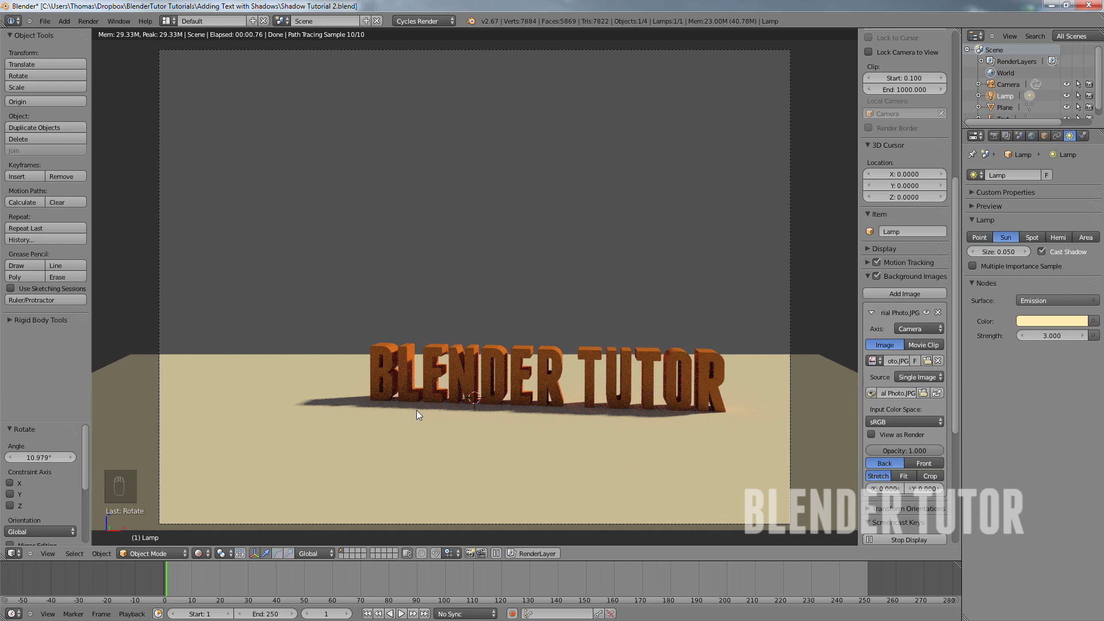
{"action": "left_click", "coordinate": [199, 553]}
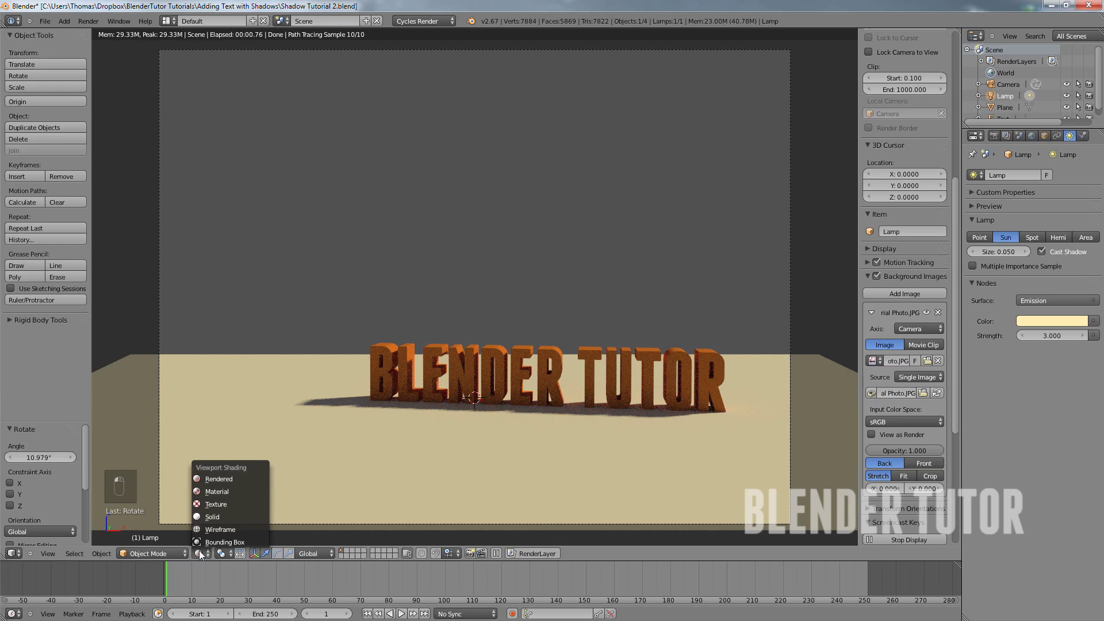
{"action": "left_click", "coordinate": [221, 515]}
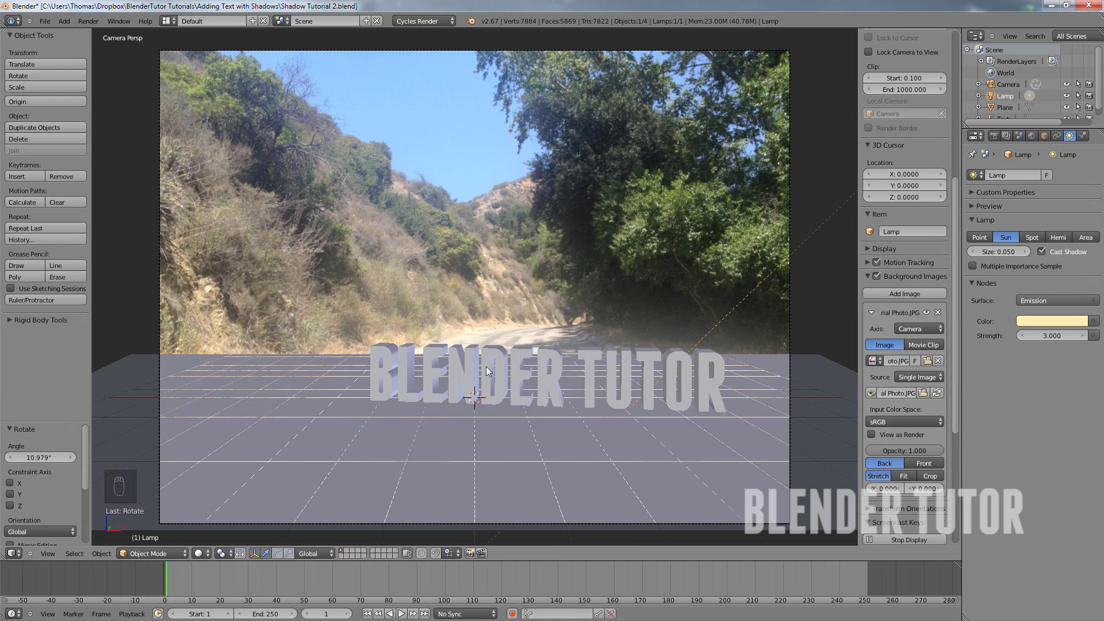
Enable nodes for the world background and assign an Environment Texture to its colour
{"action": "left_click", "coordinate": [1032, 137]}
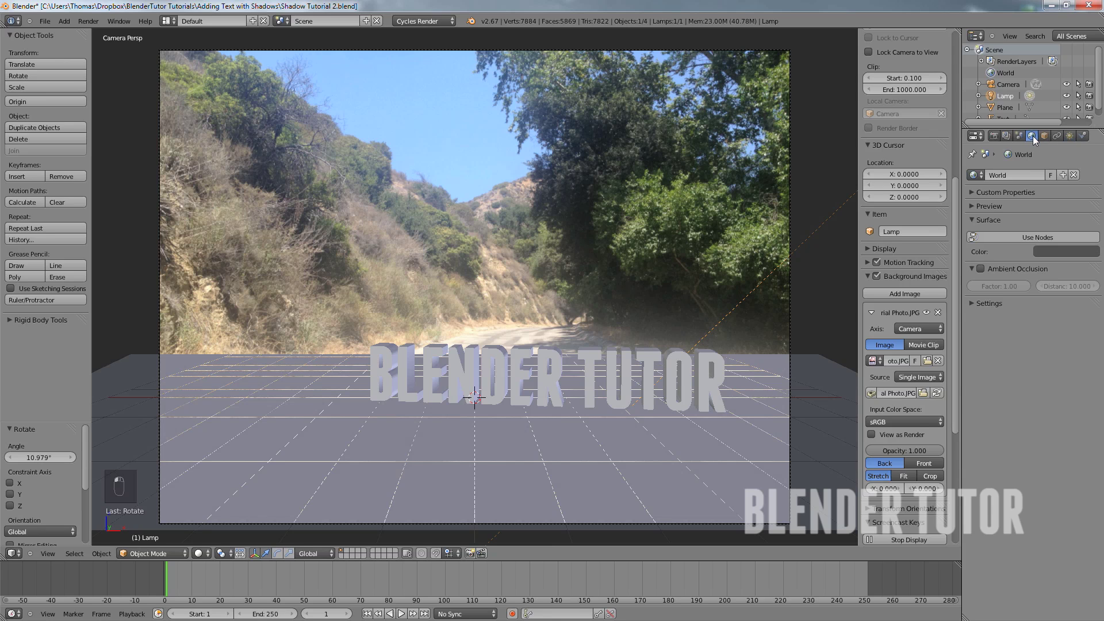
{"action": "left_click", "coordinate": [1017, 237]}
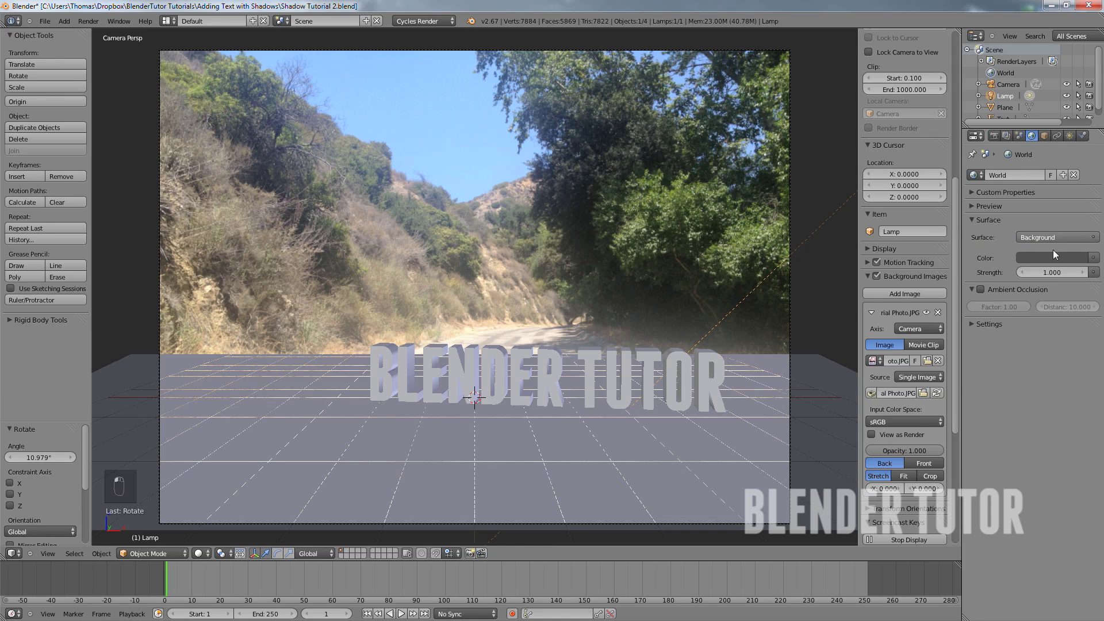
{"action": "left_click", "coordinate": [1092, 257]}
{"action": "left_click", "coordinate": [870, 308]}
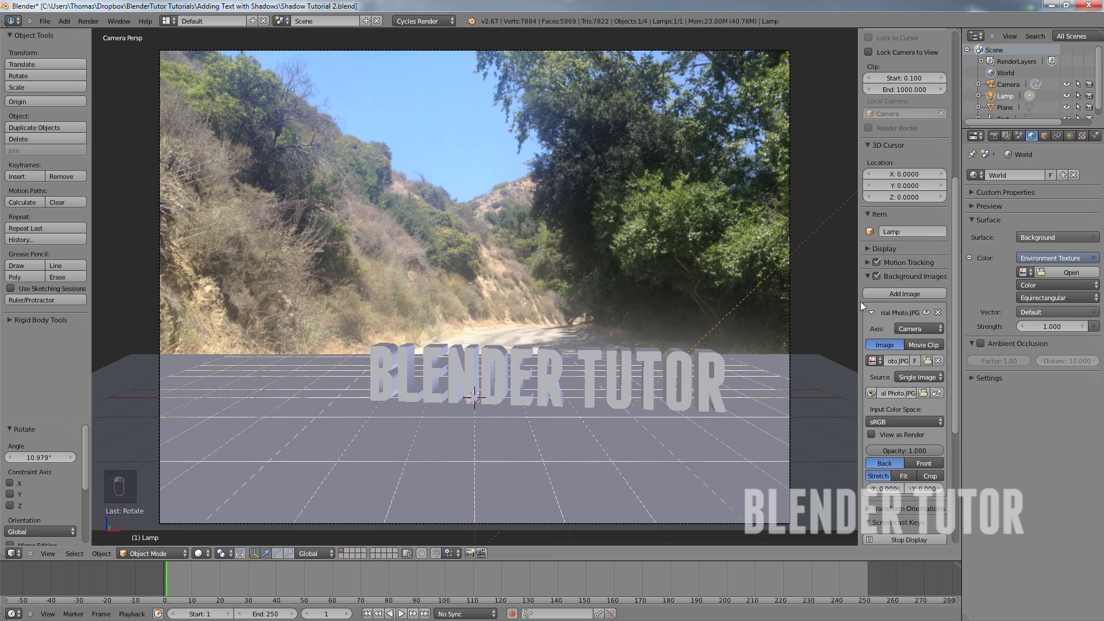
Load sky_lightblue.jpg from the HDRI folder as the world's environment texture image
{"action": "left_click", "coordinate": [1053, 275]}
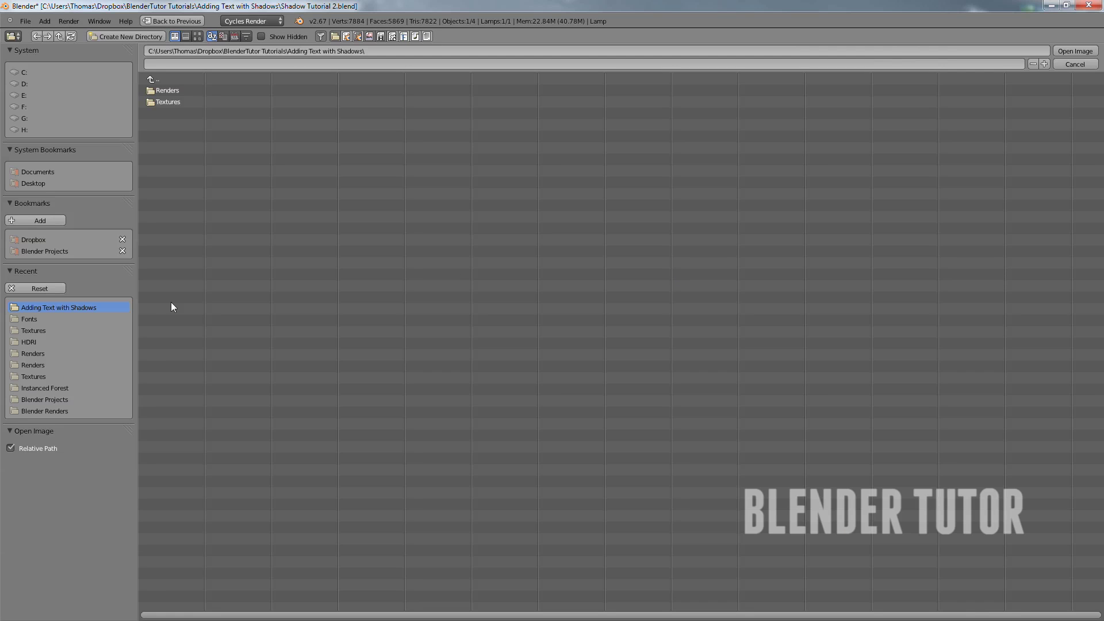
{"action": "left_click", "coordinate": [29, 341]}
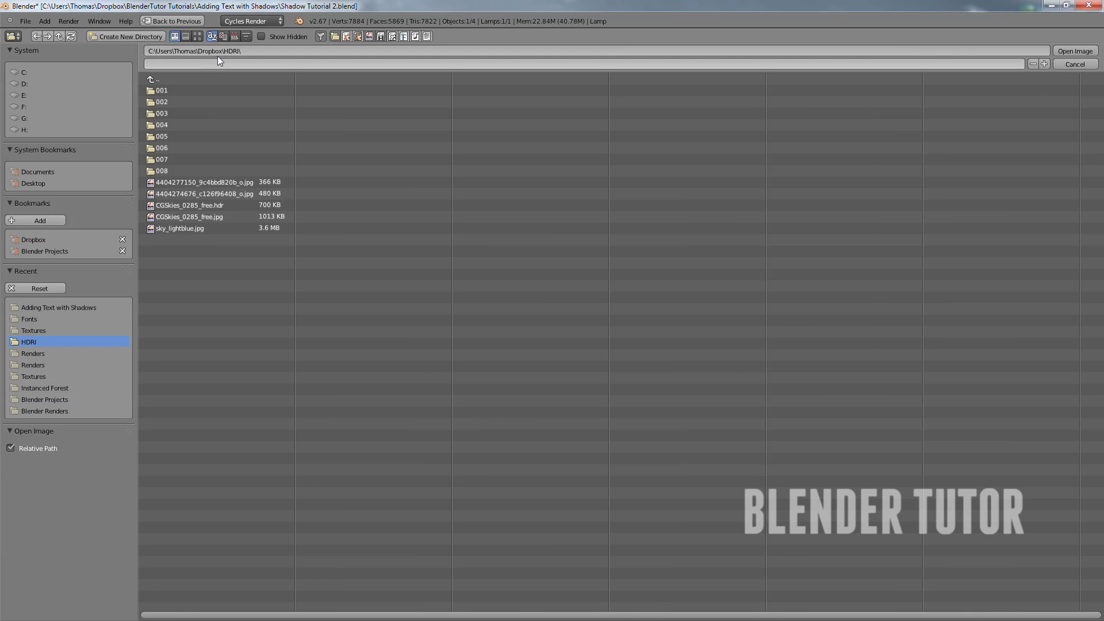
{"action": "left_click", "coordinate": [198, 36]}
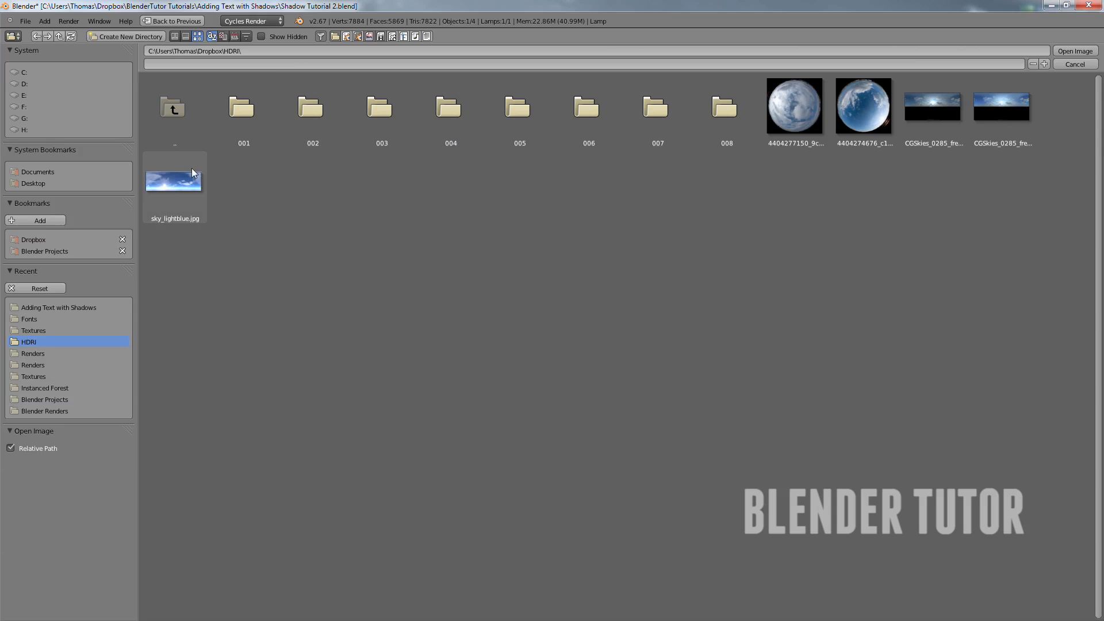
{"action": "left_click", "coordinate": [171, 176]}
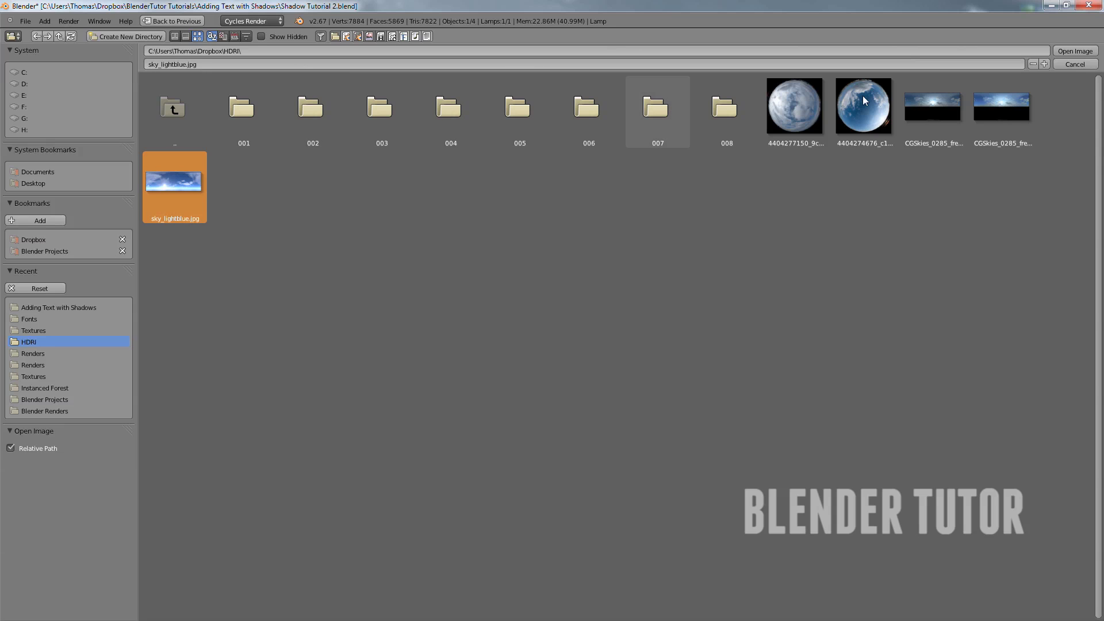
{"action": "left_click", "coordinate": [1072, 51]}
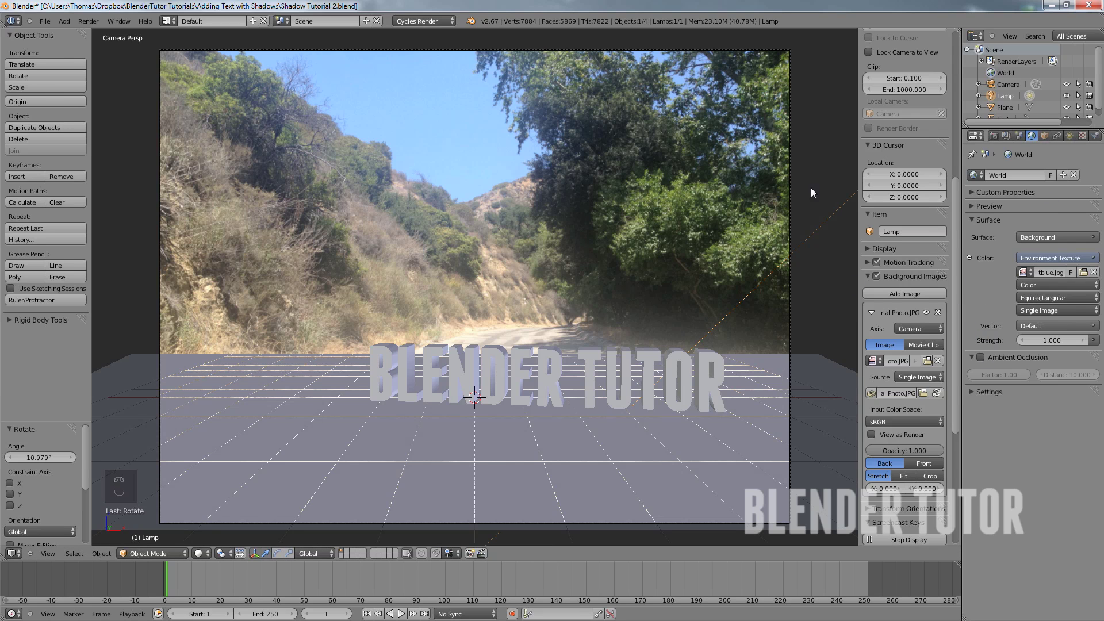
Check the sky lighting on the text in Rendered shading, then switch back to Solid shading
{"action": "left_click", "coordinate": [199, 552]}
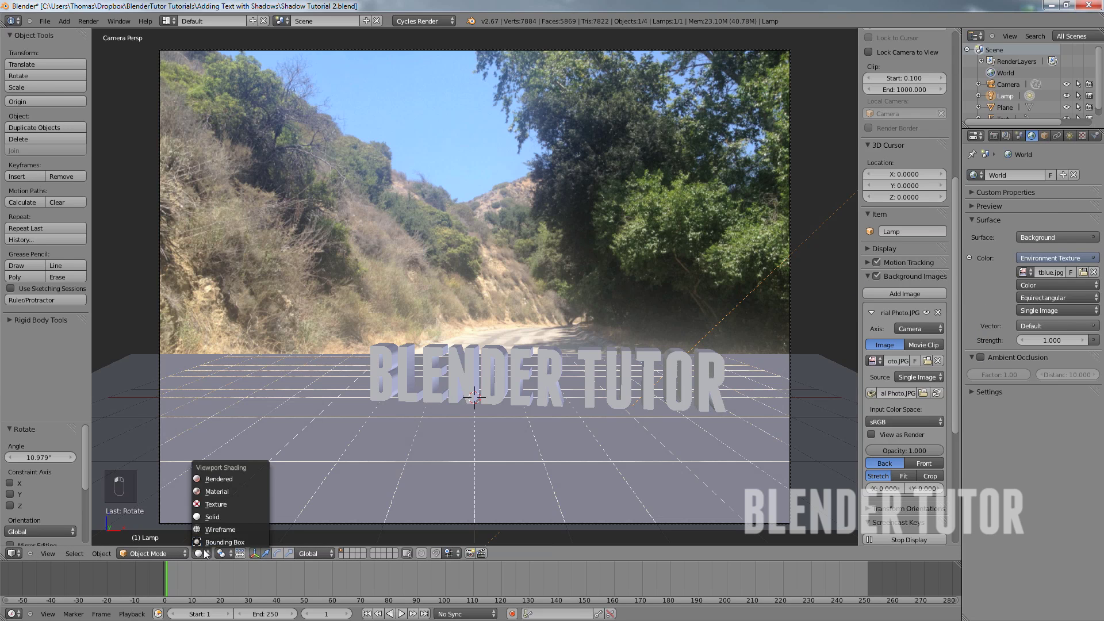
{"action": "left_click", "coordinate": [223, 478]}
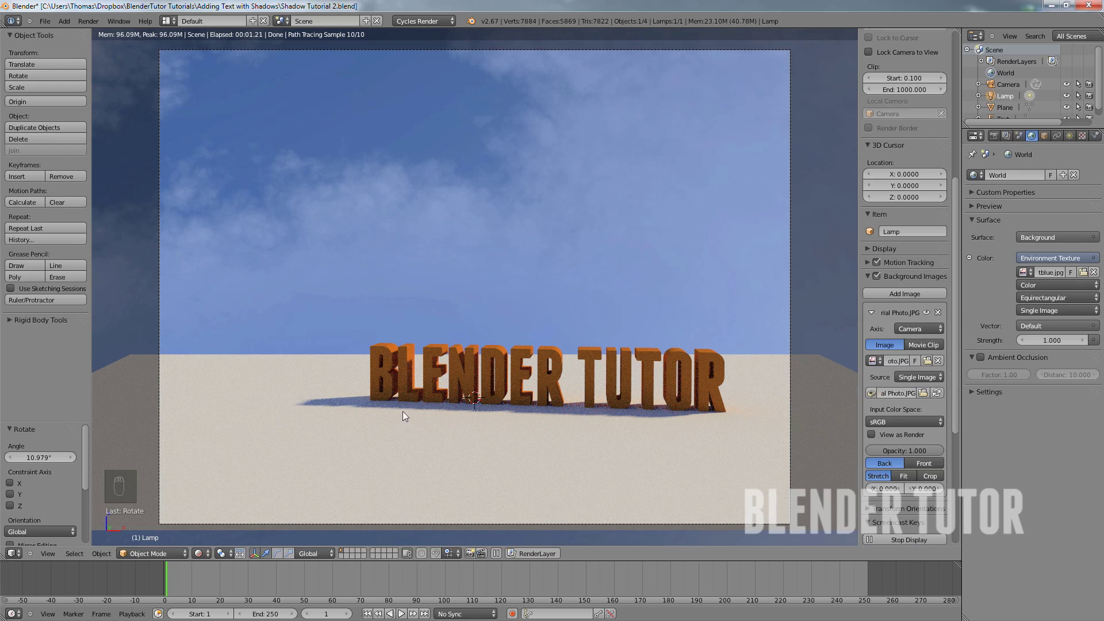
{"action": "left_click", "coordinate": [202, 553]}
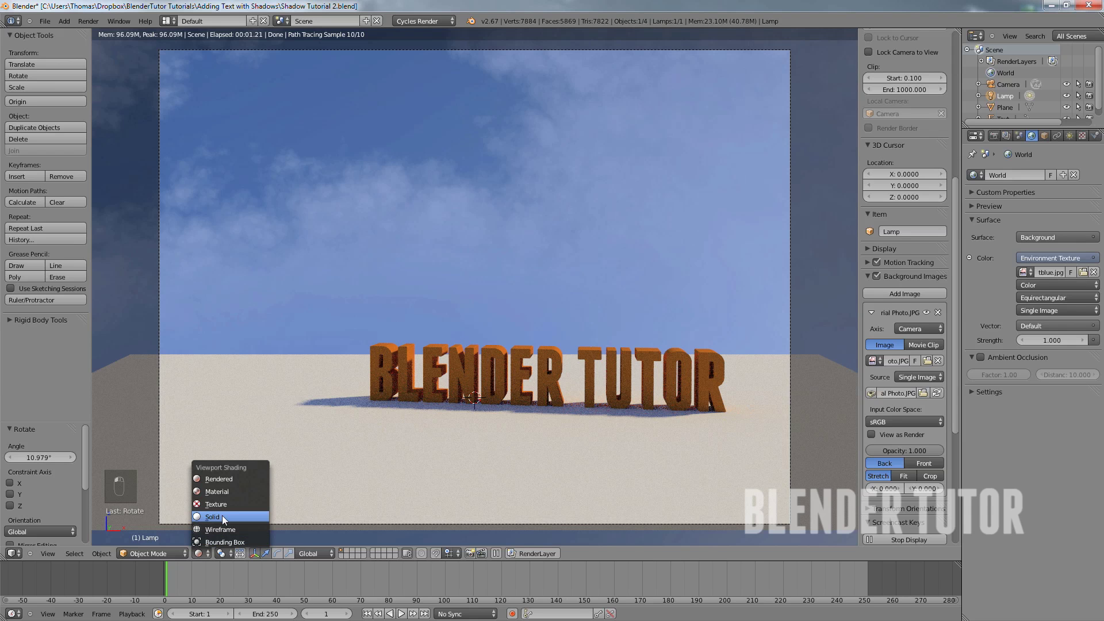
{"action": "left_click", "coordinate": [225, 515]}
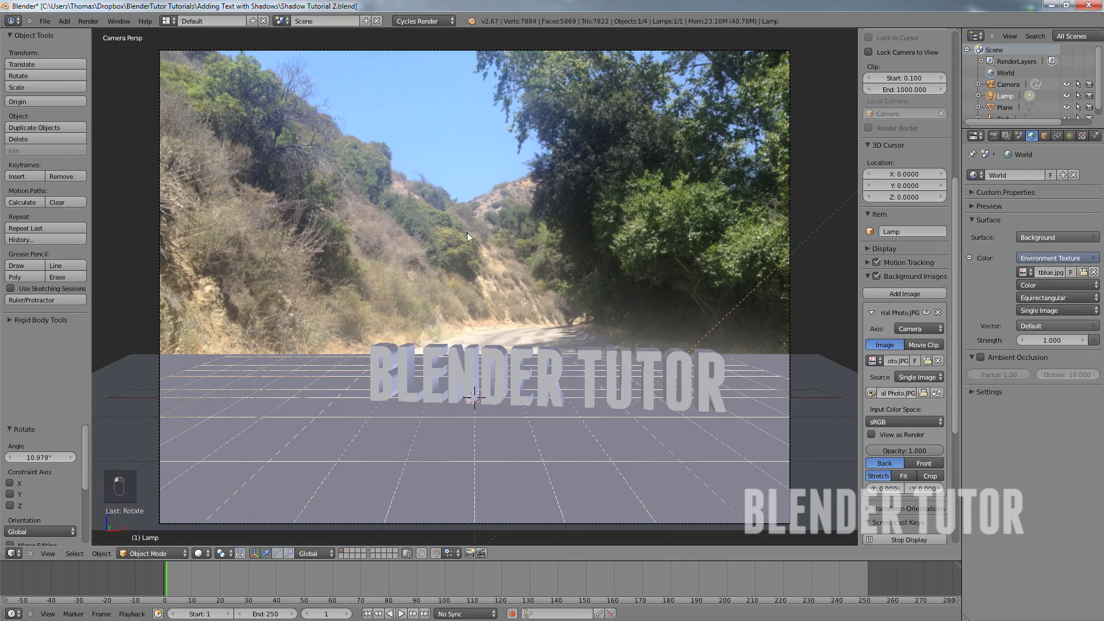
Set the world background strength to 0.6 and enable Ambient Occlusion with a factor of 0.20
{"action": "left_click", "coordinate": [1052, 340]}
{"action": "key", "text": "BackSpace"}
{"action": "right_click", "coordinate": [478, 365]}
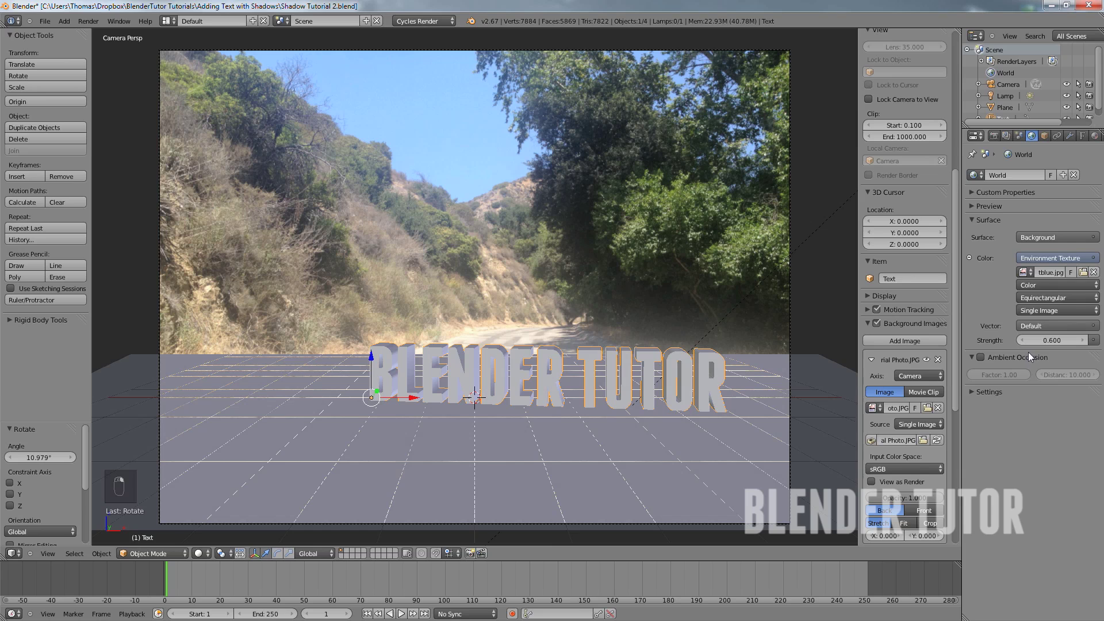
{"action": "left_click", "coordinate": [980, 357]}
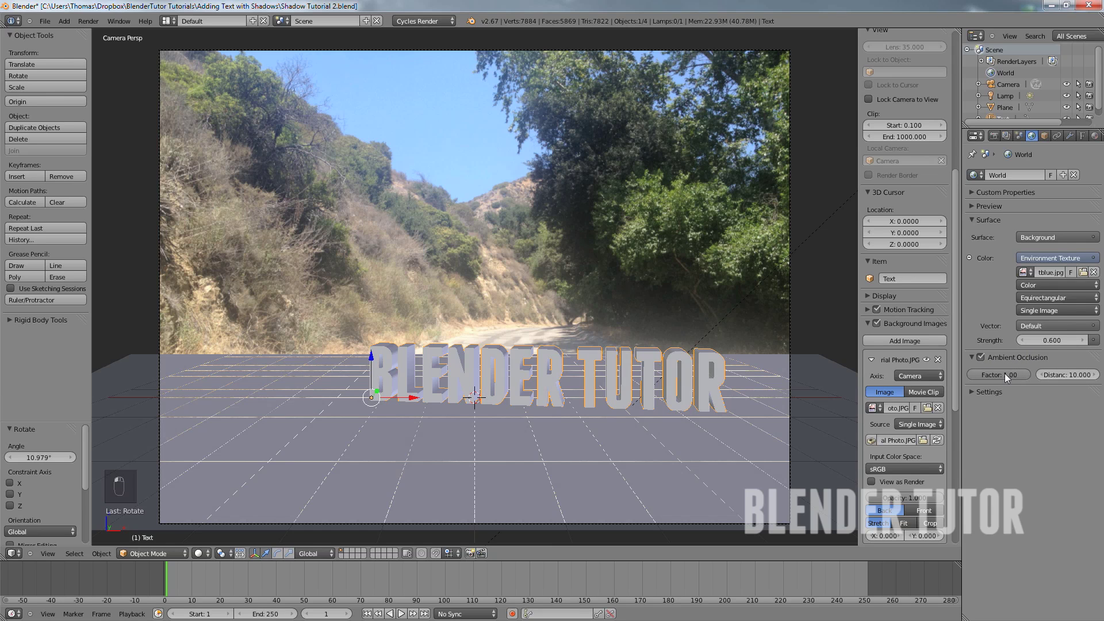
{"action": "key", "text": "BackSpace"}
Preview the adjusted world lighting in Rendered shading, return to Solid shading and save the blend file
{"action": "left_click", "coordinate": [199, 553]}
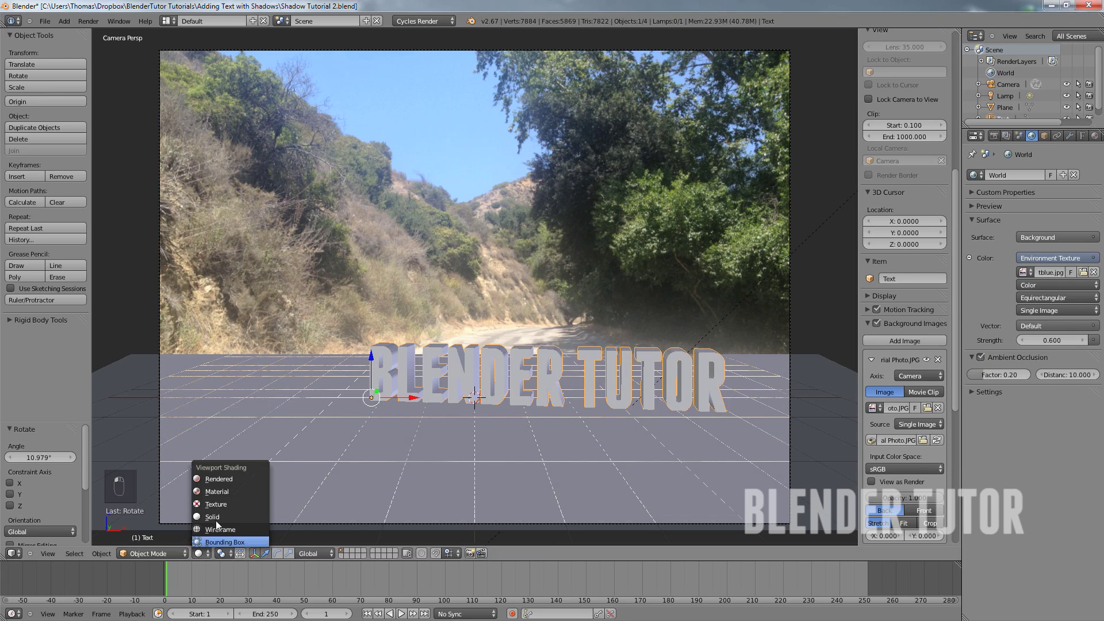
{"action": "left_click", "coordinate": [225, 477]}
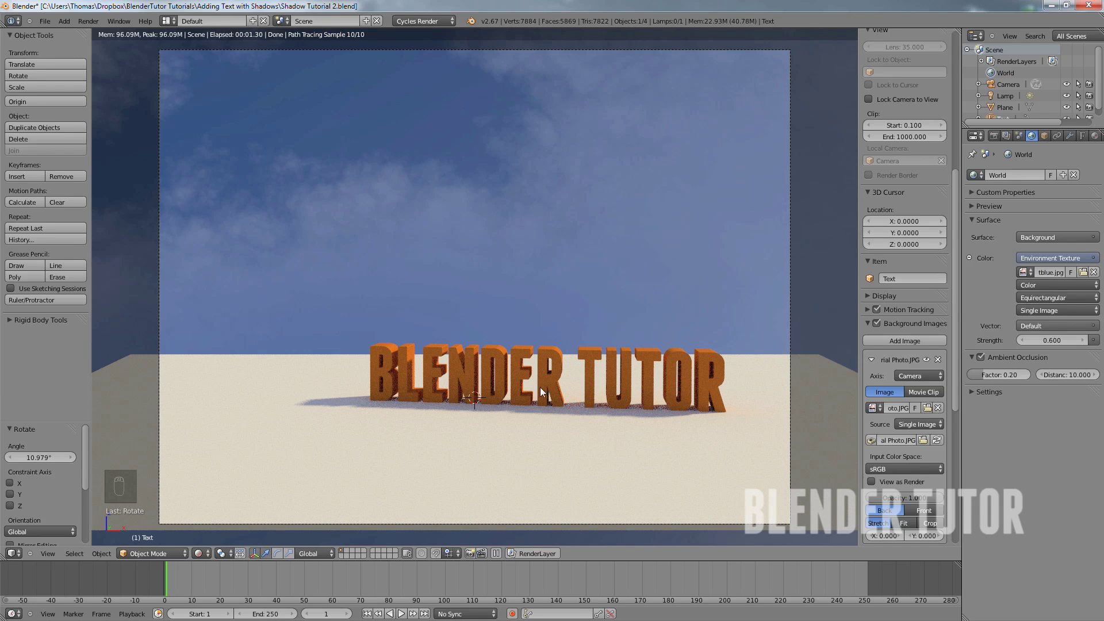
{"action": "left_click", "coordinate": [197, 553]}
{"action": "left_click", "coordinate": [223, 517]}
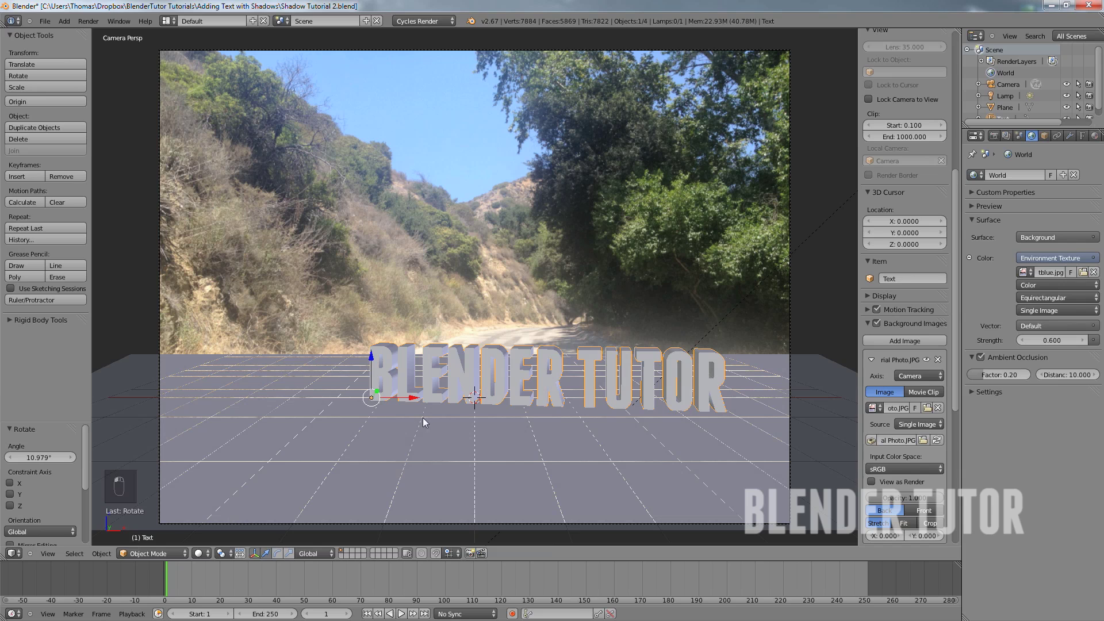
{"action": "key", "text": "ctrl+s"}
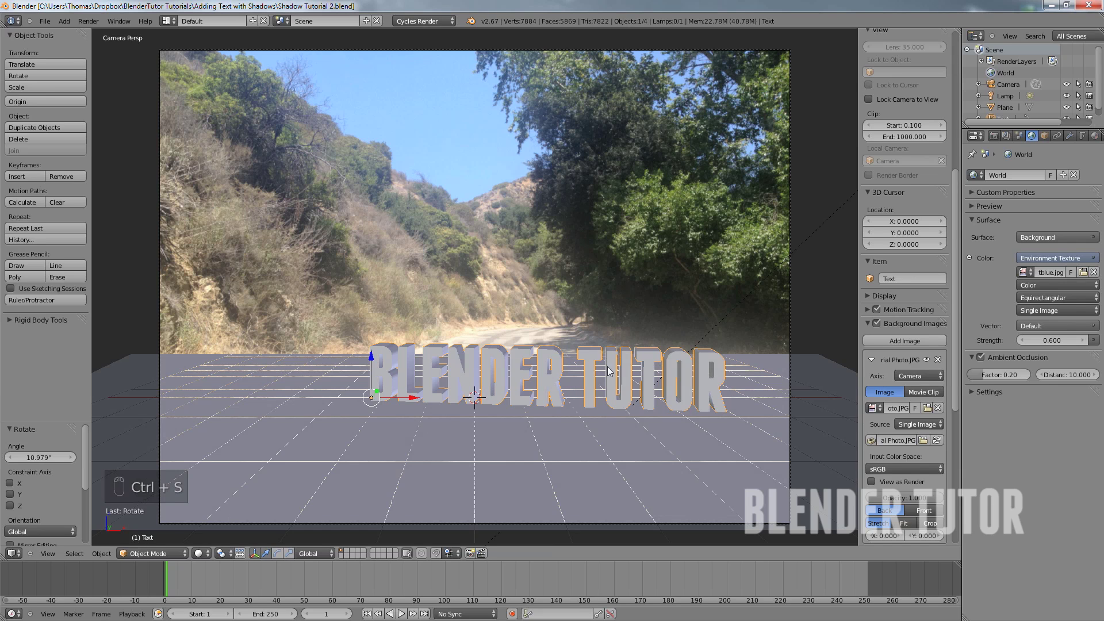
Rename the scene's existing render layer to Text
{"action": "left_click", "coordinate": [1005, 135]}
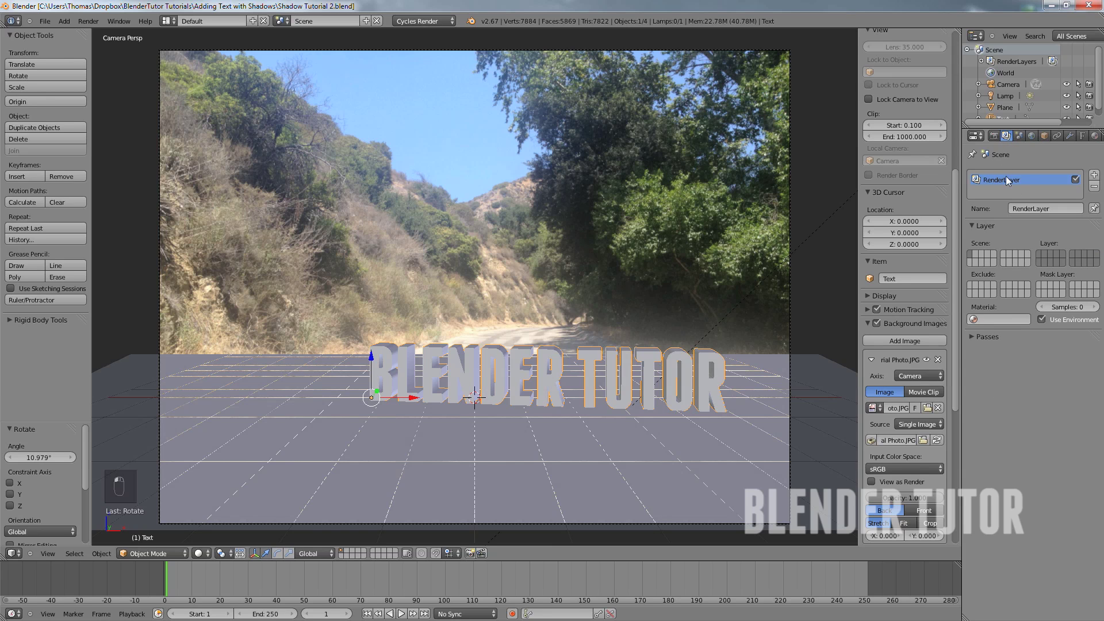
{"action": "left_click", "coordinate": [1023, 205]}
{"action": "type", "text": "Text"}
{"action": "key", "text": "Return"}
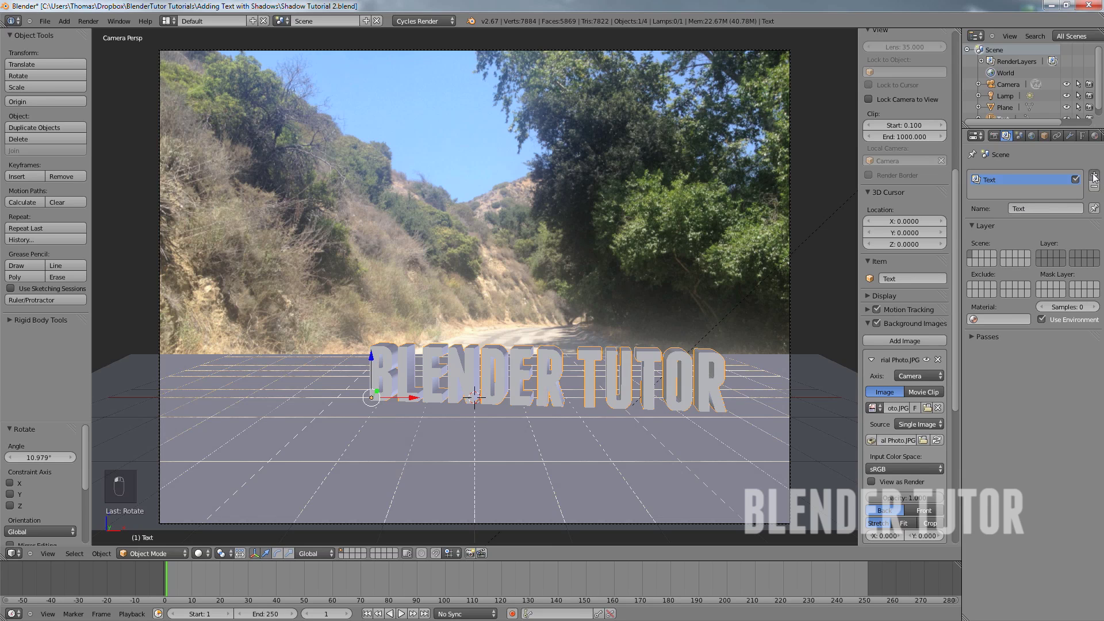
Add a second render layer named Shadow, then make the Text render layer active again
{"action": "left_click", "coordinate": [1094, 177]}
{"action": "left_click", "coordinate": [1030, 207]}
{"action": "type", "text": "Shadow"}
{"action": "key", "text": "Return"}
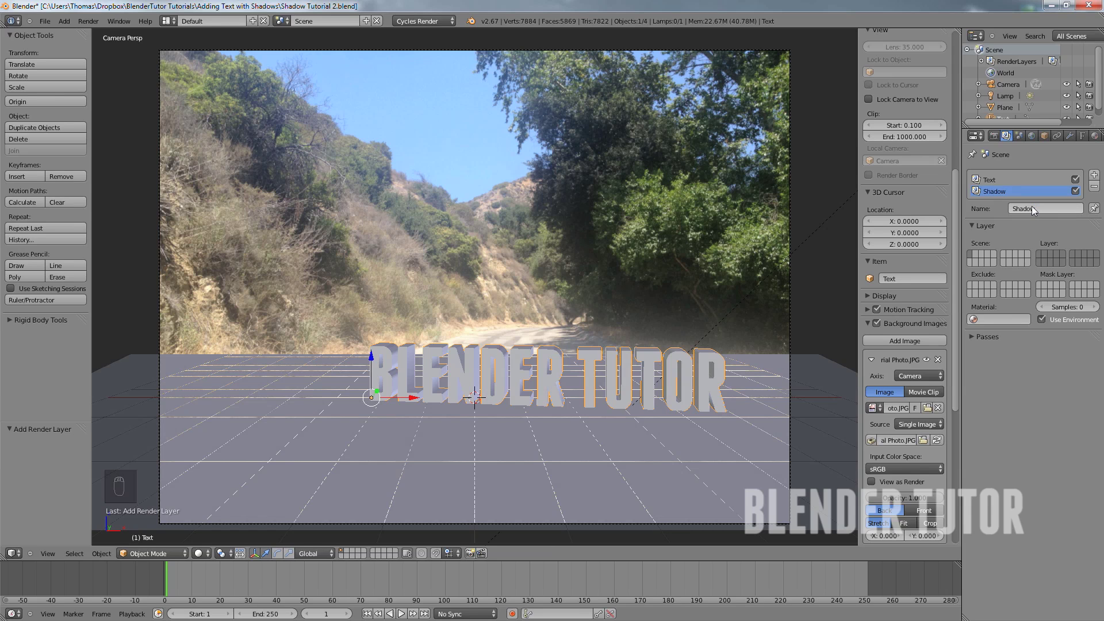
{"action": "left_click", "coordinate": [991, 179]}
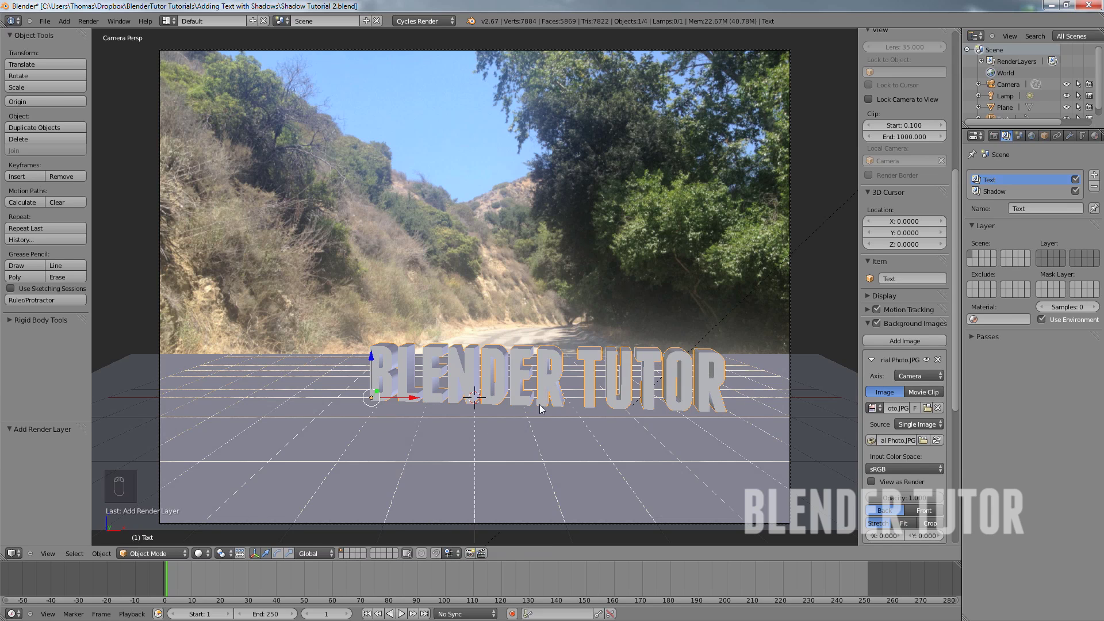
Move the ground plane to scene layer 2
{"action": "right_click", "coordinate": [582, 452]}
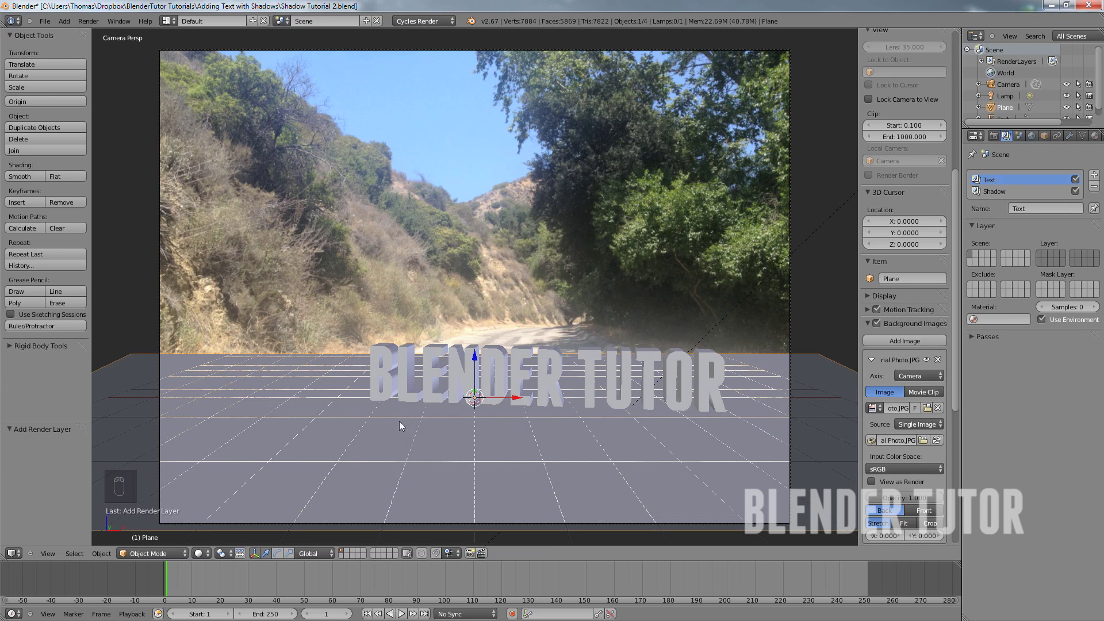
{"action": "key", "text": "m"}
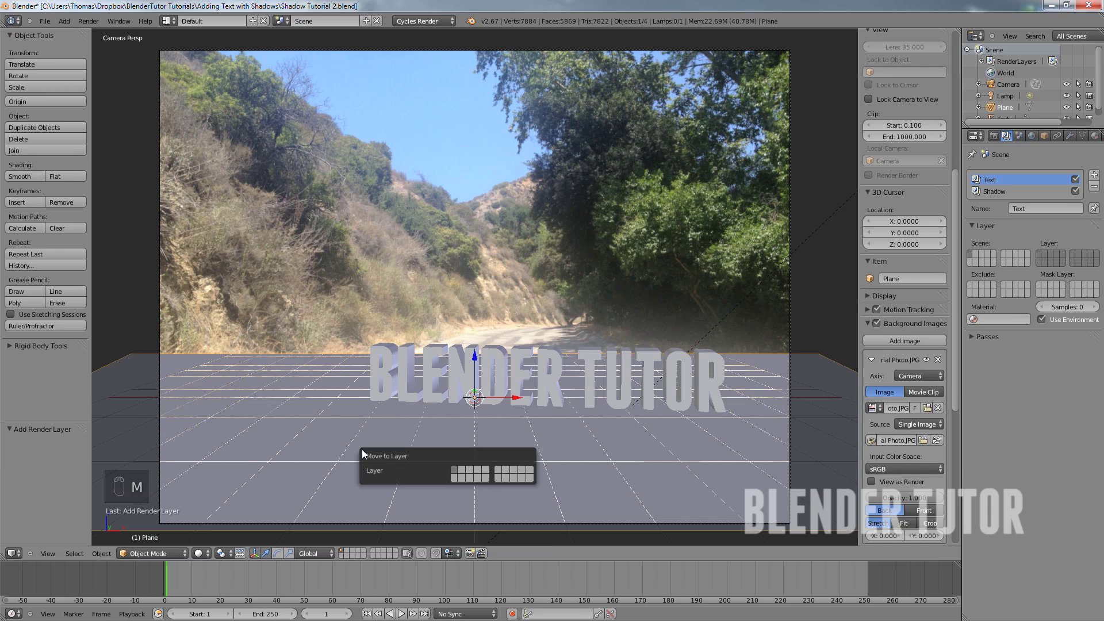
{"action": "key", "text": "2"}
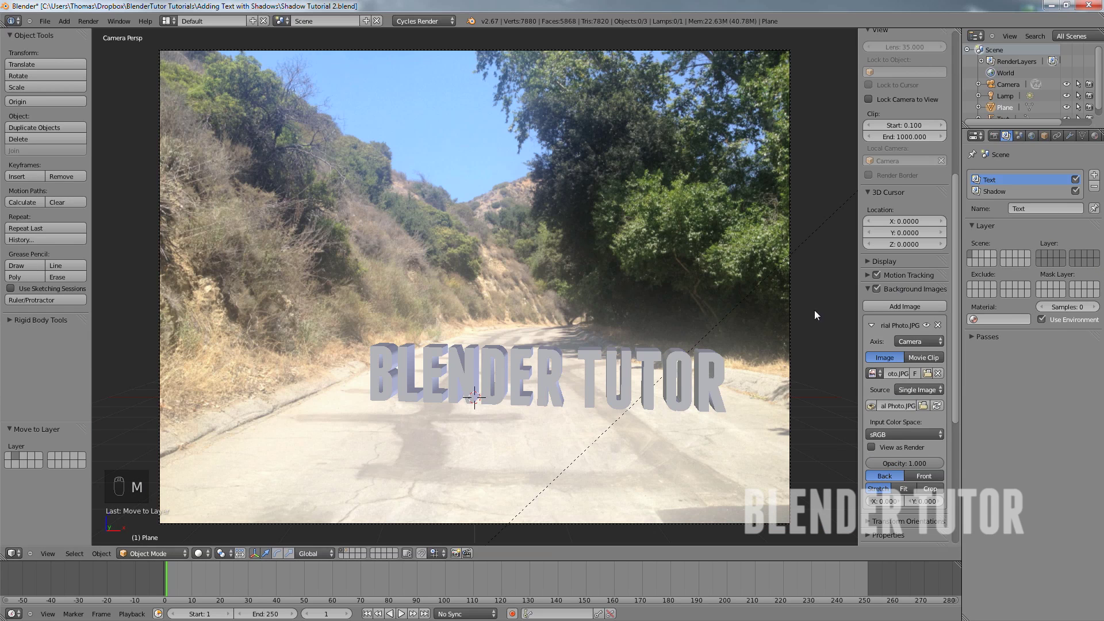
Make scene layers 1 and 2 visible together so the text and the ground plane both show
{"action": "left_click", "coordinate": [345, 550]}
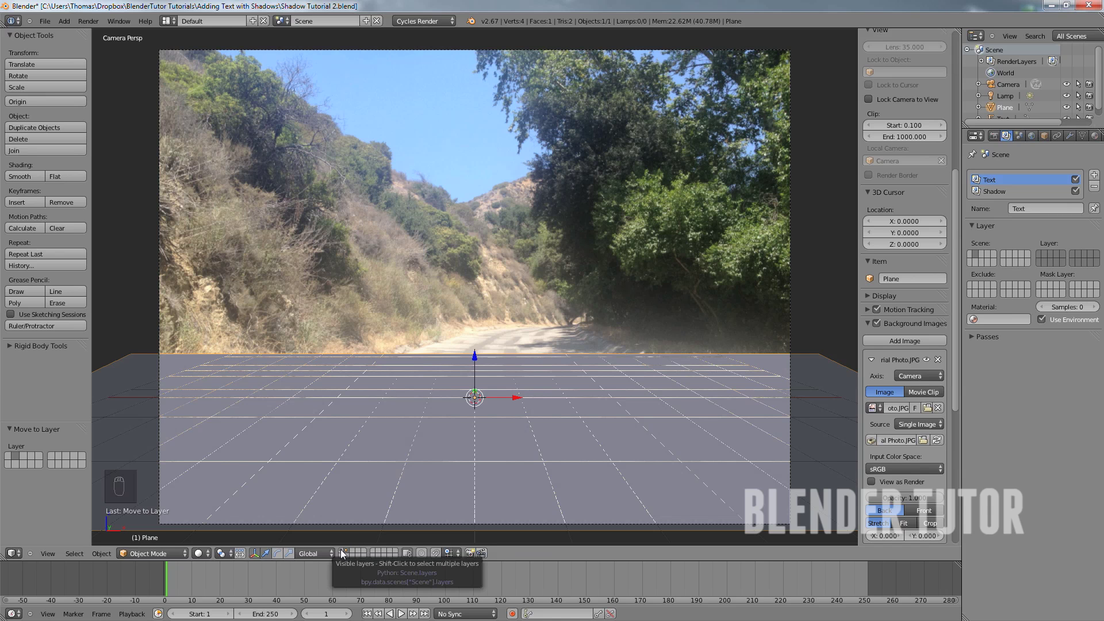
{"action": "left_click", "coordinate": [341, 550], "text": "shift"}
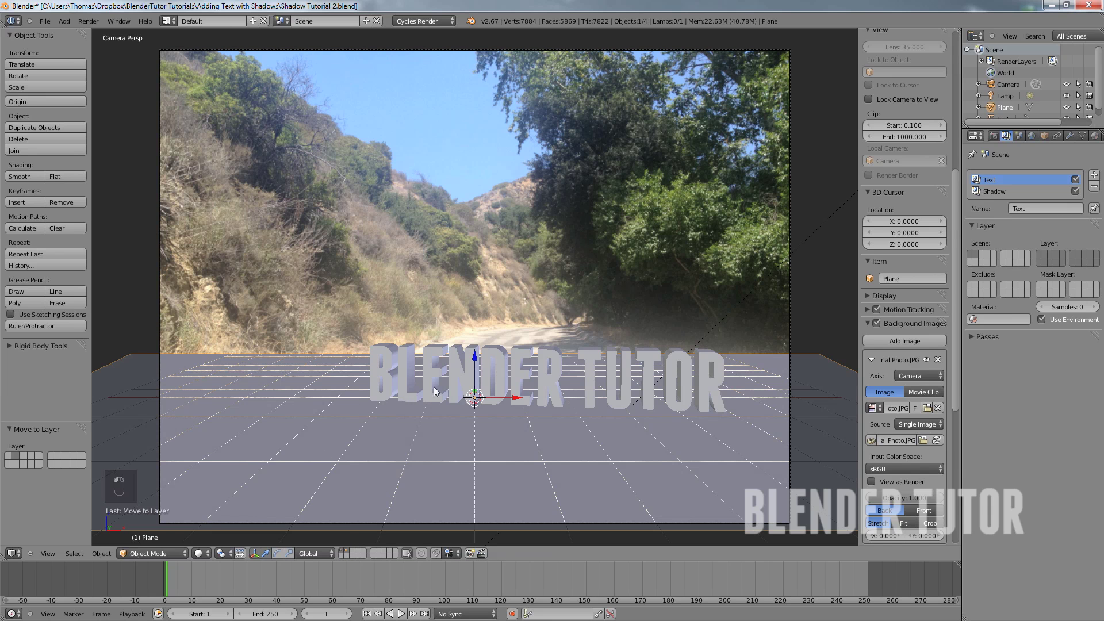
{"action": "scroll", "coordinate": [688, 136], "scroll_direction": "down", "scroll_amount": 3}
{"action": "scroll", "coordinate": [646, 236], "scroll_direction": "up", "scroll_amount": 5}
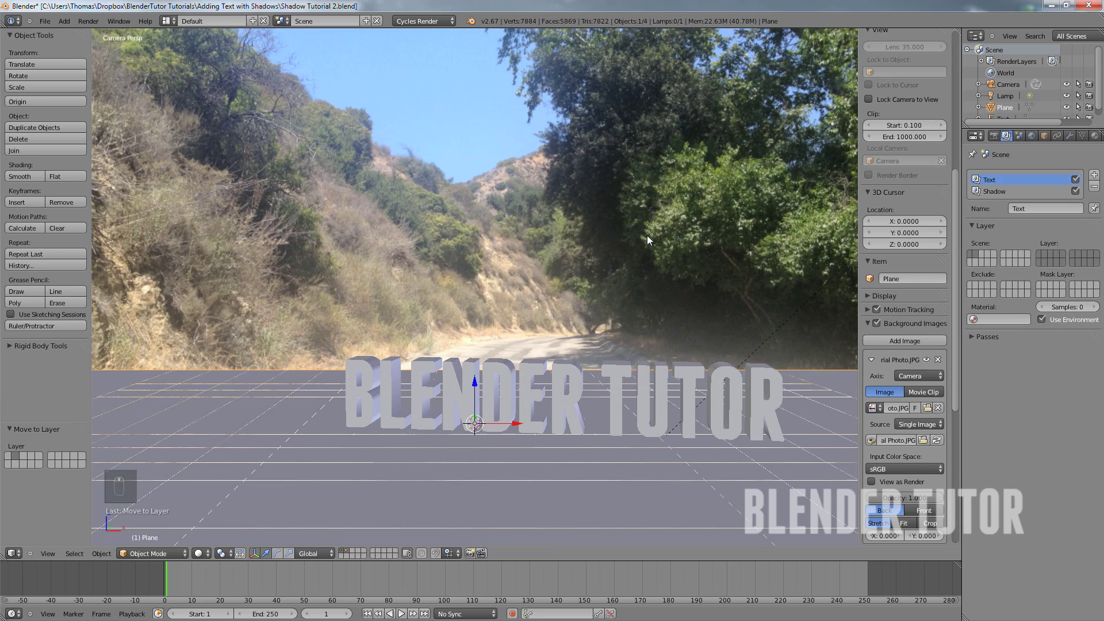
{"action": "scroll", "coordinate": [668, 234], "scroll_direction": "down", "scroll_amount": 2}
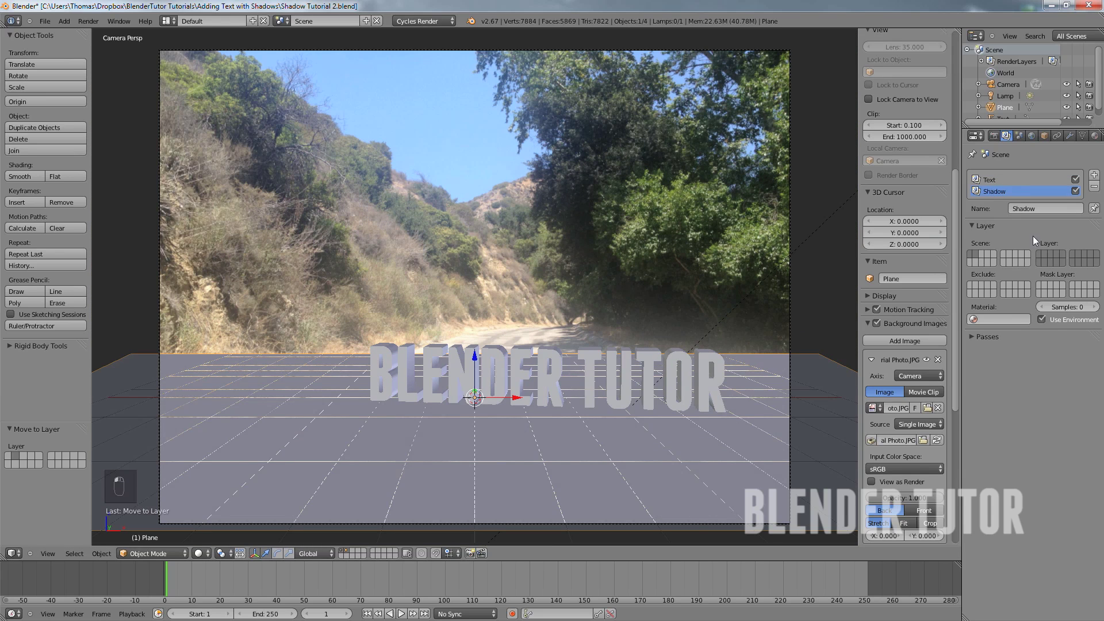
Assign layer 2 to the Shadow render layer and enable its Shadow pass
{"action": "left_click", "coordinate": [1044, 259]}
{"action": "left_click", "coordinate": [970, 335]}
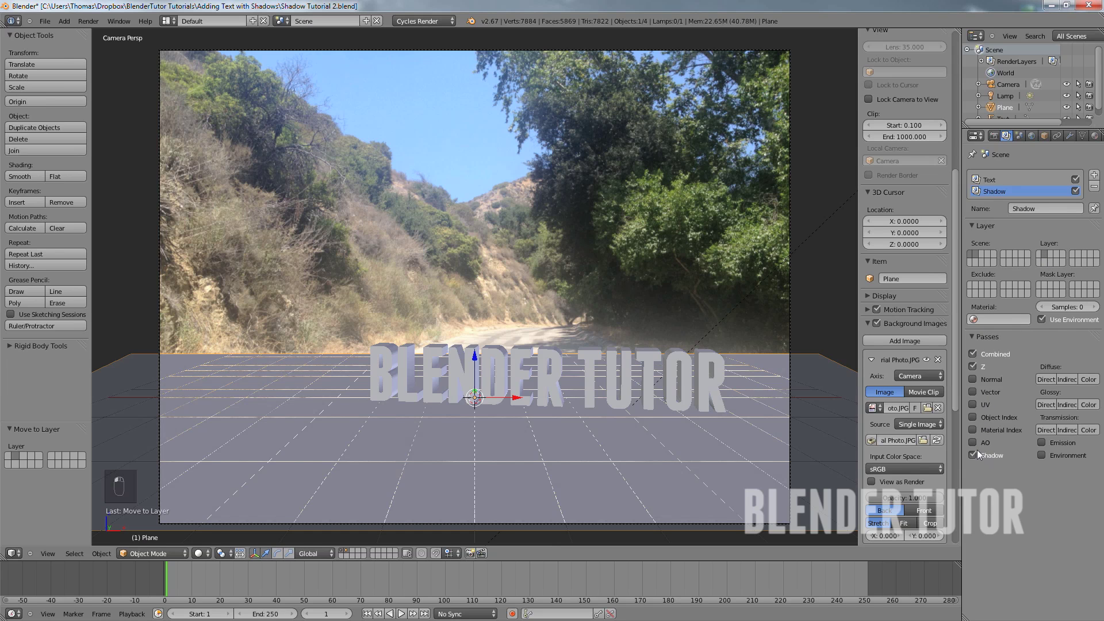
{"action": "left_click", "coordinate": [975, 337]}
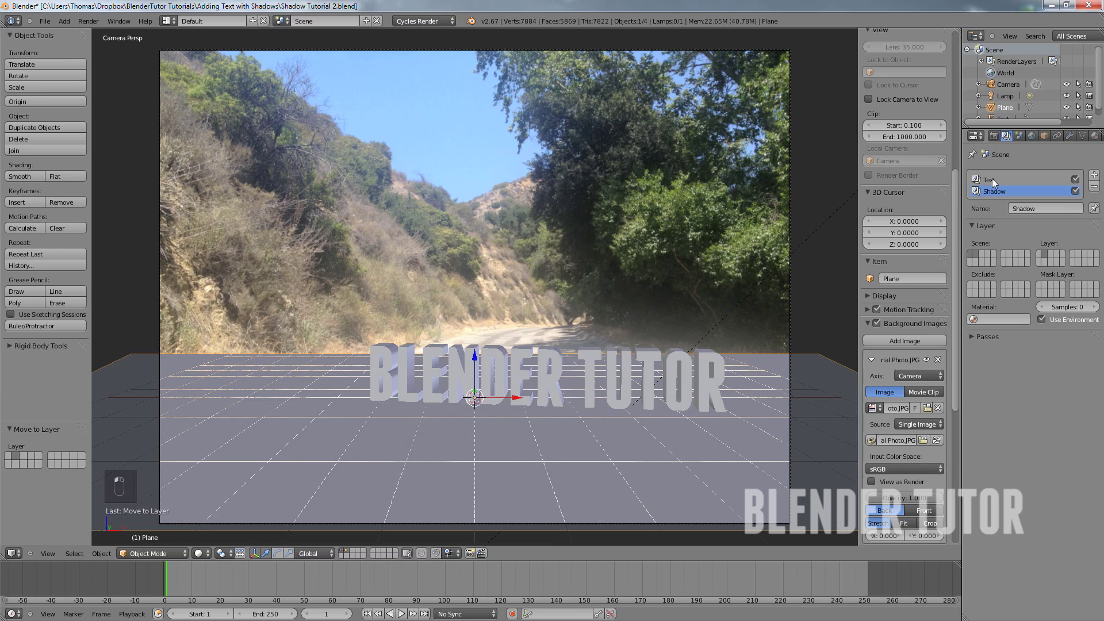
Assign layer 1 to the Text render layer
{"action": "left_click", "coordinate": [991, 182]}
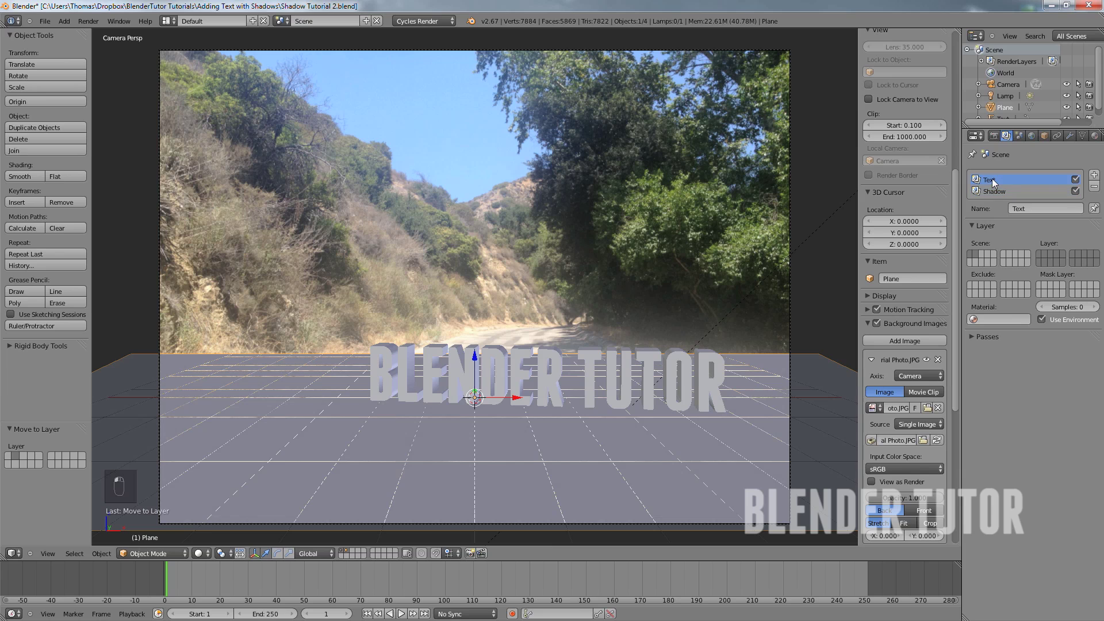
{"action": "left_click", "coordinate": [1038, 256]}
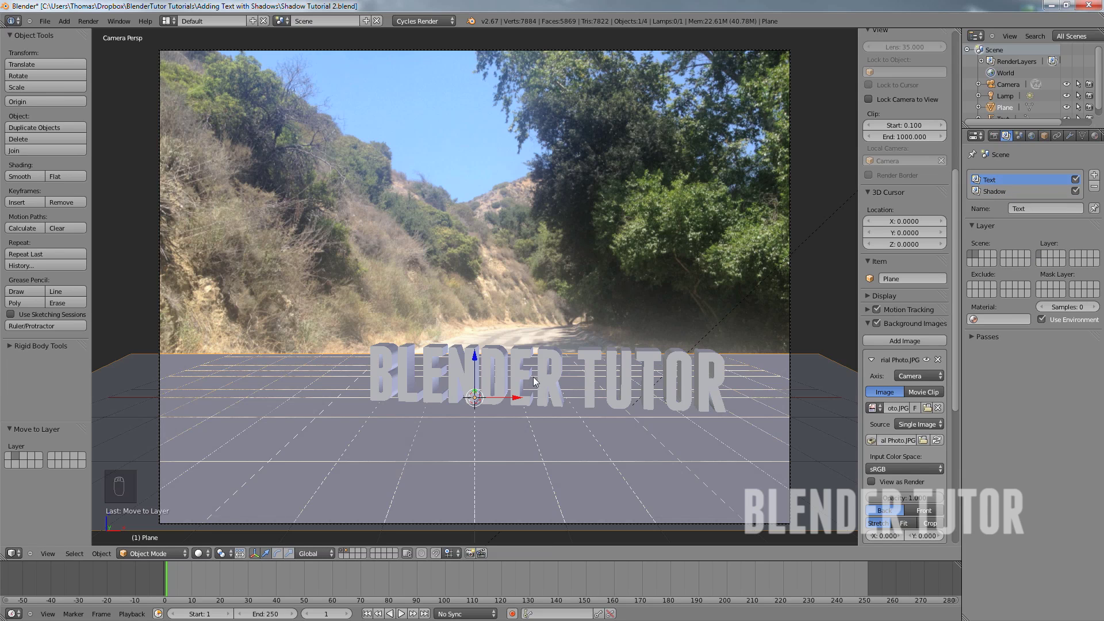
Lower the text about 0.015 units along Z while viewing its base from below the plane, then return to the camera view
{"action": "right_click", "coordinate": [533, 399]}
{"action": "middle_click_drag", "start_coordinate": [528, 405], "coordinate": [519, 361]}
{"action": "scroll", "coordinate": [519, 361], "scroll_direction": "up", "scroll_amount": 6}
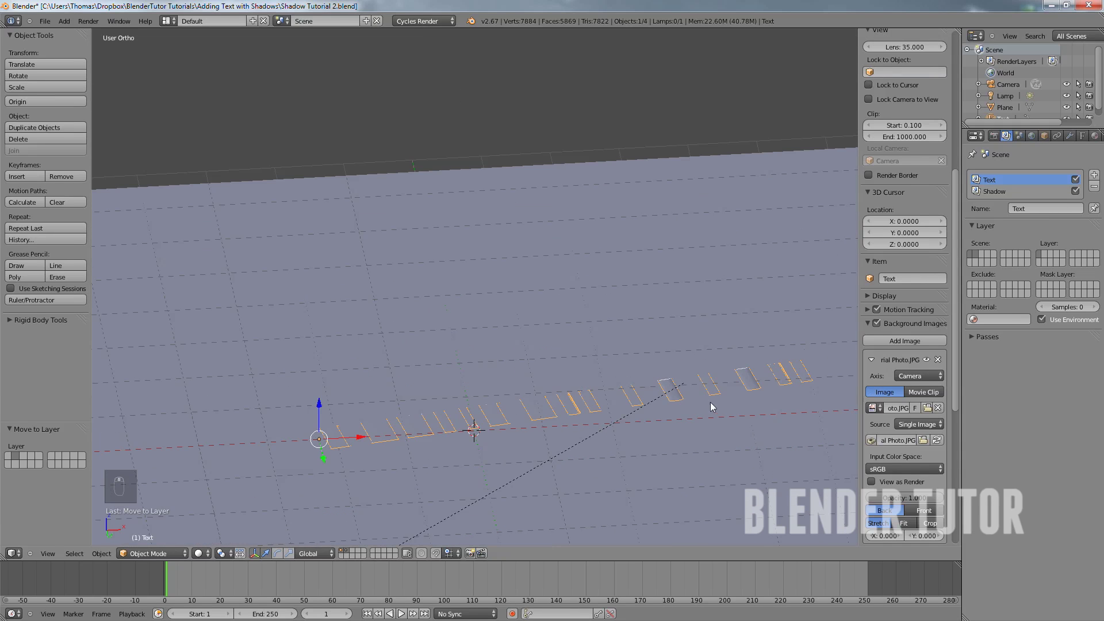
{"action": "key", "text": "g"}
{"action": "key", "text": "z"}
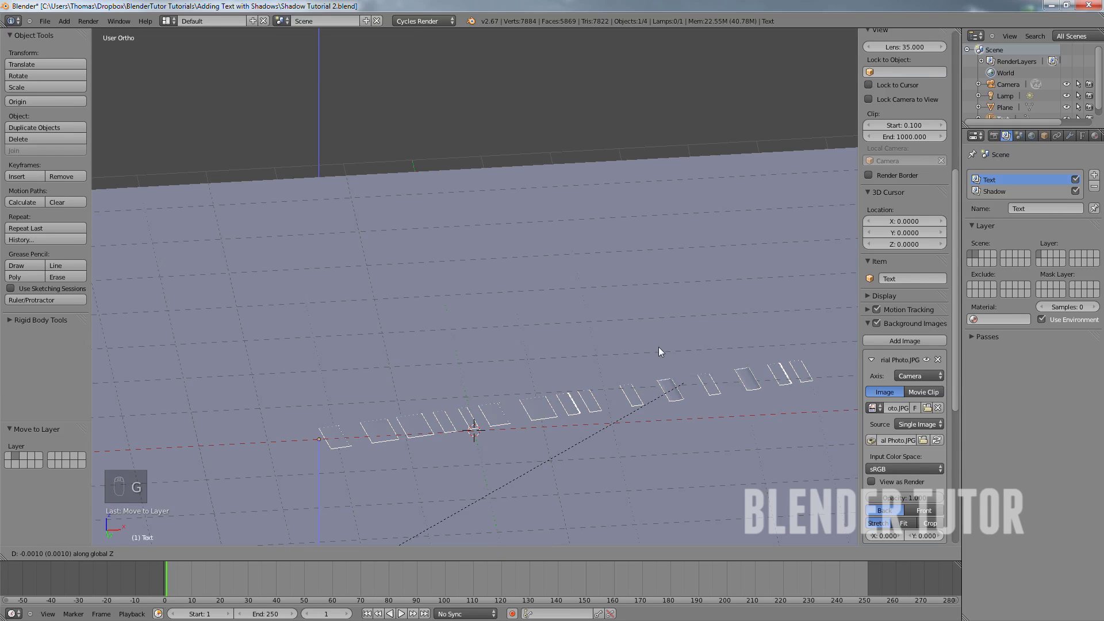
{"action": "left_click", "coordinate": [657, 351]}
{"action": "middle_click_drag", "start_coordinate": [657, 333], "coordinate": [608, 306]}
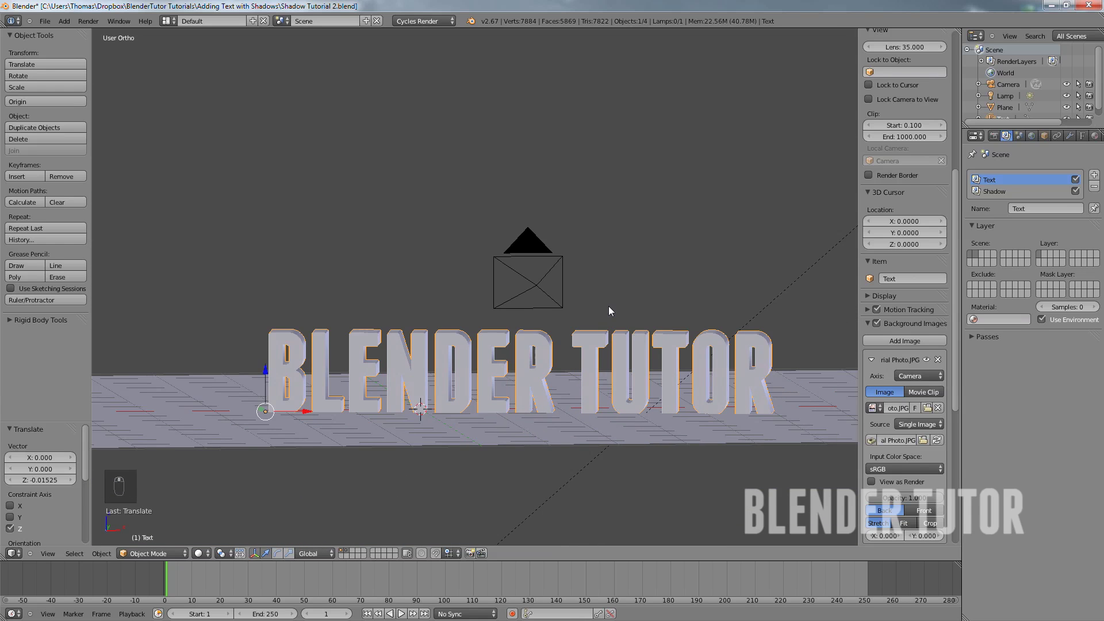
{"action": "key", "text": "KP_0"}
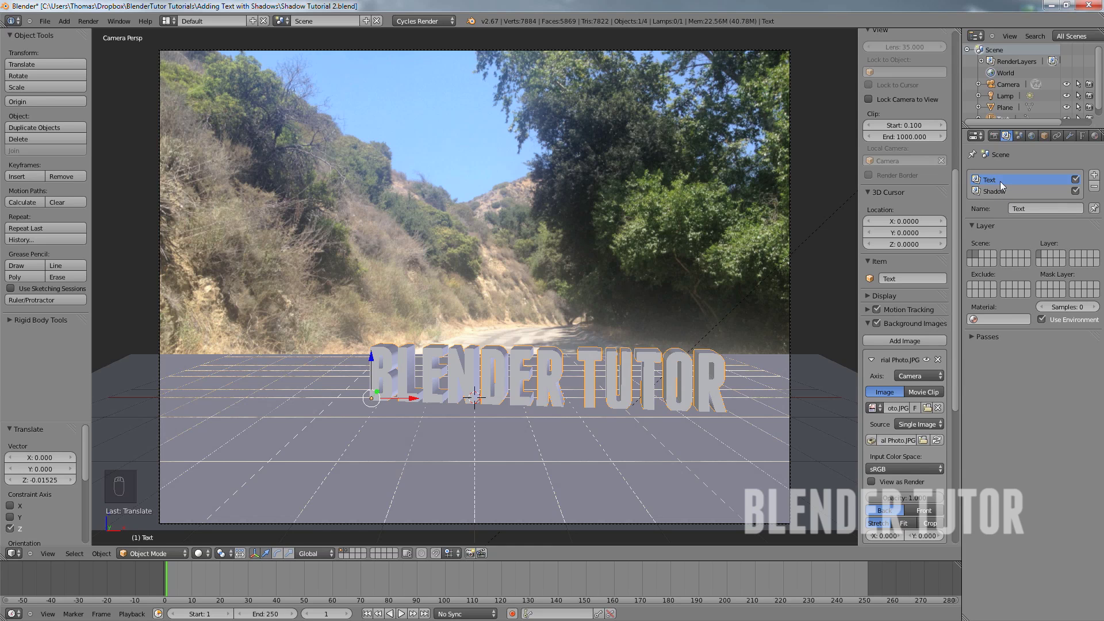
Set layer 2 as a mask layer for the Text render layer
{"action": "left_click", "coordinate": [1044, 283]}
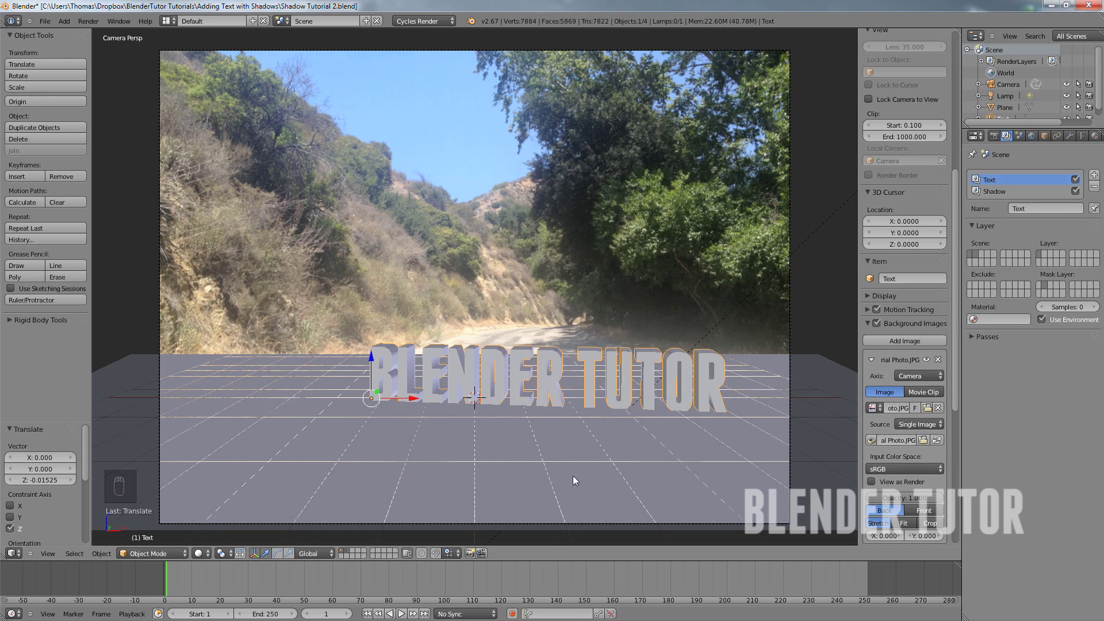
Check how the text sits on the plane from other angles, return to the camera view, and save the file
{"action": "middle_click_drag", "start_coordinate": [636, 443], "coordinate": [587, 327]}
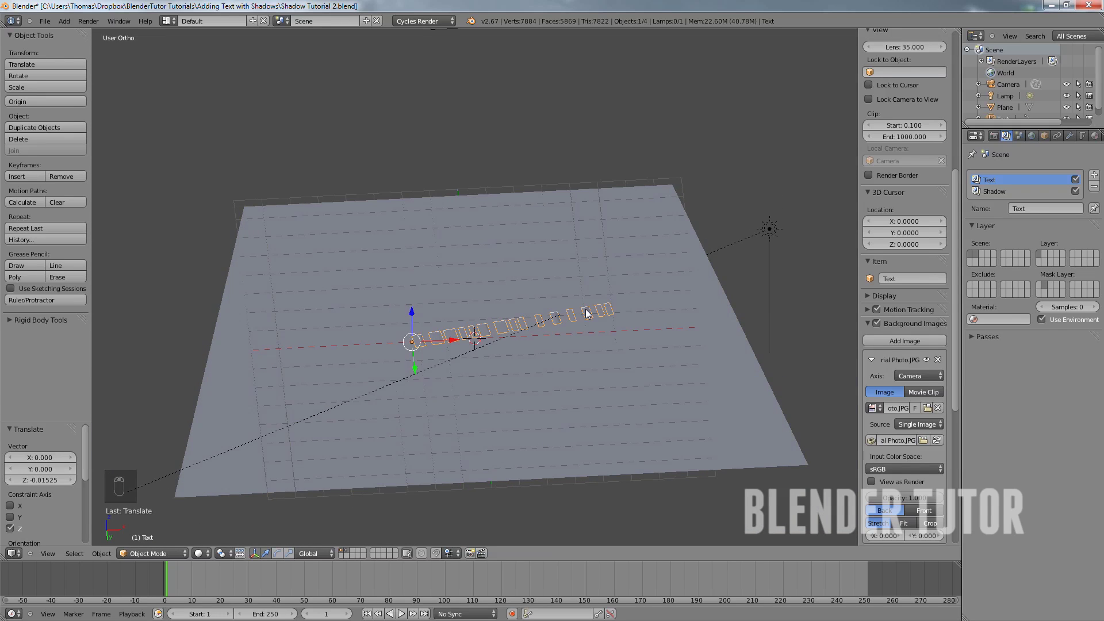
{"action": "middle_click_drag", "start_coordinate": [484, 299], "coordinate": [499, 340]}
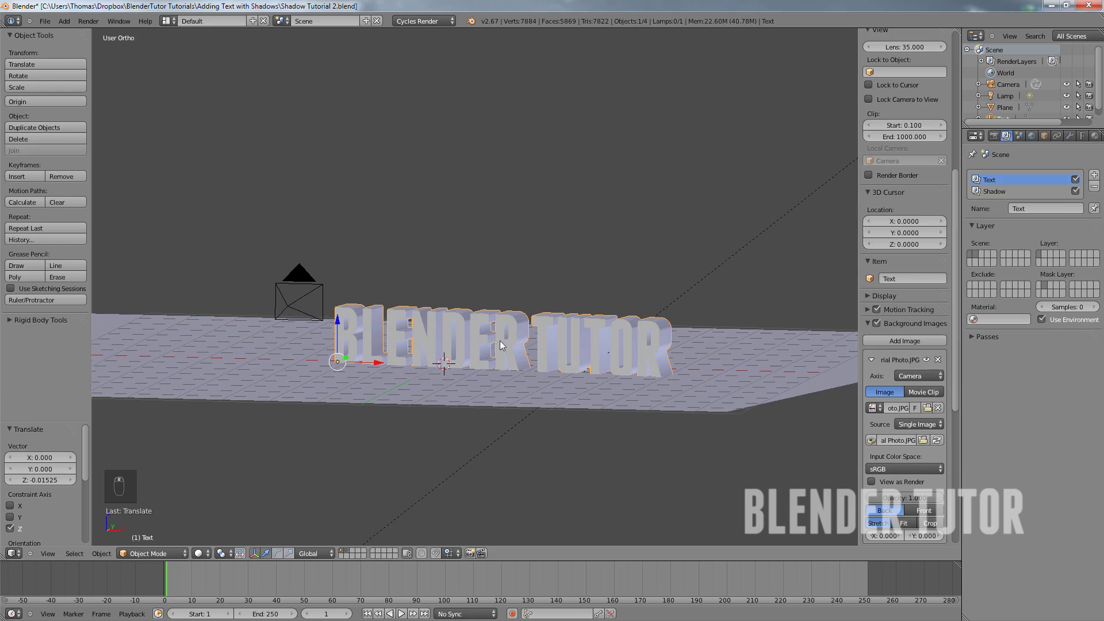
{"action": "key", "text": "KP_0"}
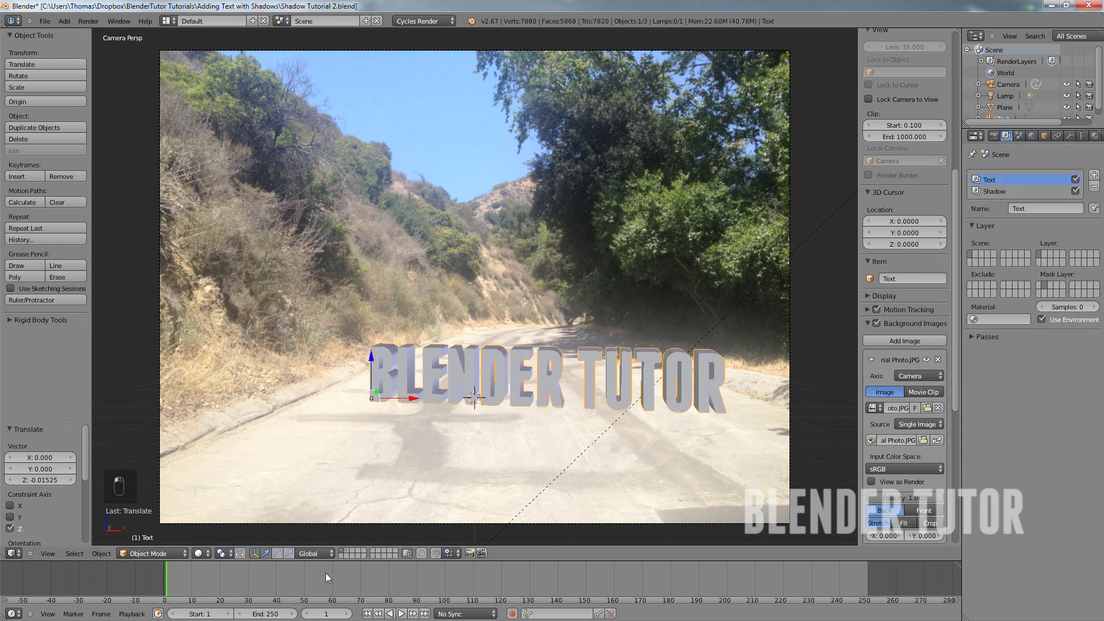
{"action": "key", "text": "ctrl+z"}
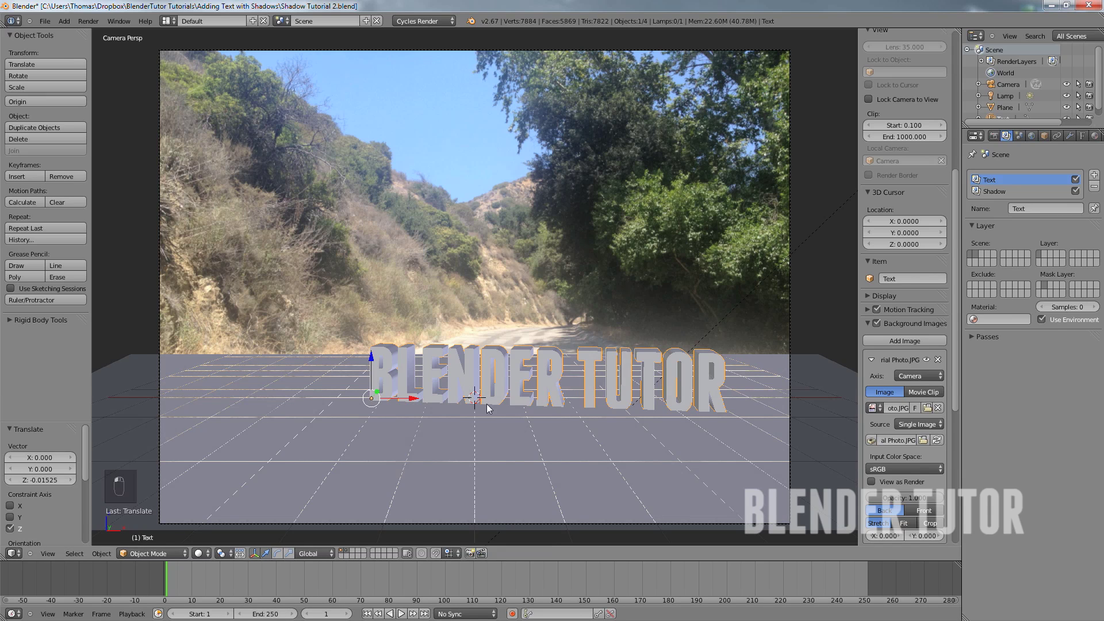
{"action": "key", "text": "KP_0"}
{"action": "middle_click_drag", "start_coordinate": [554, 337], "coordinate": [510, 347]}
{"action": "key", "text": "KP_0"}
{"action": "key", "text": "ctrl+s"}
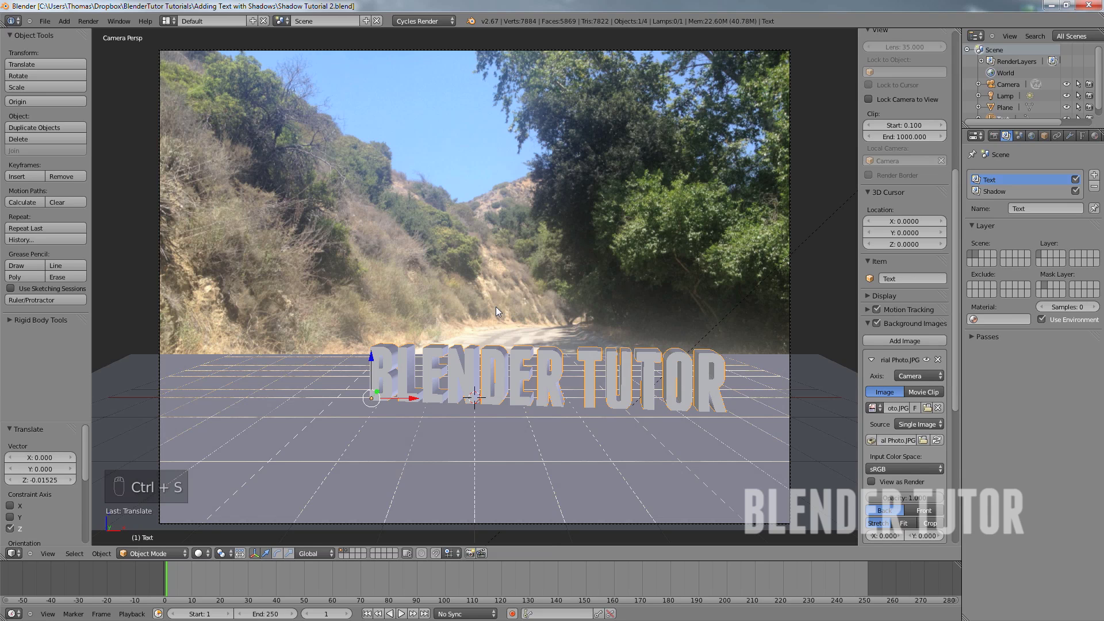
Enable a transparent film background and set the OpenGL render alpha mode to Transparent
{"action": "left_click", "coordinate": [994, 136]}
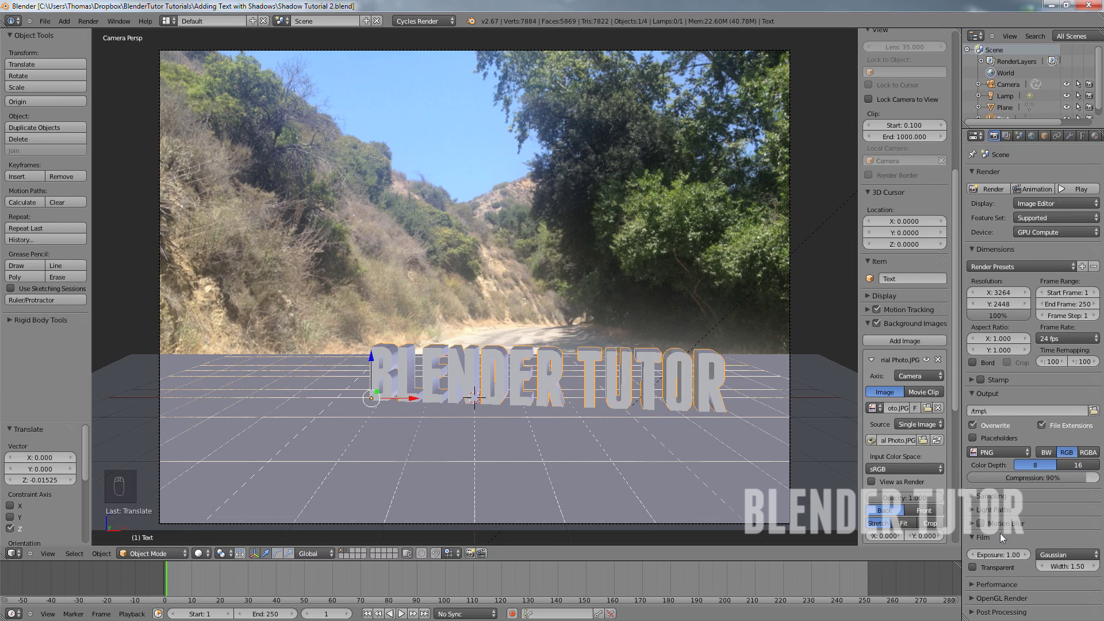
{"action": "left_click", "coordinate": [972, 567]}
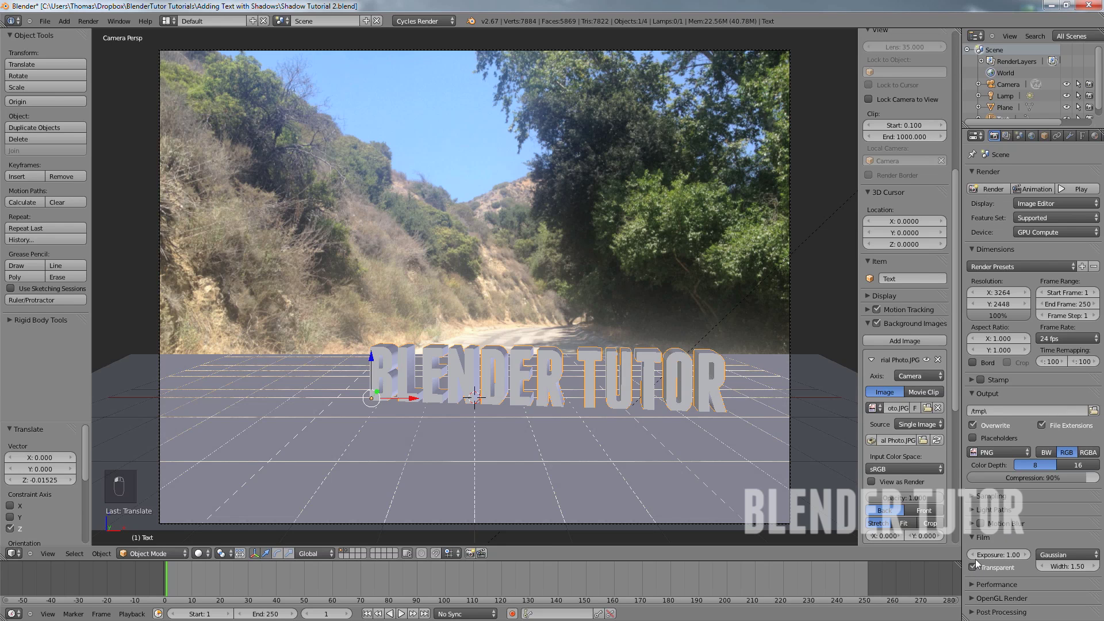
{"action": "left_click", "coordinate": [968, 537]}
{"action": "left_click", "coordinate": [971, 565]}
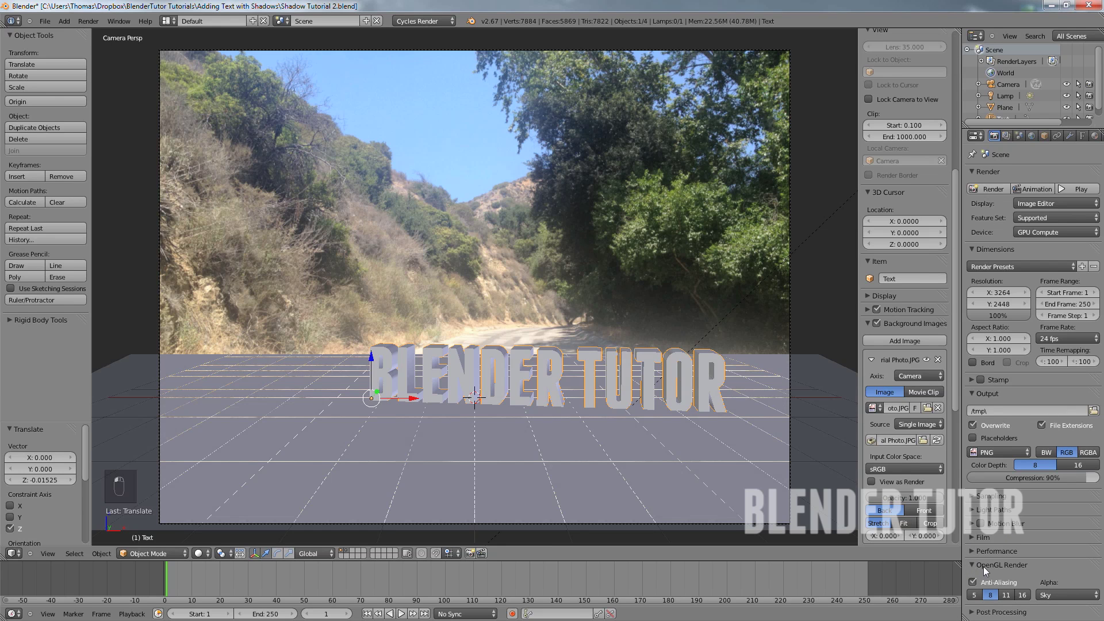
{"action": "left_click", "coordinate": [1051, 594]}
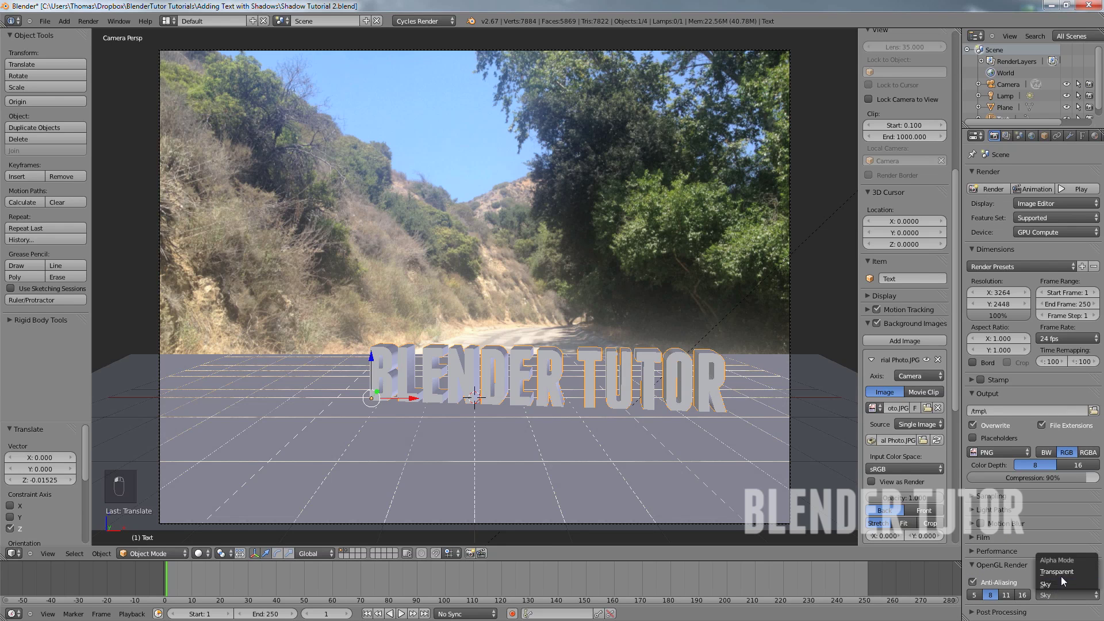
{"action": "left_click", "coordinate": [1060, 575]}
{"action": "left_click", "coordinate": [973, 565]}
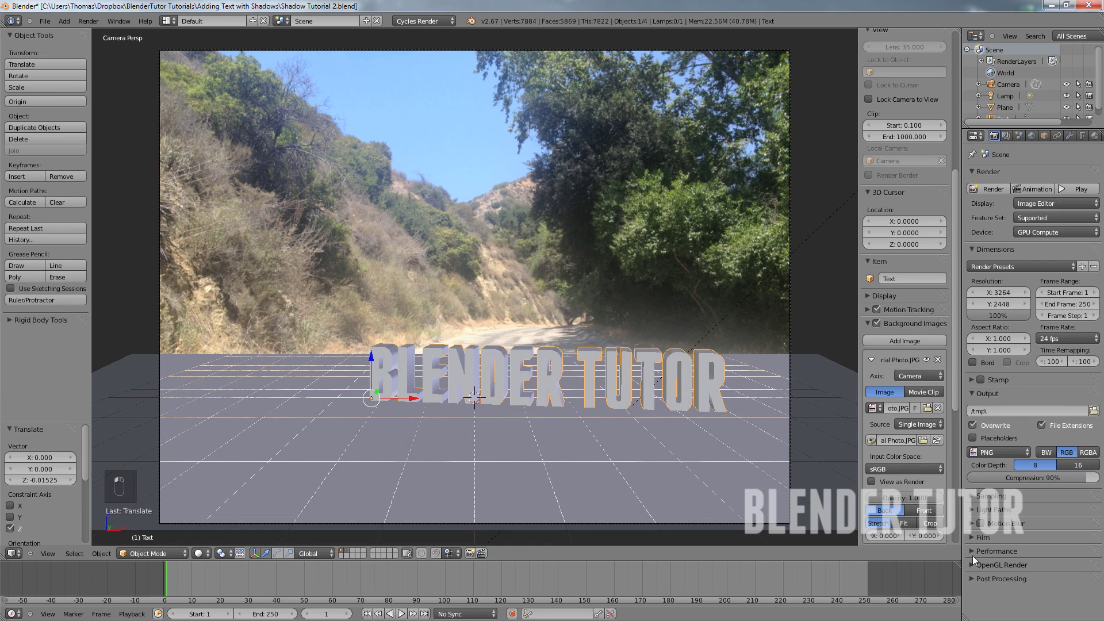
Turn on No Caustics in the light path settings and set the bounces to a maximum of 5 and a minimum of 0
{"action": "left_click", "coordinate": [975, 509]}
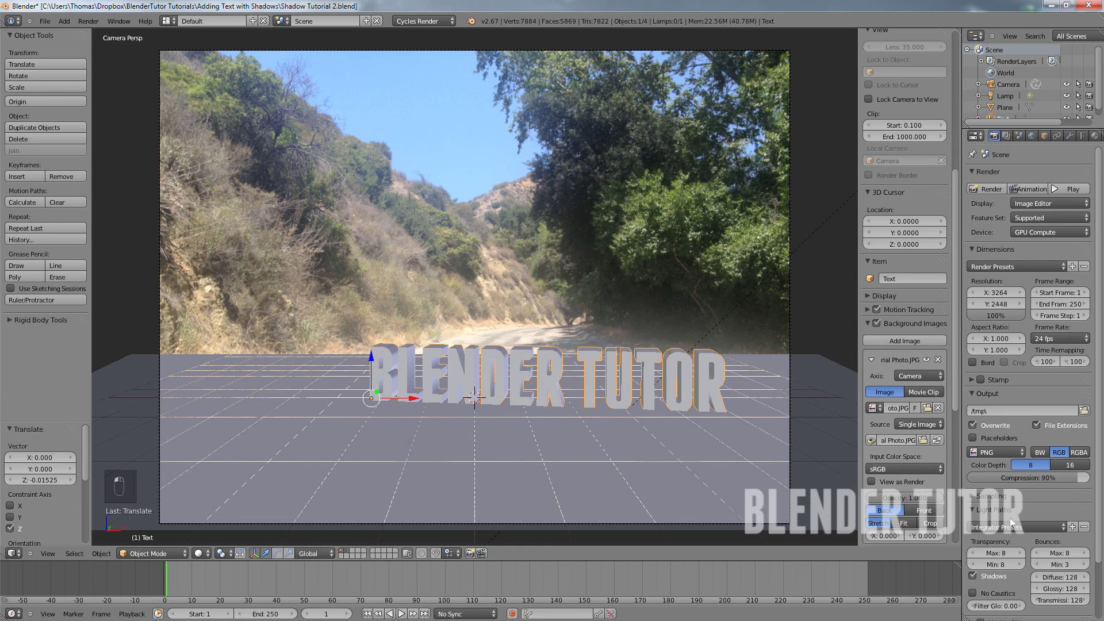
{"action": "scroll", "coordinate": [1033, 526], "scroll_direction": "down", "scroll_amount": 3}
{"action": "left_click", "coordinate": [973, 527]}
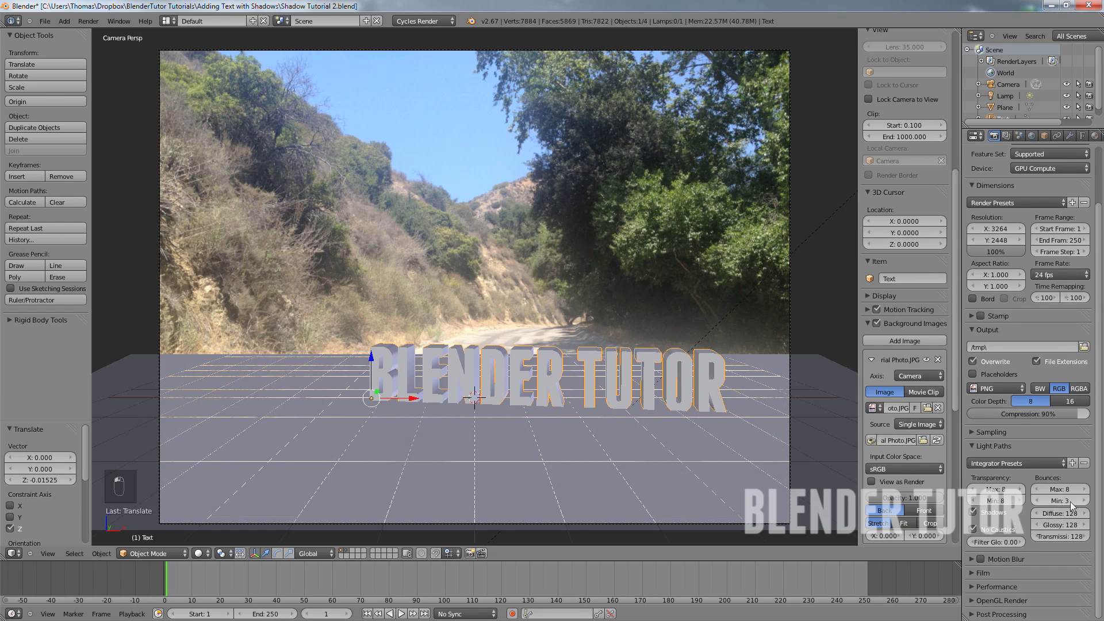
{"action": "left_click", "coordinate": [1060, 489]}
{"action": "type", "text": "5"}
{"action": "key", "text": "Return"}
{"action": "left_click", "coordinate": [1055, 500]}
{"action": "type", "text": "3"}
{"action": "key", "text": "Return"}
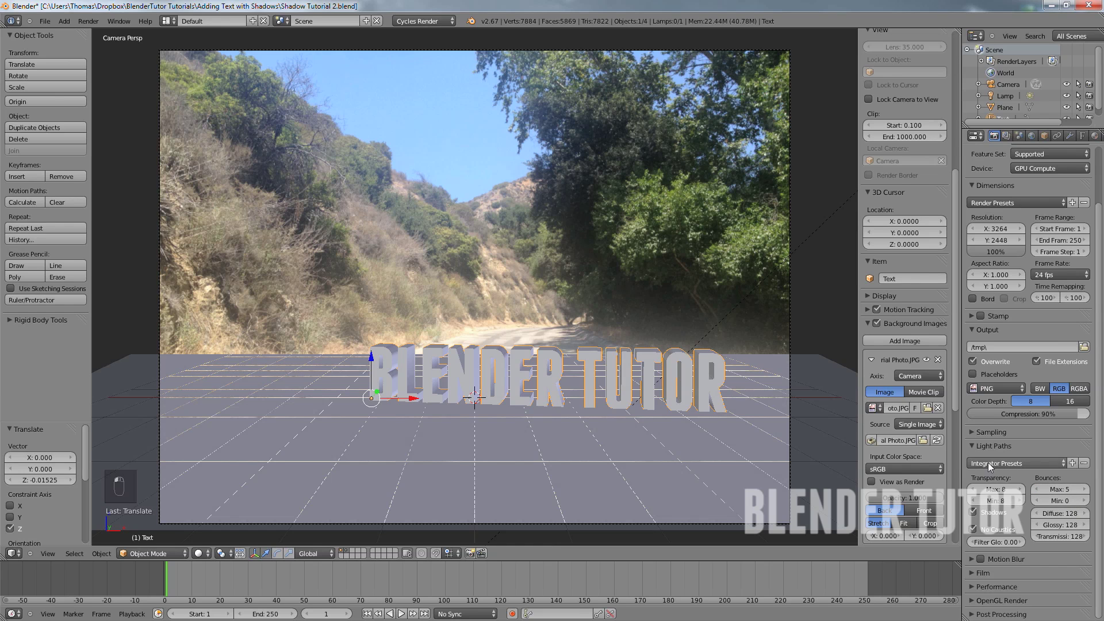
{"action": "left_click", "coordinate": [984, 445]}
Set the final render sampling to 100 samples
{"action": "left_click", "coordinate": [977, 431]}
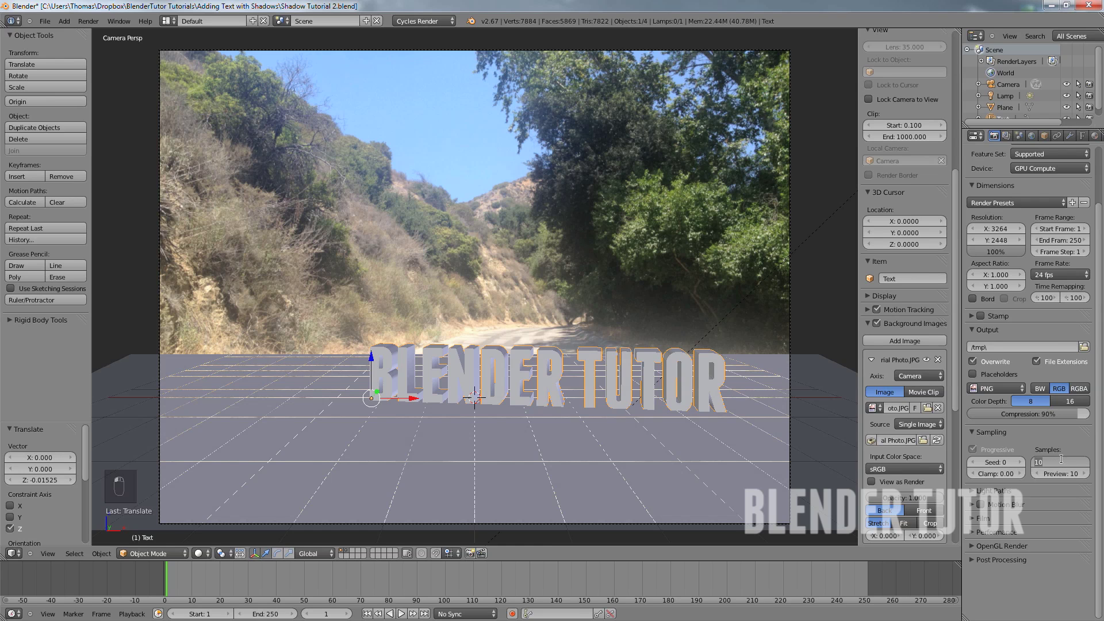
{"action": "type", "text": "00"}
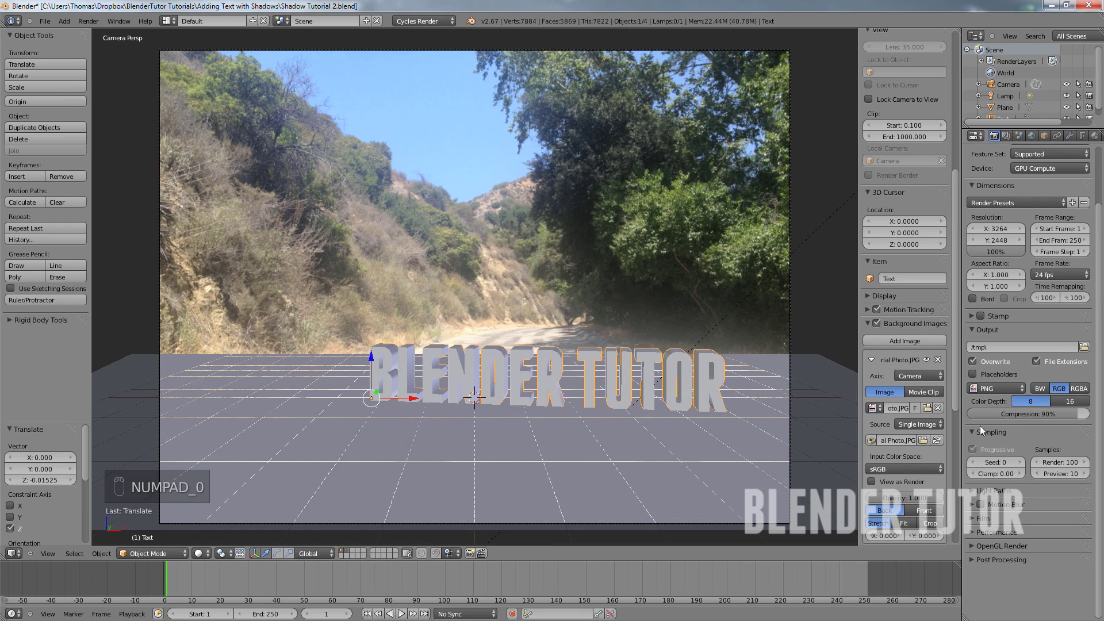
{"action": "left_click", "coordinate": [977, 430]}
{"action": "key", "text": "ctrl+s"}
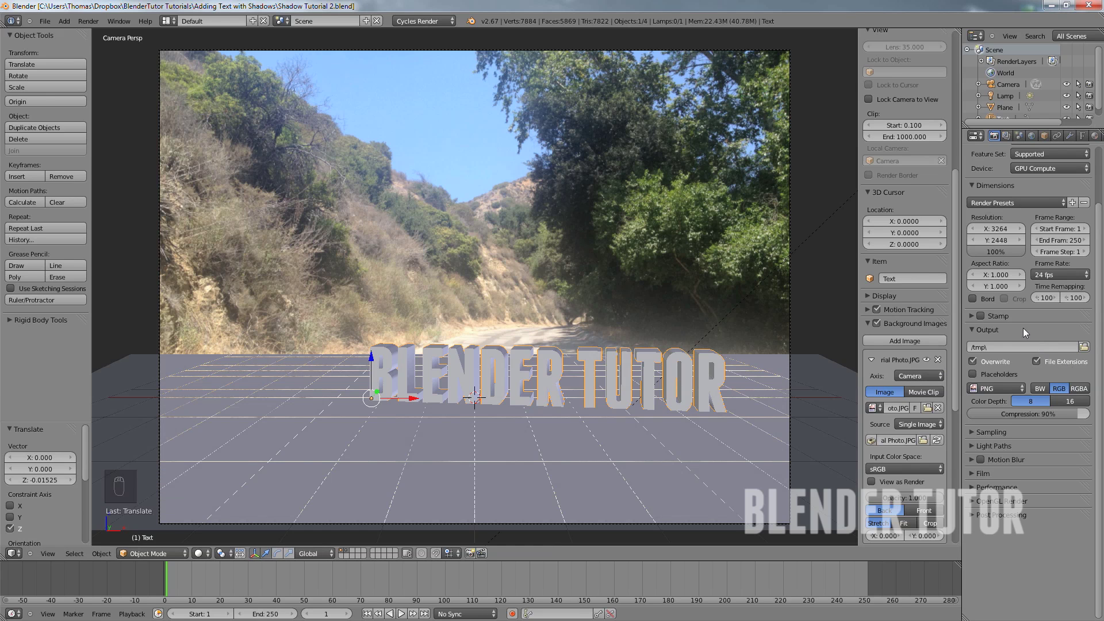
Set the PNG output to RGBA and start a render of the scene
{"action": "left_click", "coordinate": [1079, 389]}
{"action": "scroll", "coordinate": [1049, 311], "scroll_direction": "up", "scroll_amount": 3}
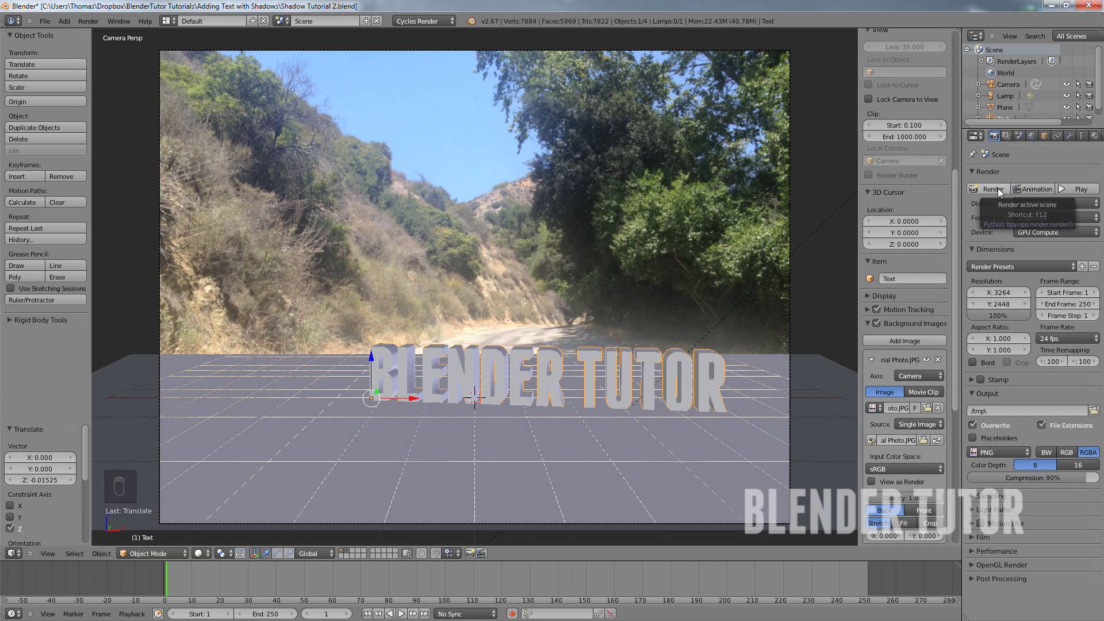
{"action": "left_click", "coordinate": [993, 189]}
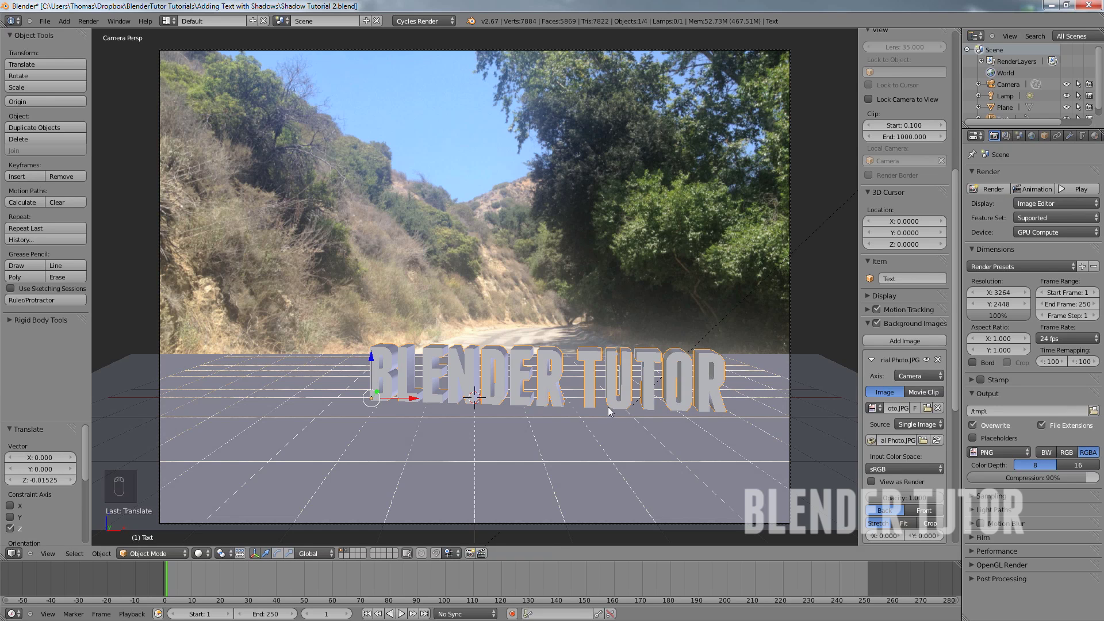
Set the render tile size to 256 in both X and Y in the performance settings
{"action": "left_click", "coordinate": [970, 552]}
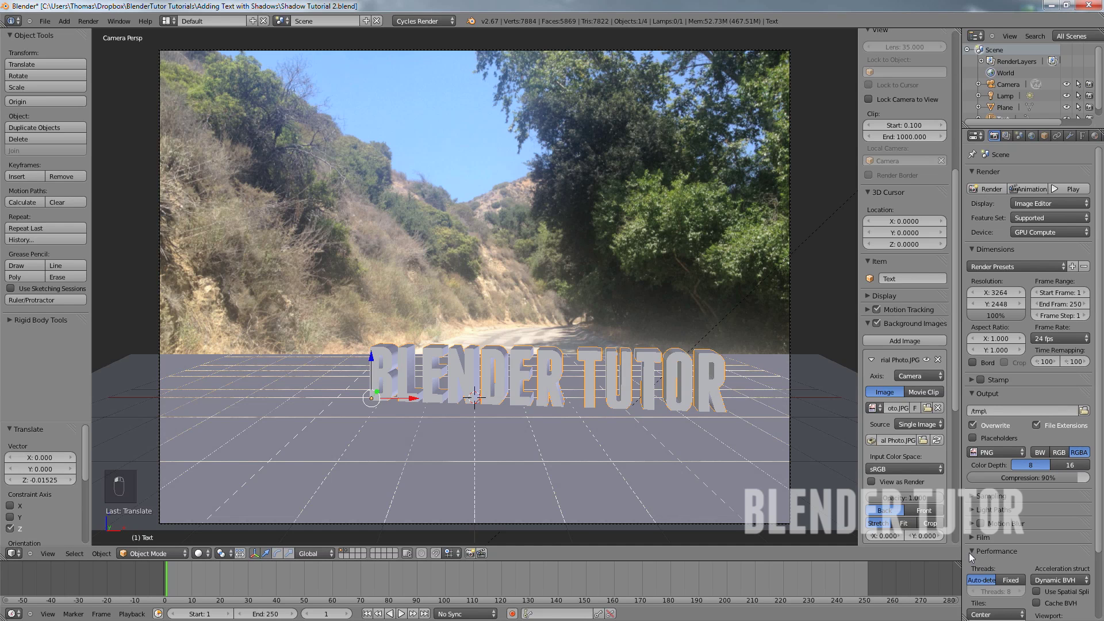
{"action": "left_click", "coordinate": [969, 551]}
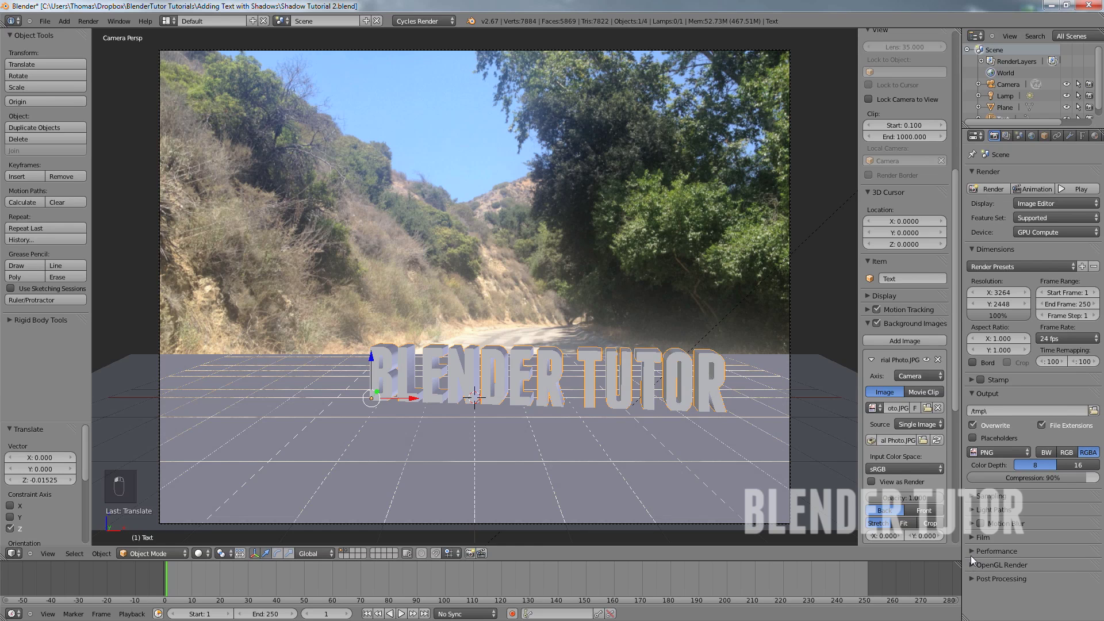
{"action": "left_click", "coordinate": [970, 552]}
{"action": "scroll", "coordinate": [974, 553], "scroll_direction": "down", "scroll_amount": 3}
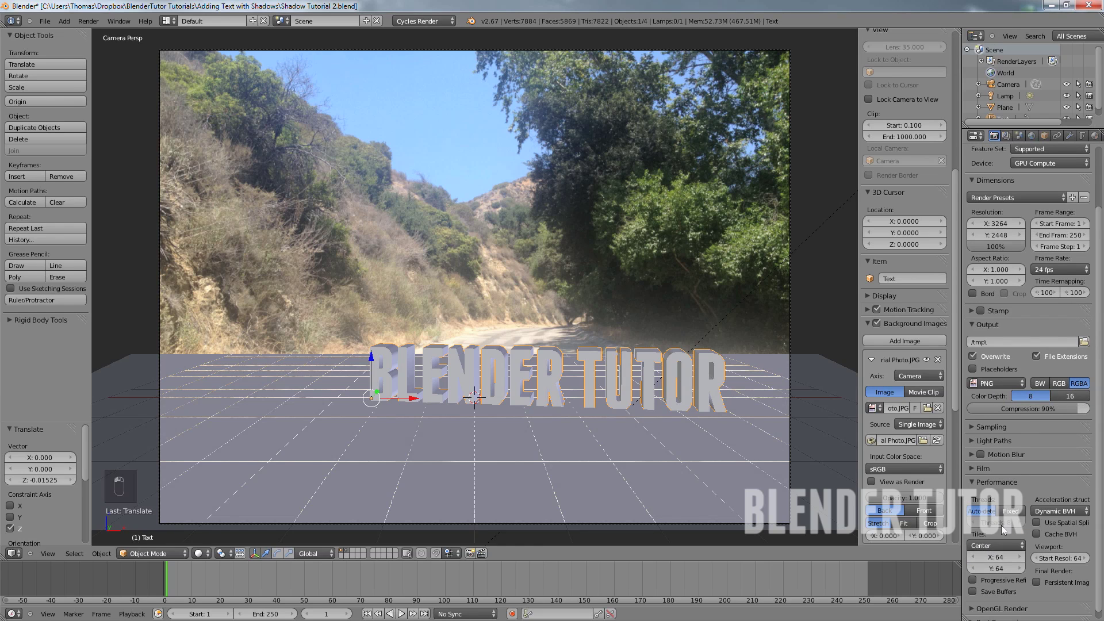
{"action": "left_click", "coordinate": [998, 557]}
{"action": "type", "text": "256"}
{"action": "left_click", "coordinate": [992, 568]}
{"action": "type", "text": "25"}
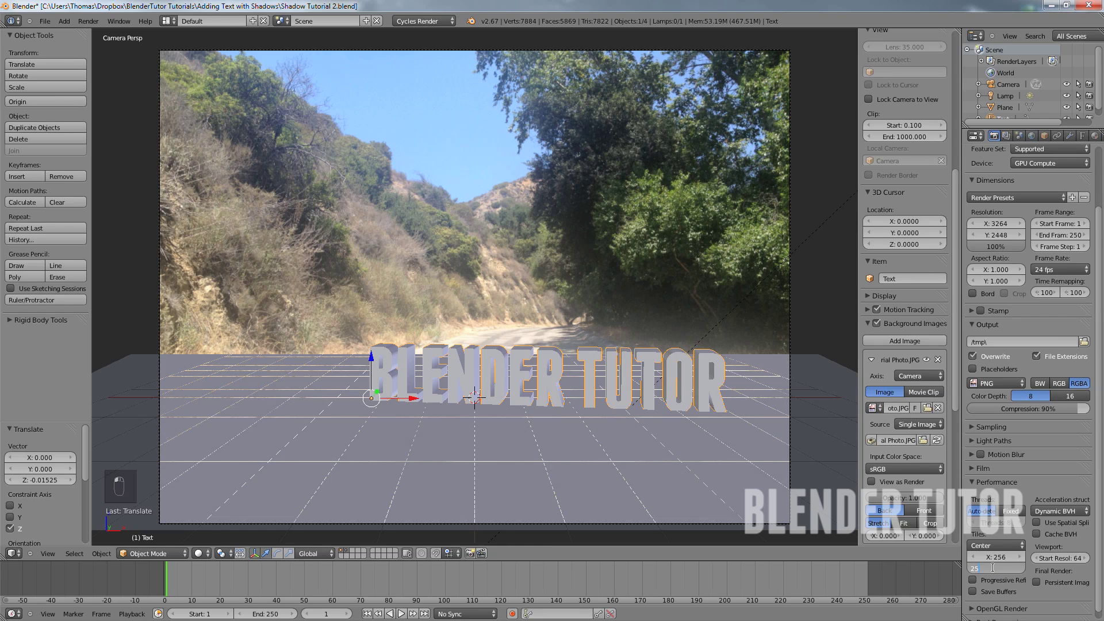
{"action": "left_click", "coordinate": [973, 481]}
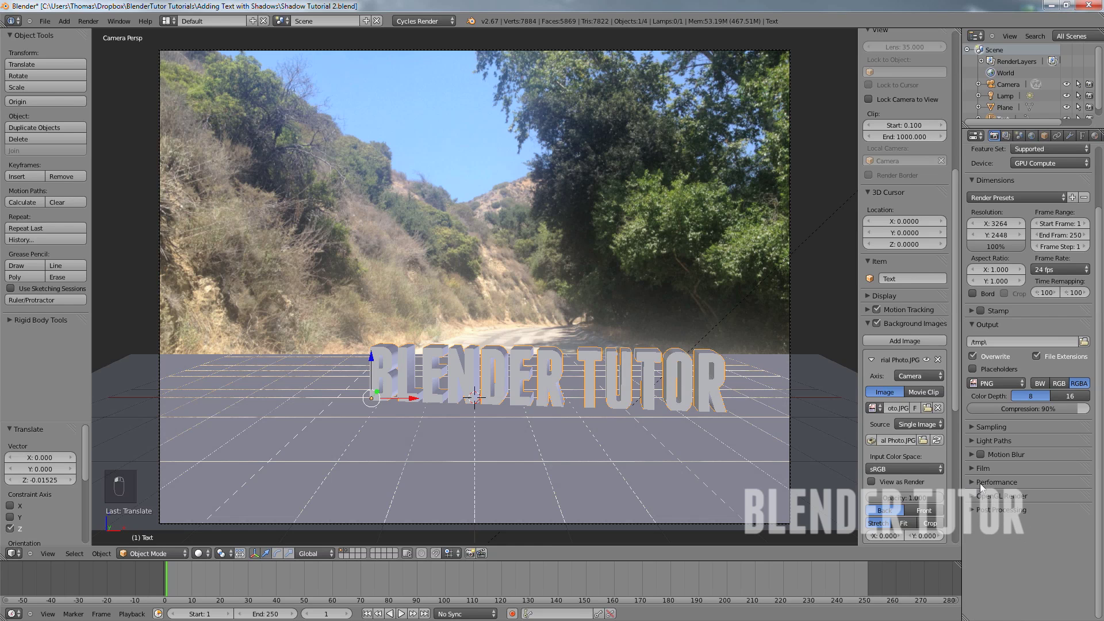
{"action": "scroll", "coordinate": [980, 506], "scroll_direction": "up", "scroll_amount": 3}
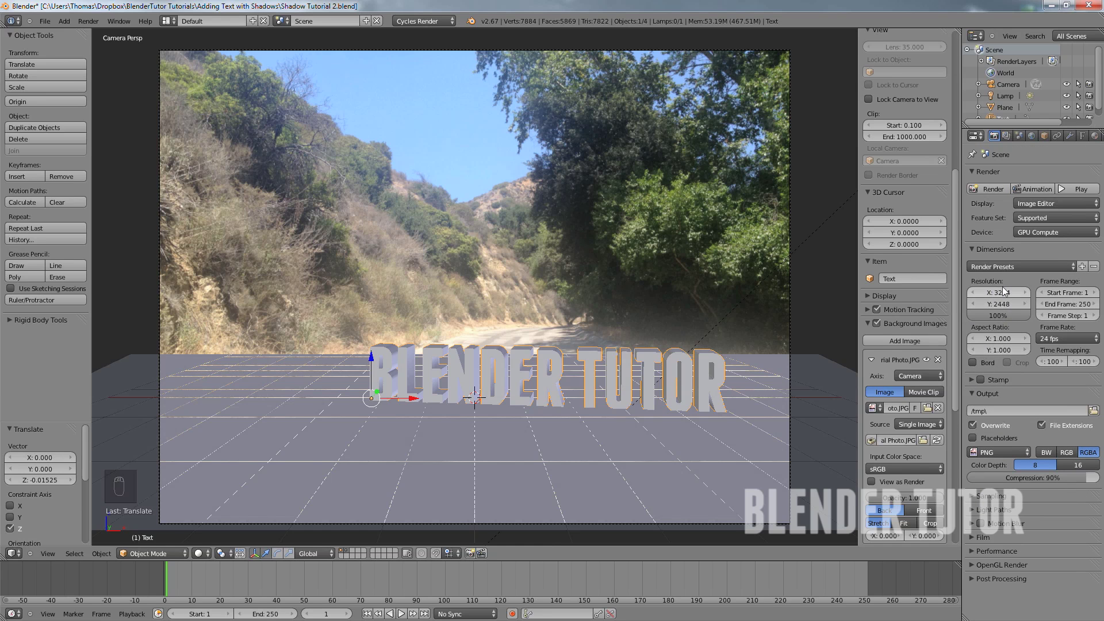
Save the file, render the scene, and view the rendered Text layer
{"action": "left_click", "coordinate": [44, 21]}
{"action": "left_click", "coordinate": [82, 91]}
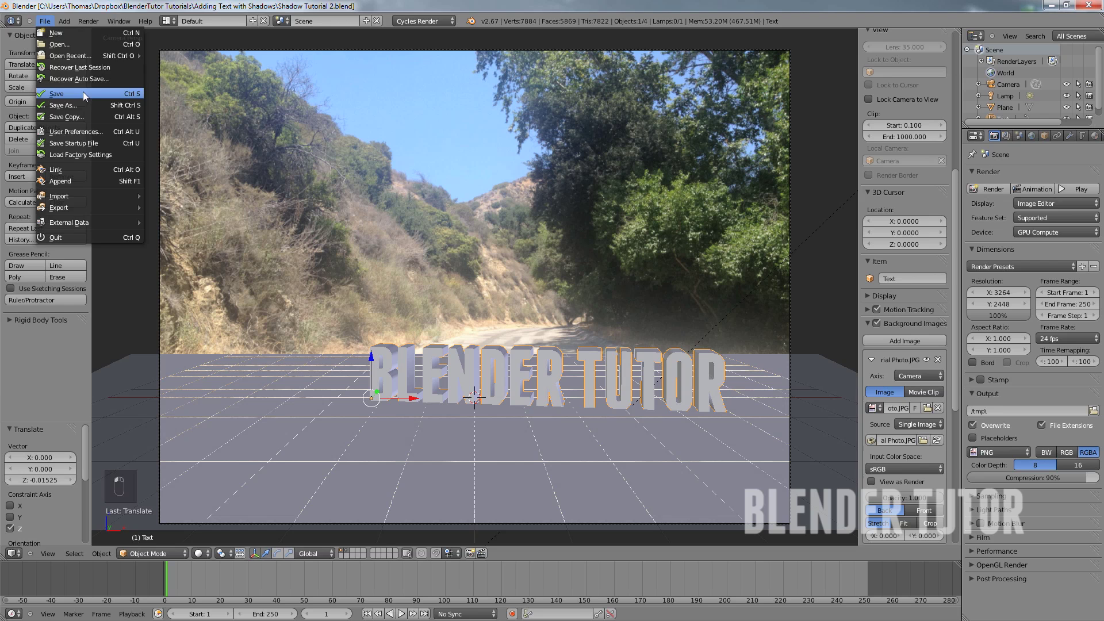
{"action": "left_click", "coordinate": [993, 189]}
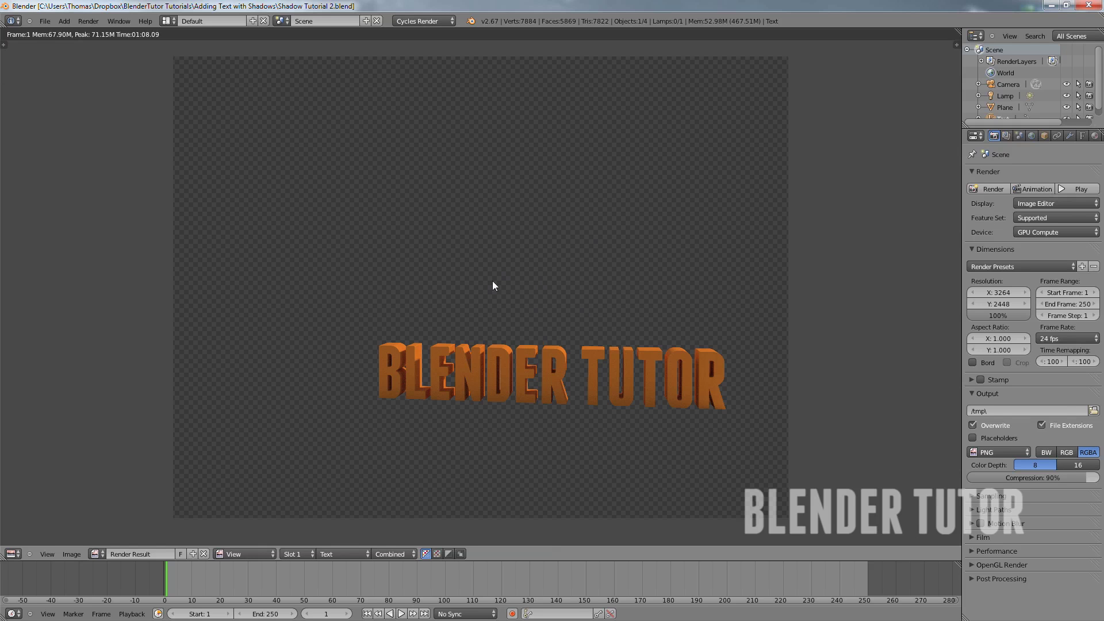
{"action": "mouse_move", "coordinate": [548, 303]}
{"action": "middle_mouse_down"}
{"action": "mouse_move", "coordinate": [525, 298]}
{"action": "mouse_move", "coordinate": [550, 318]}
{"action": "middle_mouse_up"}
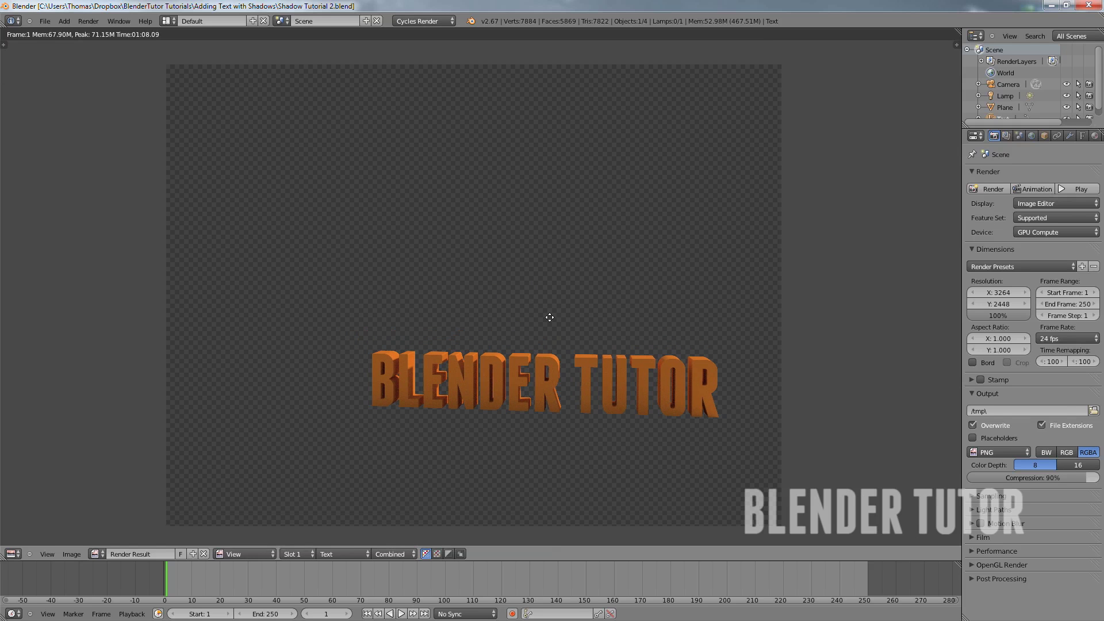
Switch to the Compositing screen layout and enable compositing nodes with the backdrop
{"action": "left_click", "coordinate": [169, 21]}
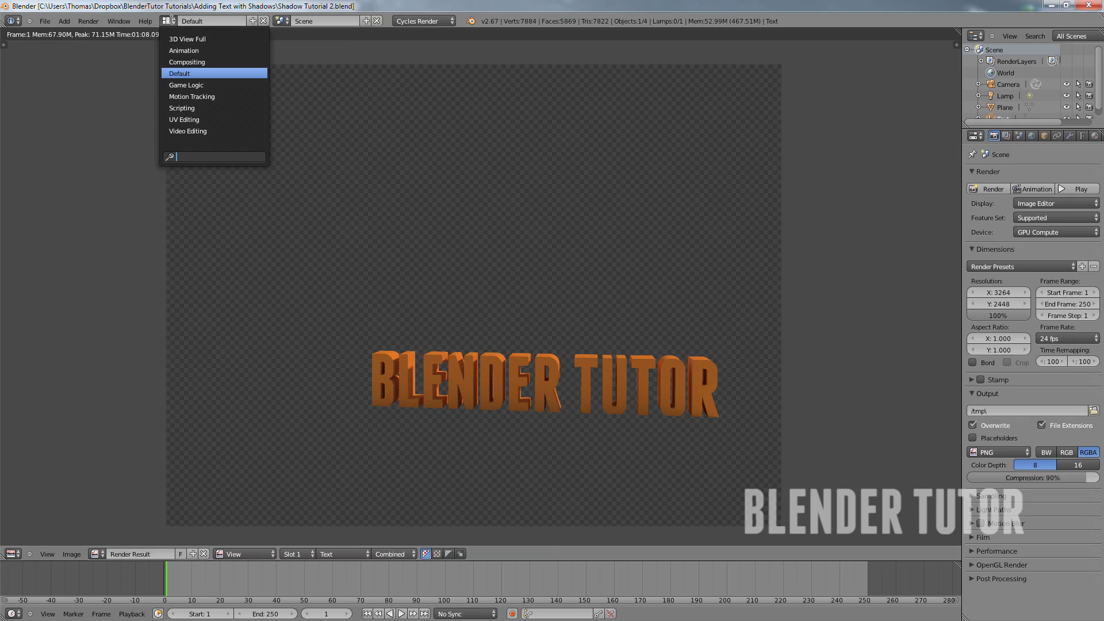
{"action": "left_click", "coordinate": [195, 64]}
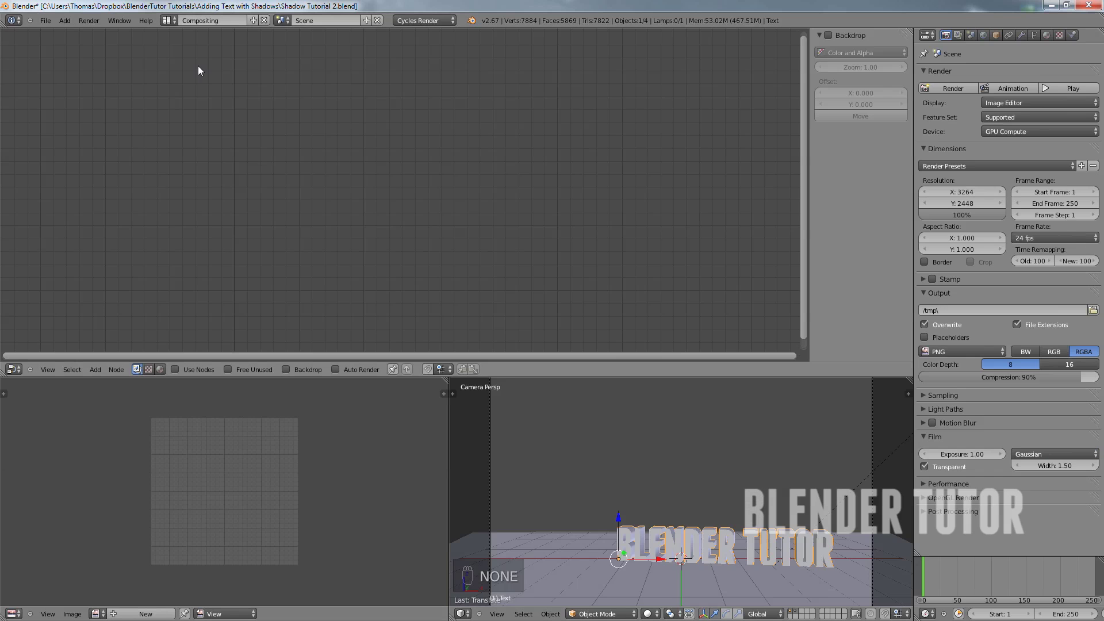
{"action": "left_click", "coordinate": [174, 368]}
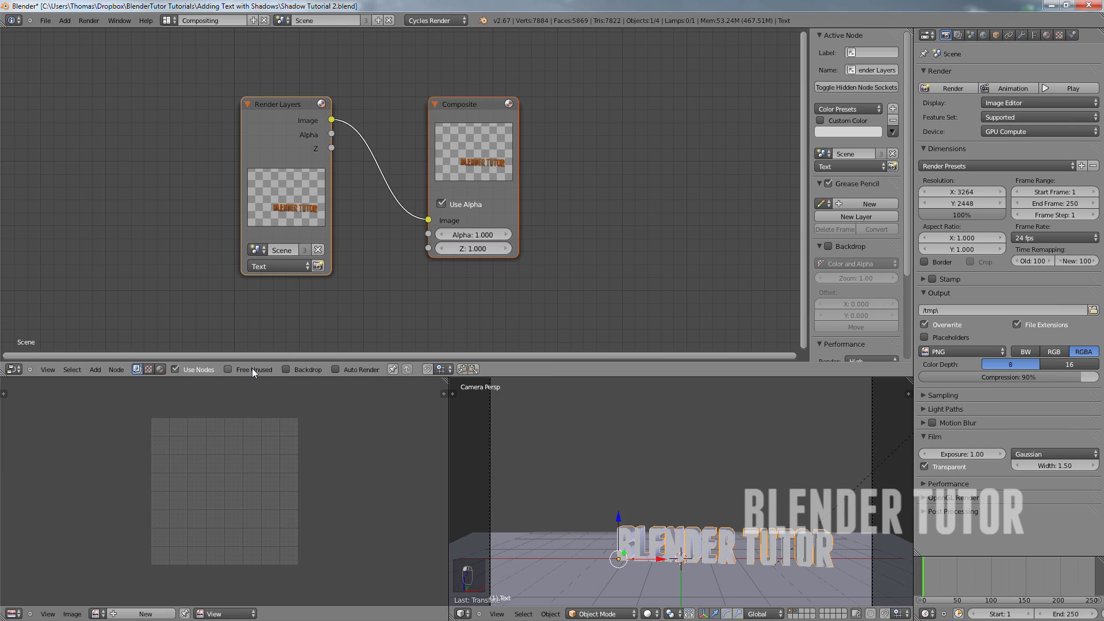
{"action": "left_click", "coordinate": [285, 369]}
Spread the Render Layers and Composite nodes to opposite ends of the node editor
{"action": "left_click_drag", "start_coordinate": [251, 99], "coordinate": [49, 38]}
{"action": "scroll", "coordinate": [403, 106], "scroll_direction": "down", "scroll_amount": 1}
{"action": "left_click_drag", "start_coordinate": [467, 115], "coordinate": [743, 60]}
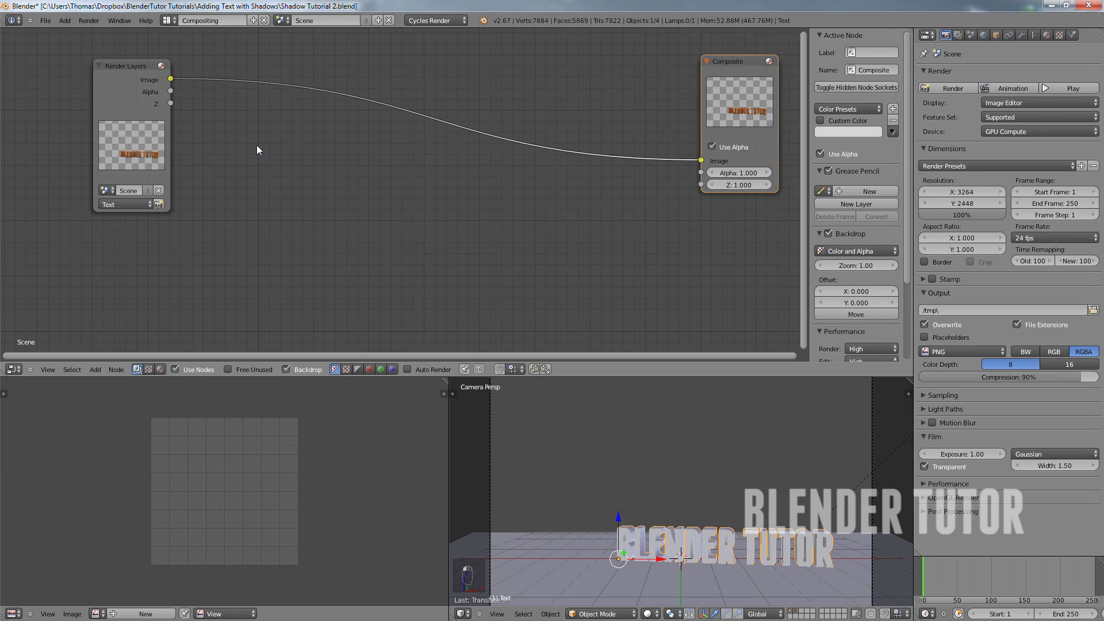
{"action": "left_click_drag", "start_coordinate": [119, 61], "coordinate": [92, 50]}
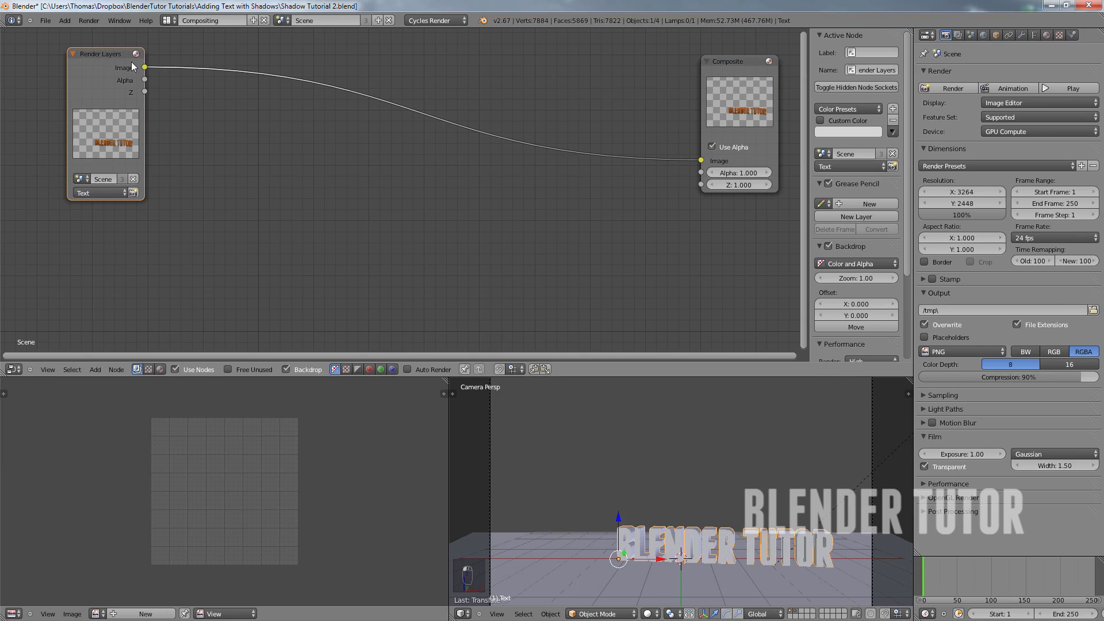
Duplicate the Render Layers node, place the copy below the original, and set its render layer to Shadow
{"action": "key", "text": "shift+d"}
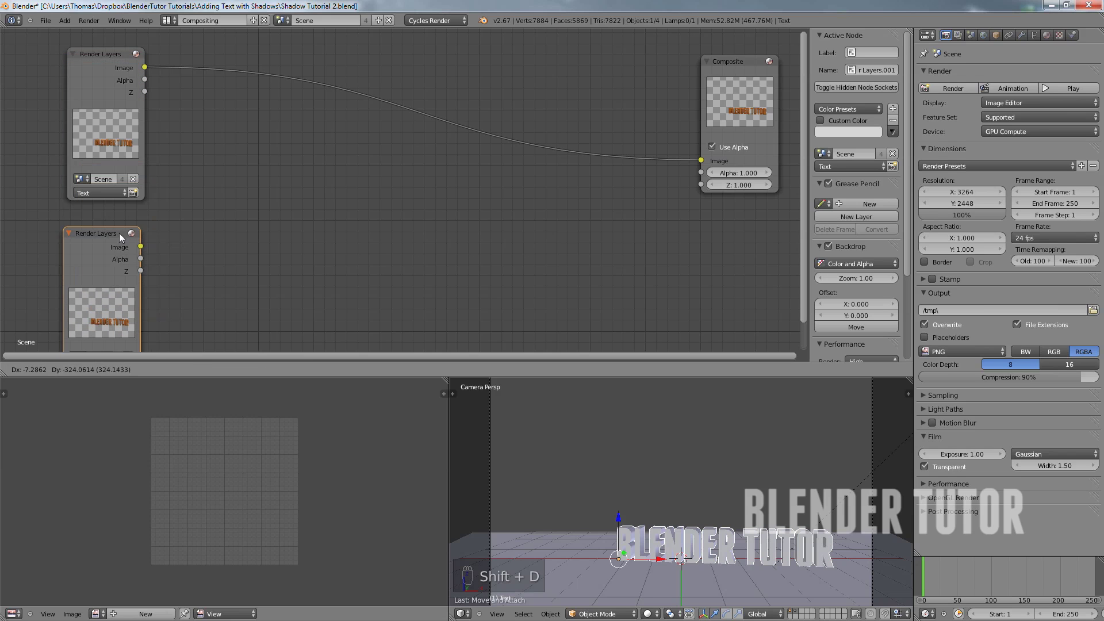
{"action": "left_click", "coordinate": [118, 219]}
{"action": "middle_click_drag", "start_coordinate": [172, 322], "coordinate": [88, 255]}
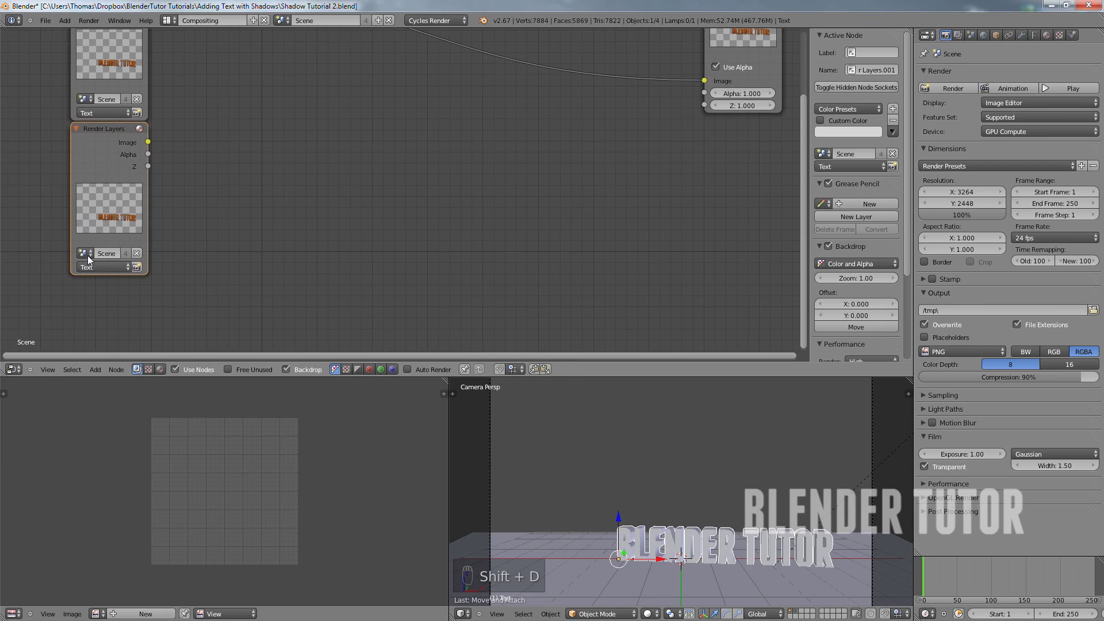
{"action": "left_click", "coordinate": [95, 265]}
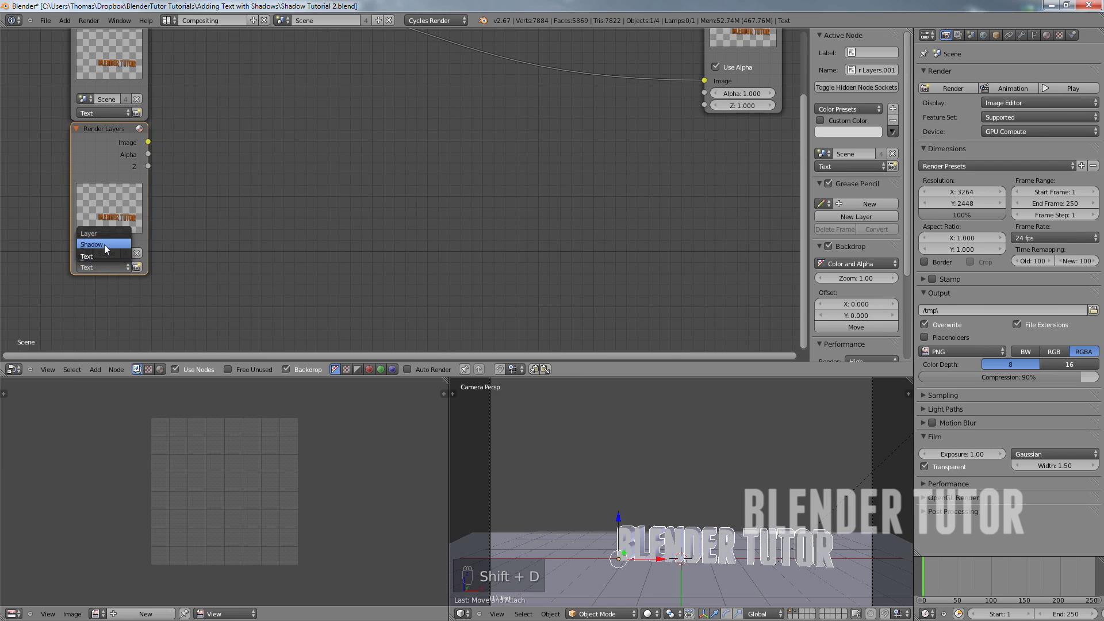
{"action": "left_click", "coordinate": [104, 244]}
Add an Image input node below the Shadow Render Layers node and load Shadow Tutorial Photo.JPG into it
{"action": "middle_click_drag", "start_coordinate": [268, 157], "coordinate": [303, 67]}
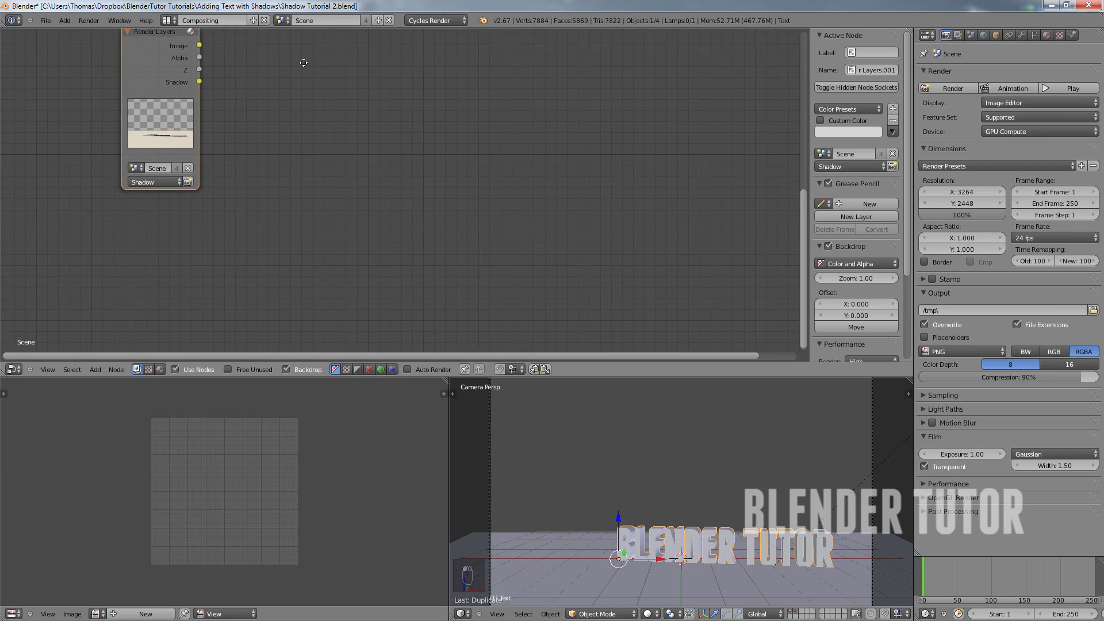
{"action": "key", "text": "shift+a"}
{"action": "mouse_move", "coordinate": [153, 301]}
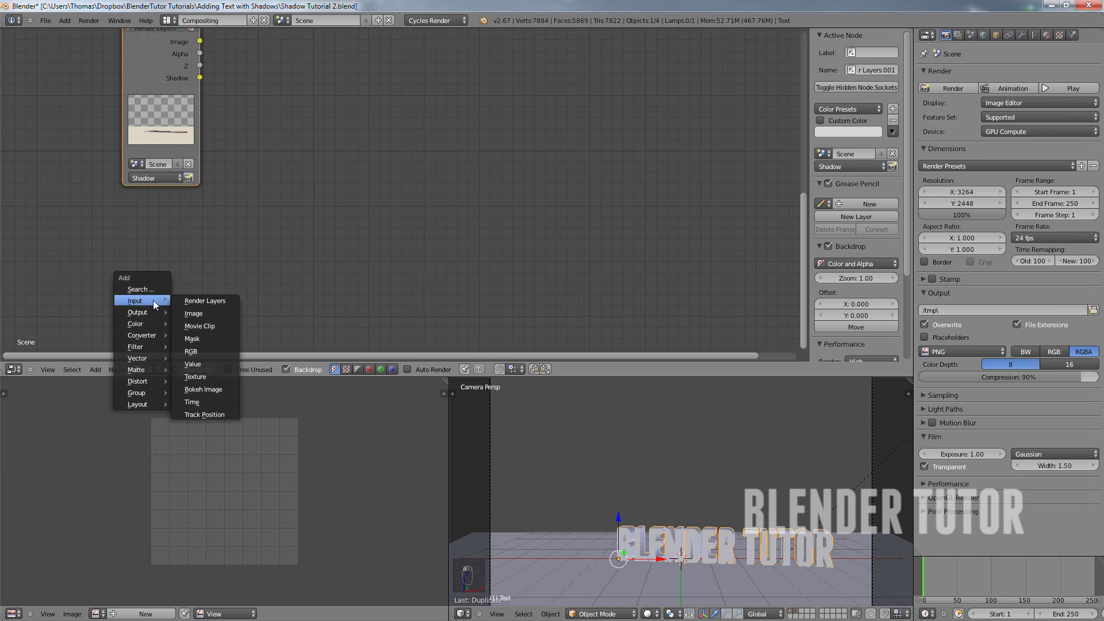
{"action": "left_click", "coordinate": [203, 308]}
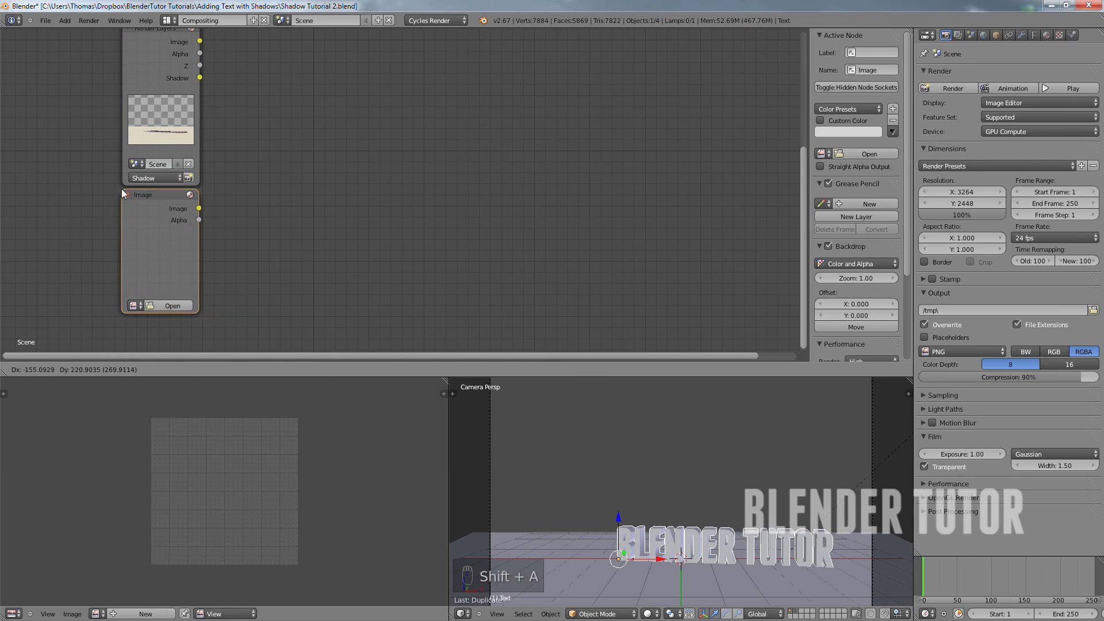
{"action": "left_click", "coordinate": [122, 189]}
{"action": "left_click", "coordinate": [140, 305]}
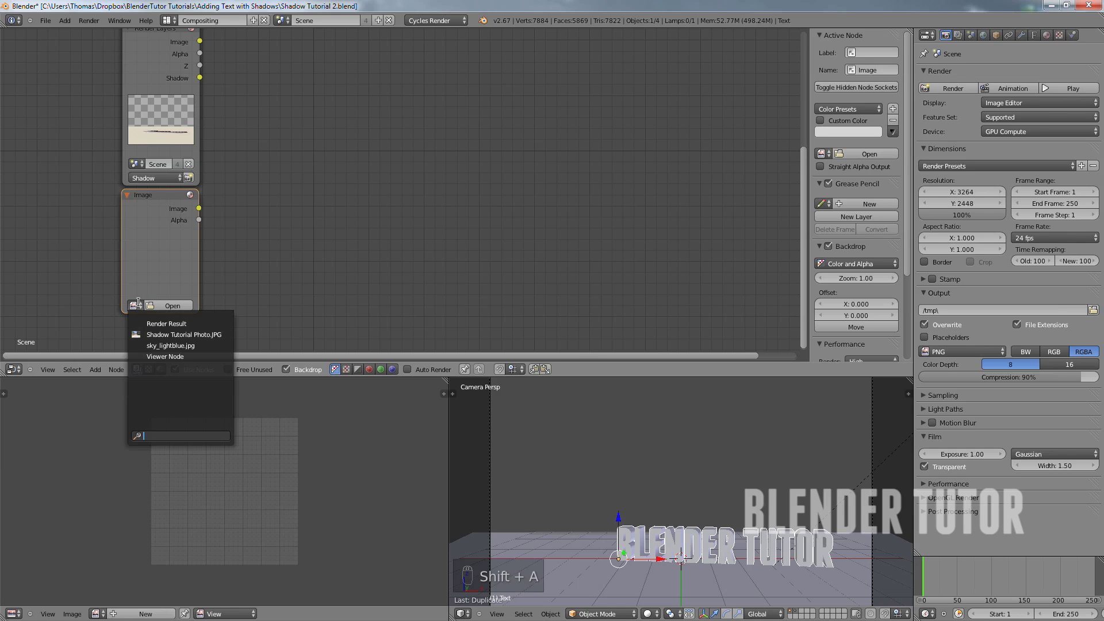
{"action": "left_click", "coordinate": [179, 332]}
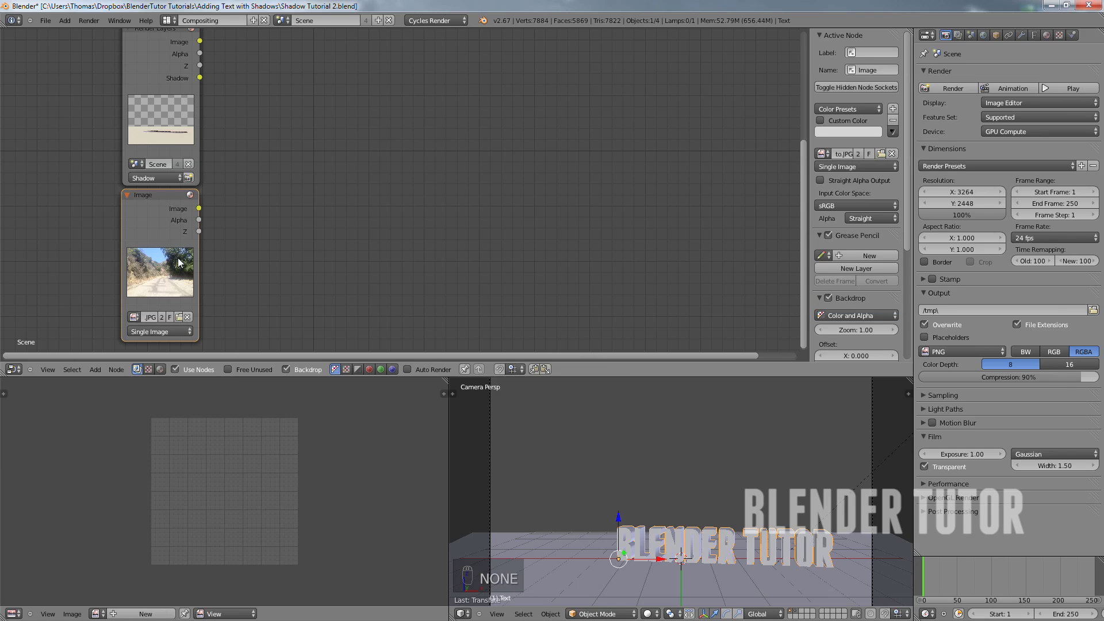
Add a Viewer output node below the Composite node
{"action": "scroll", "coordinate": [330, 146], "scroll_direction": "down", "scroll_amount": 2}
{"action": "middle_click_drag", "start_coordinate": [330, 146], "coordinate": [218, 213]}
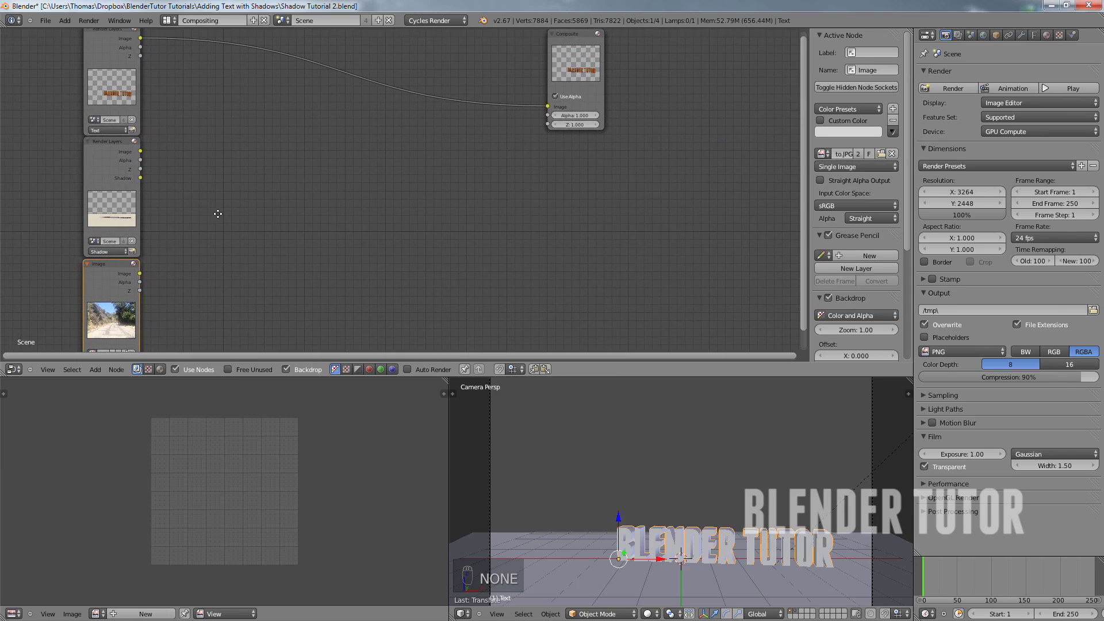
{"action": "scroll", "coordinate": [240, 215], "scroll_direction": "down", "scroll_amount": 1}
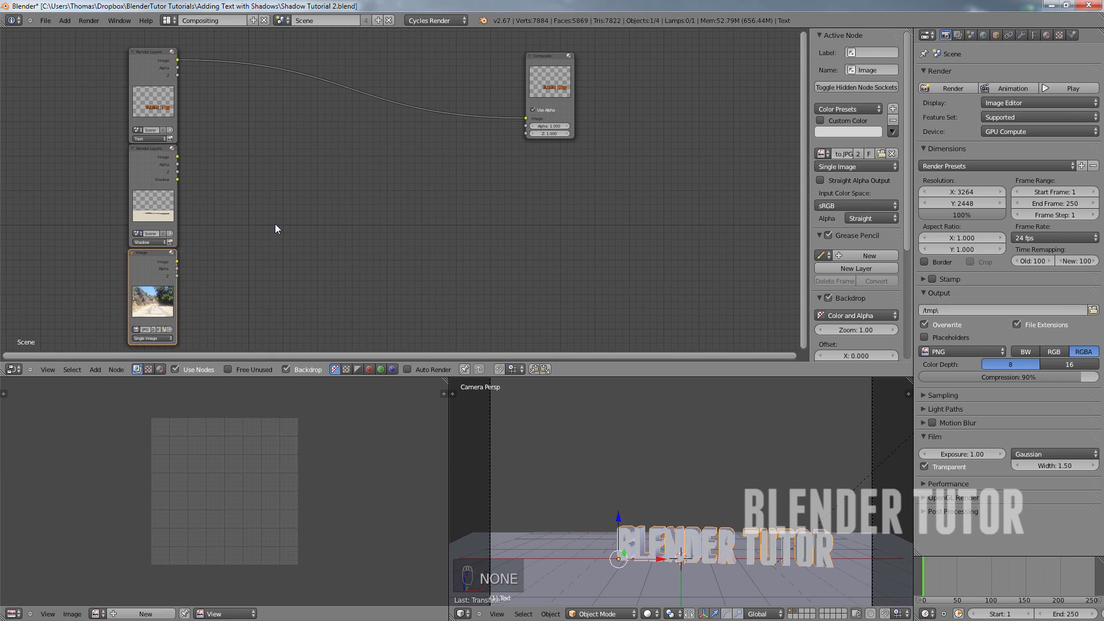
{"action": "key", "text": "shift+a"}
{"action": "mouse_move", "coordinate": [477, 215]}
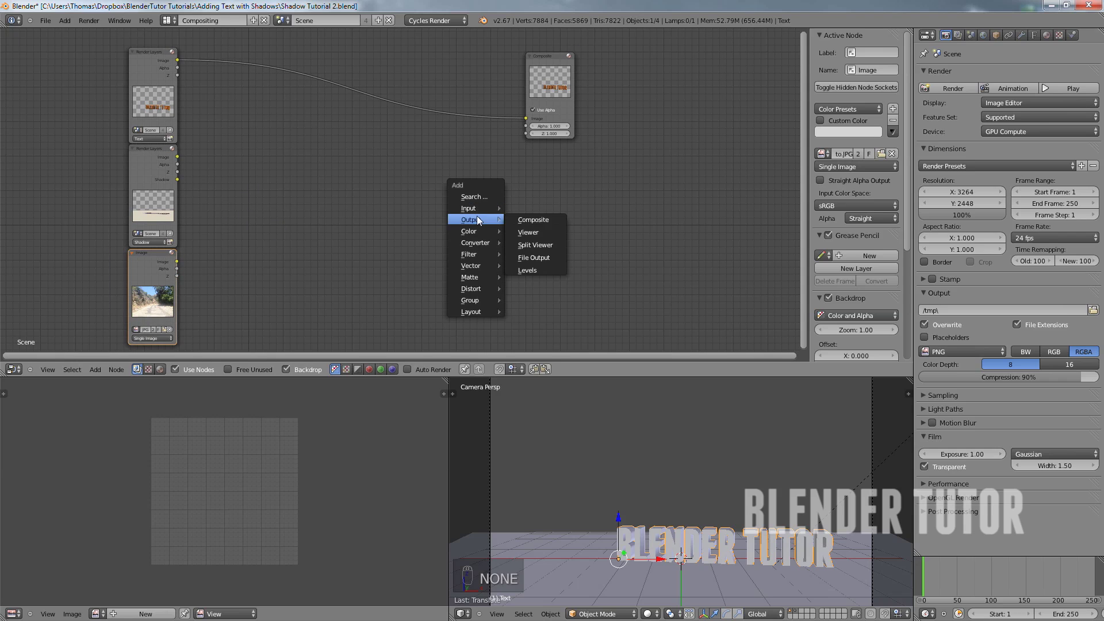
{"action": "left_click", "coordinate": [526, 229]}
{"action": "left_click", "coordinate": [612, 191]}
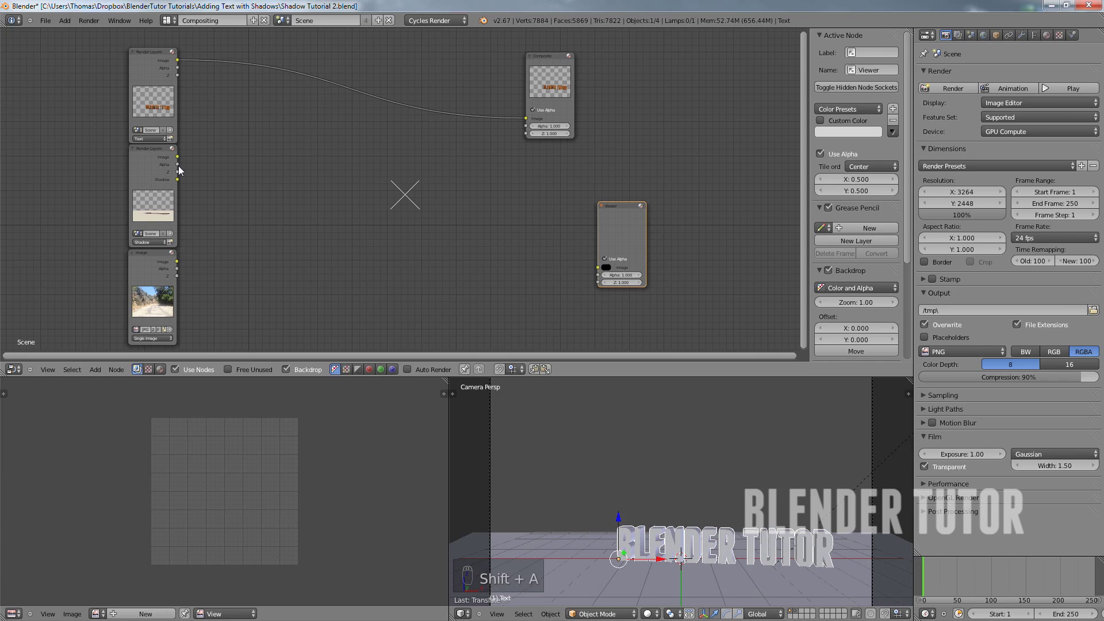
Link the Shadow layer's Image output to the Viewer and display Viewer Node in the image editor
{"action": "left_click_drag", "start_coordinate": [177, 156], "coordinate": [598, 267]}
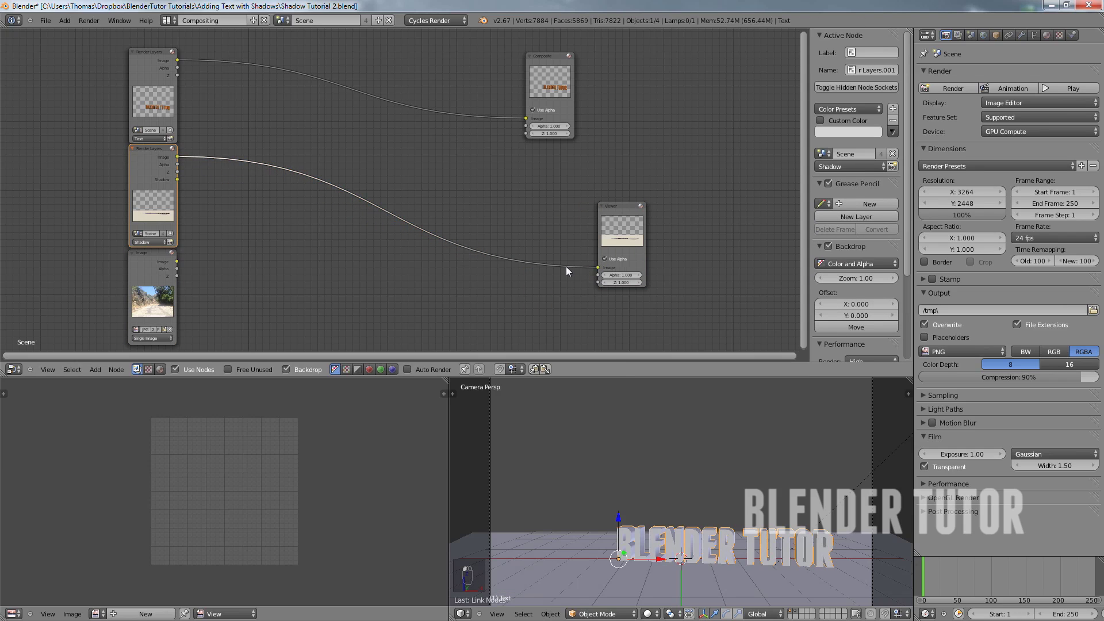
{"action": "left_click", "coordinate": [97, 613]}
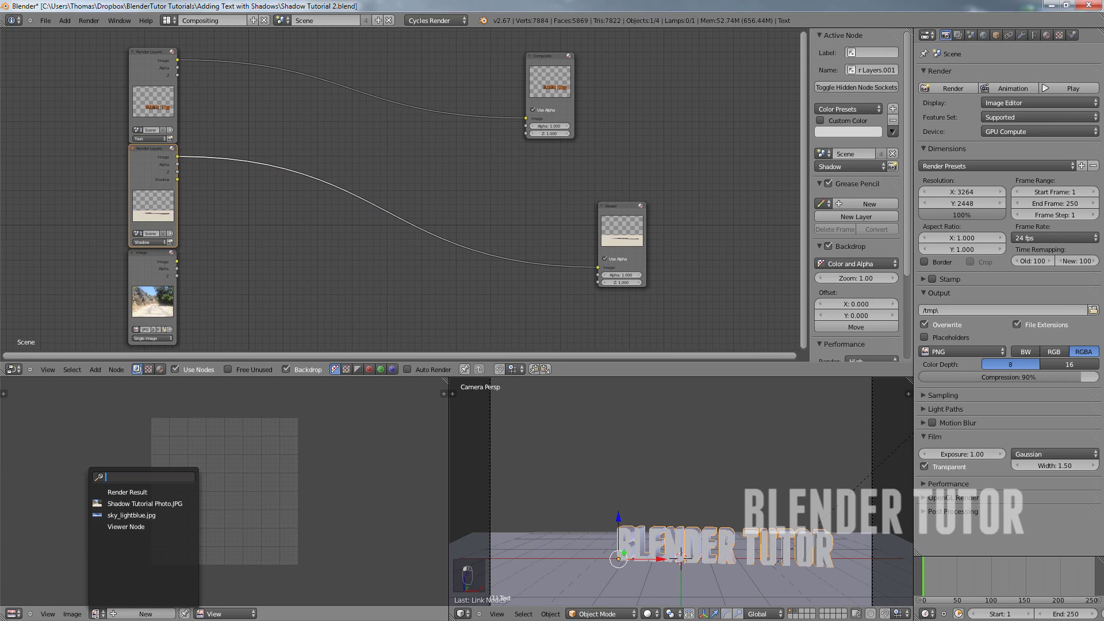
{"action": "left_click", "coordinate": [127, 528]}
{"action": "scroll", "coordinate": [486, 285], "scroll_direction": "up", "scroll_amount": 2}
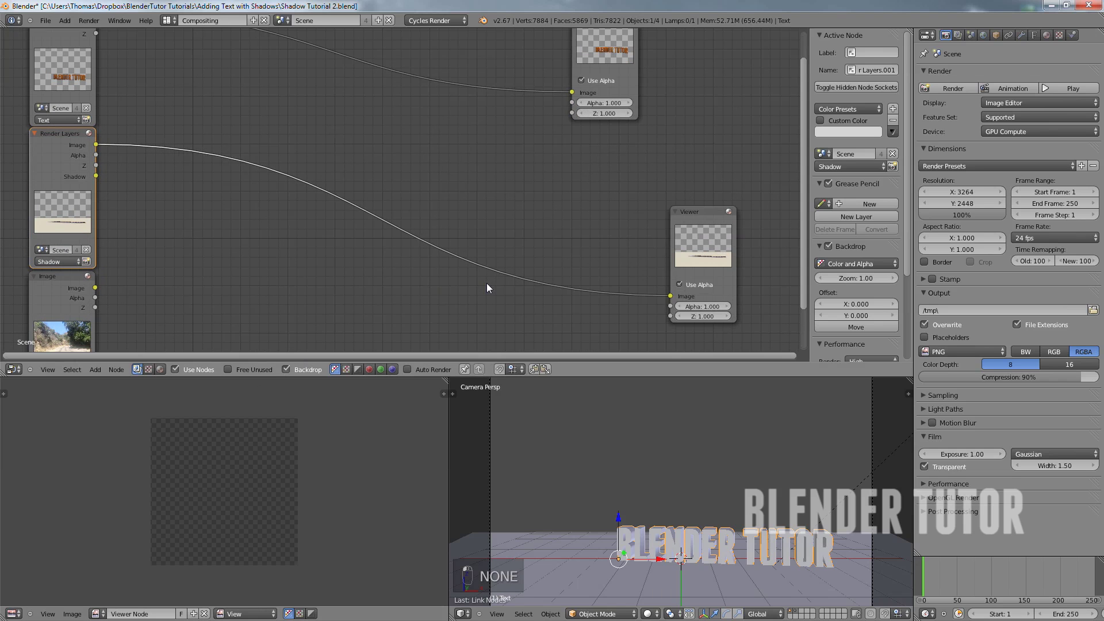
{"action": "scroll", "coordinate": [486, 284], "scroll_direction": "down", "scroll_amount": 1}
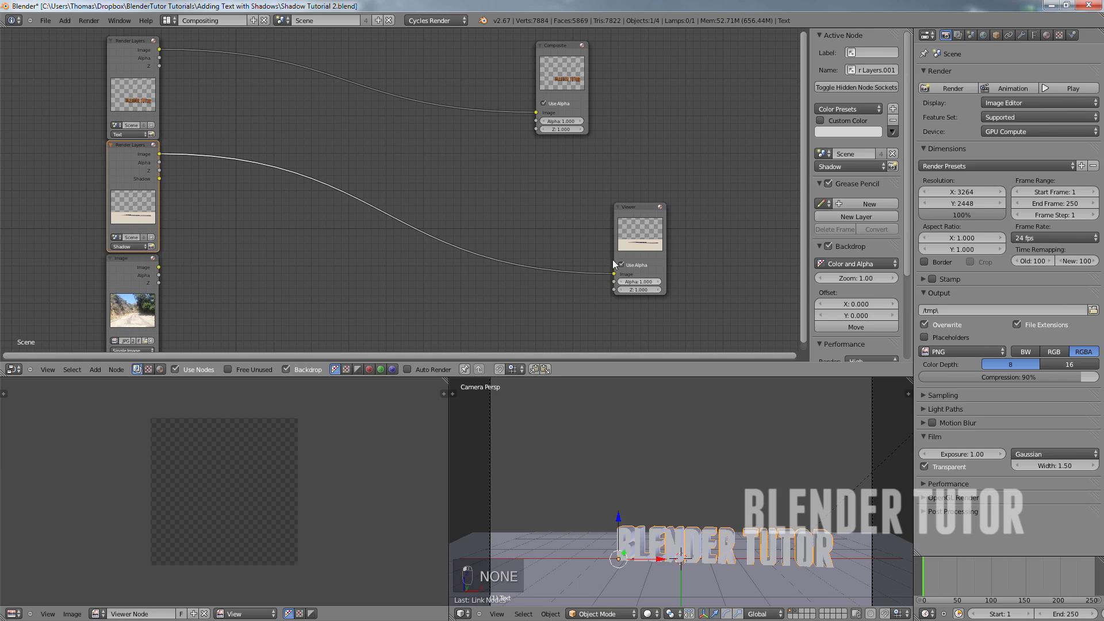
{"action": "scroll", "coordinate": [612, 262], "scroll_direction": "up", "scroll_amount": 2}
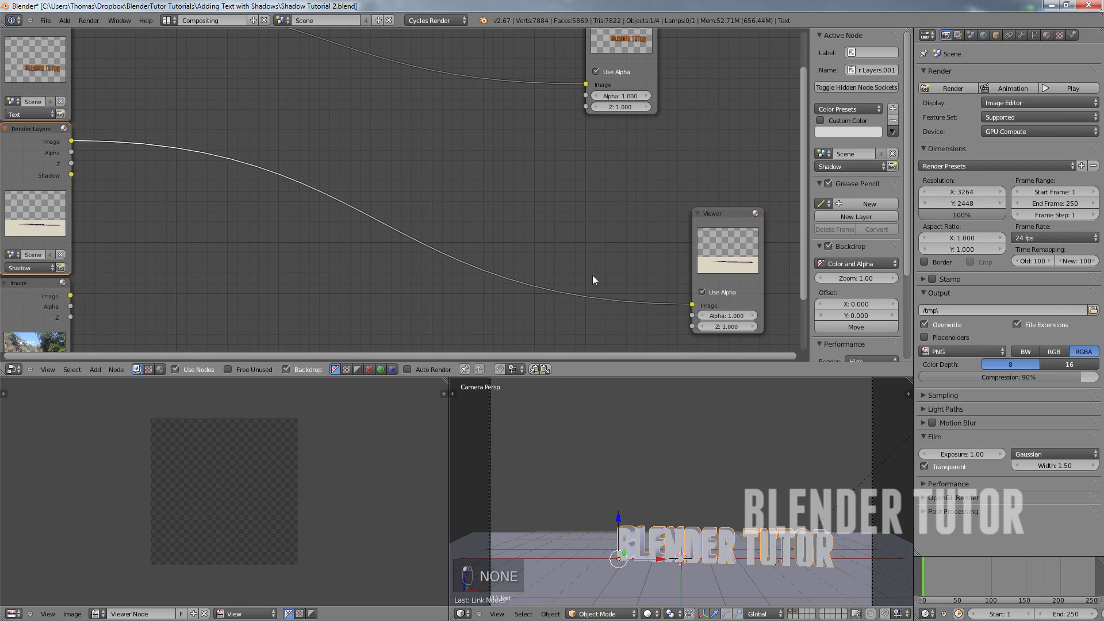
{"action": "scroll", "coordinate": [292, 290], "scroll_direction": "down", "scroll_amount": 1}
{"action": "scroll", "coordinate": [284, 265], "scroll_direction": "down", "scroll_amount": 1}
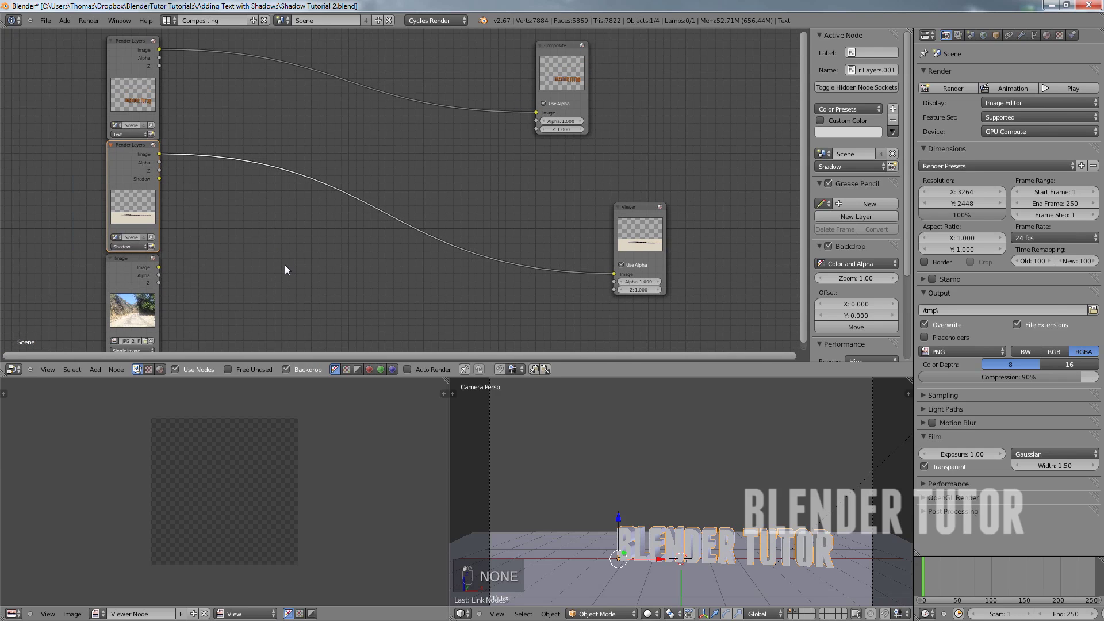
{"action": "scroll", "coordinate": [285, 265], "scroll_direction": "up", "scroll_amount": 2}
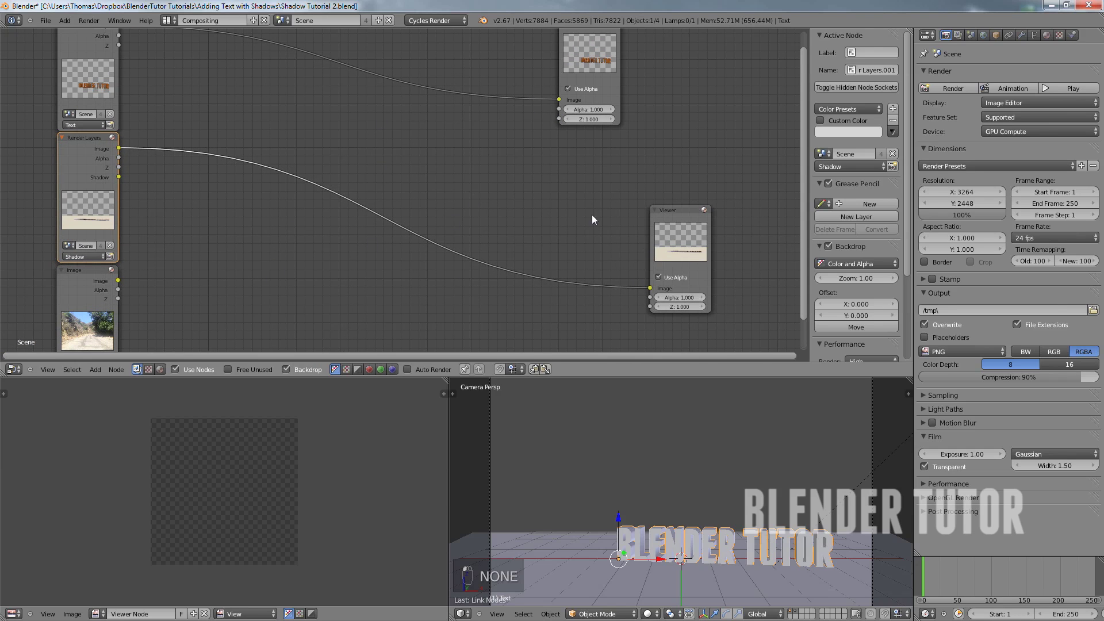
{"action": "scroll", "coordinate": [301, 257], "scroll_direction": "down", "scroll_amount": 1}
{"action": "middle_click_drag", "start_coordinate": [291, 247], "coordinate": [285, 231]}
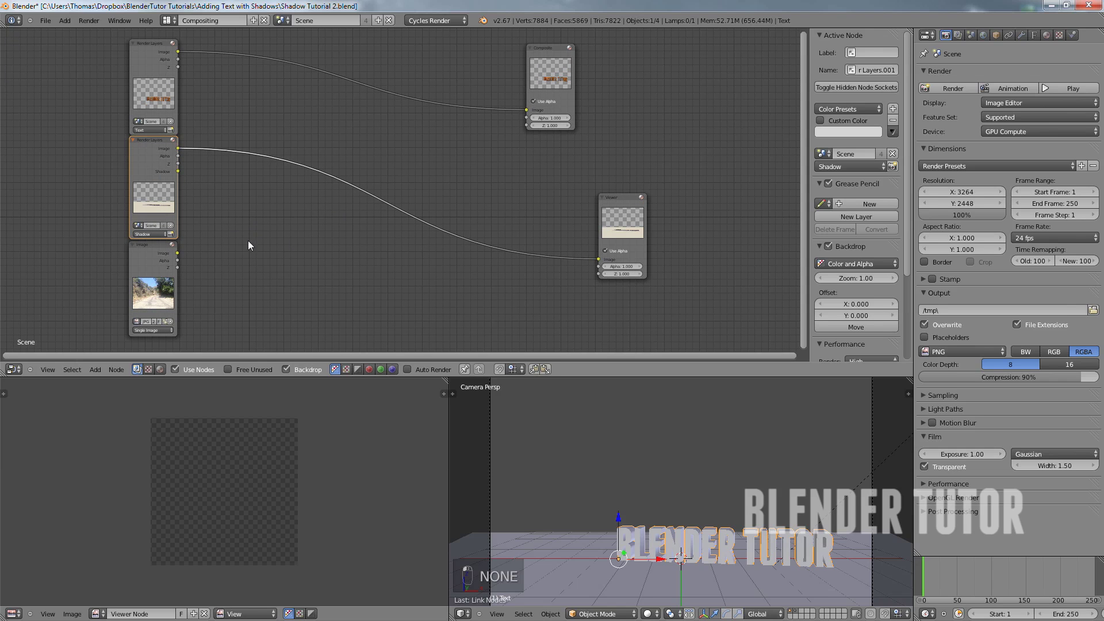
Feed the Viewer from the Shadow layer's Shadow output instead, and move the Viewer farther away from the Render Layers nodes
{"action": "key", "text": "shift+a"}
{"action": "mouse_move", "coordinate": [240, 242]}
{"action": "left_click_drag", "start_coordinate": [256, 188], "coordinate": [599, 259]}
{"action": "left_click_drag", "start_coordinate": [613, 201], "coordinate": [694, 185]}
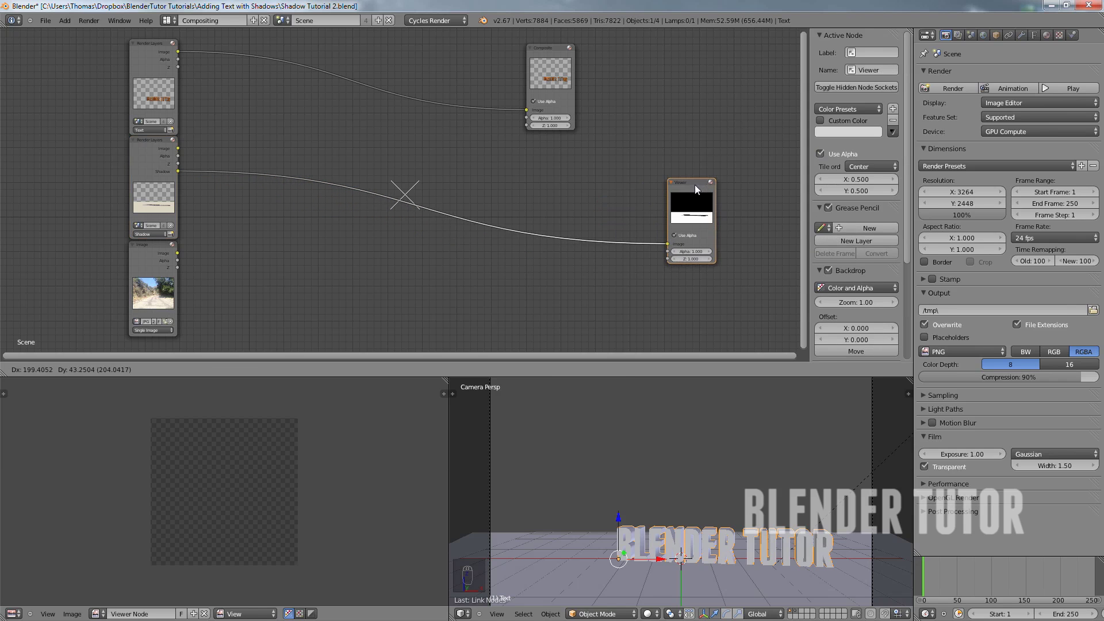
Add a Box Mask matte node and place it just beside the Shadow Render Layers node
{"action": "scroll", "coordinate": [686, 218], "scroll_direction": "up", "scroll_amount": 1}
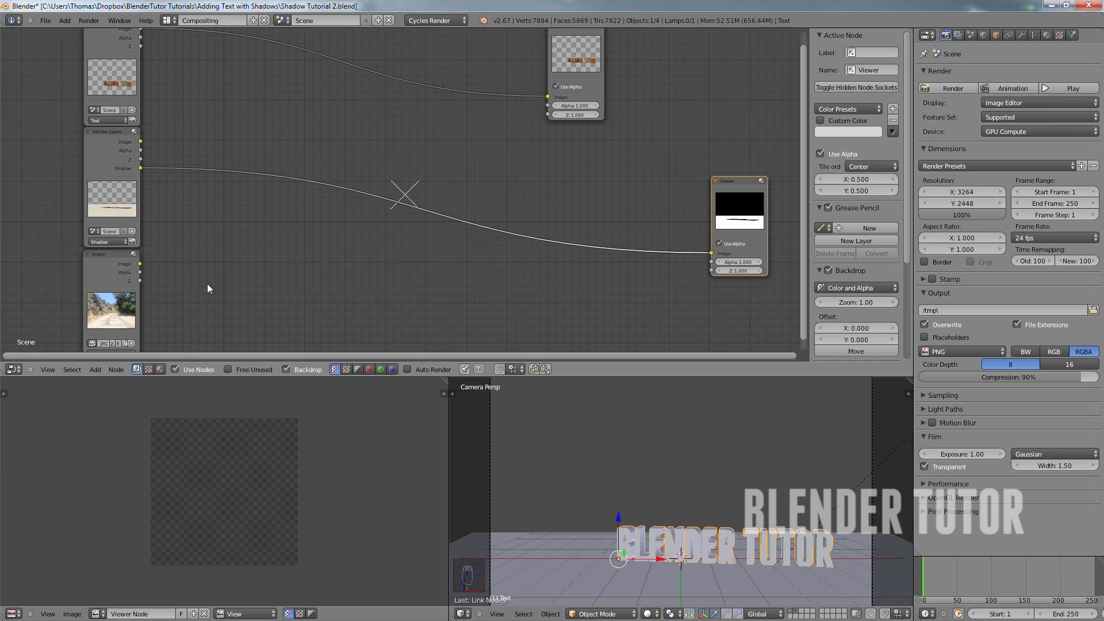
{"action": "key", "text": "shift+a"}
{"action": "mouse_move", "coordinate": [202, 282]}
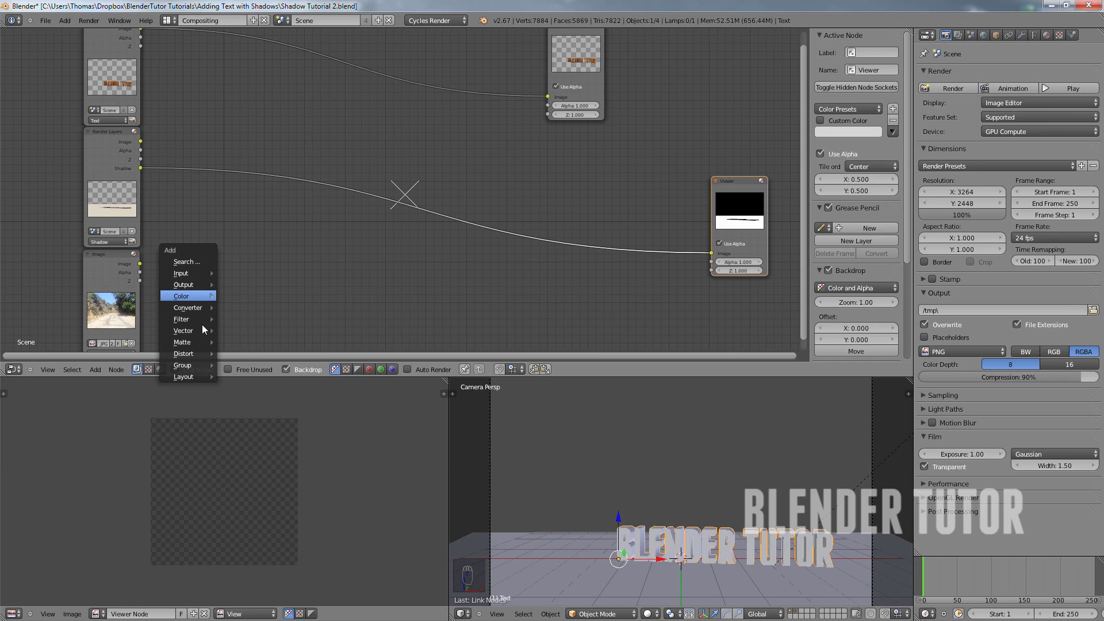
{"action": "mouse_move", "coordinate": [205, 340]}
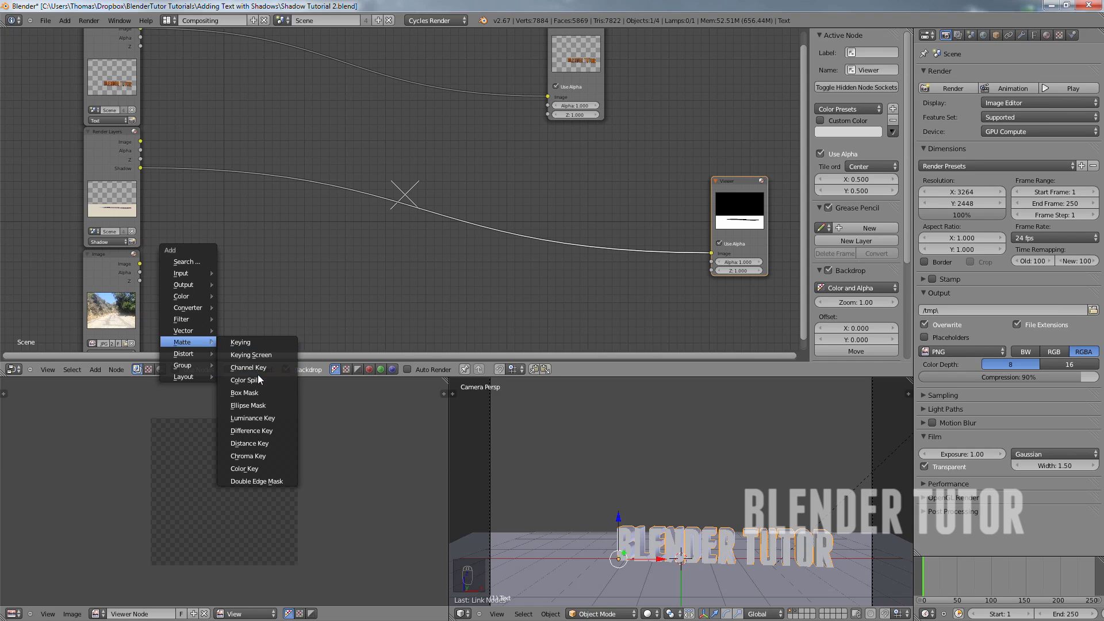
{"action": "left_click", "coordinate": [259, 392]}
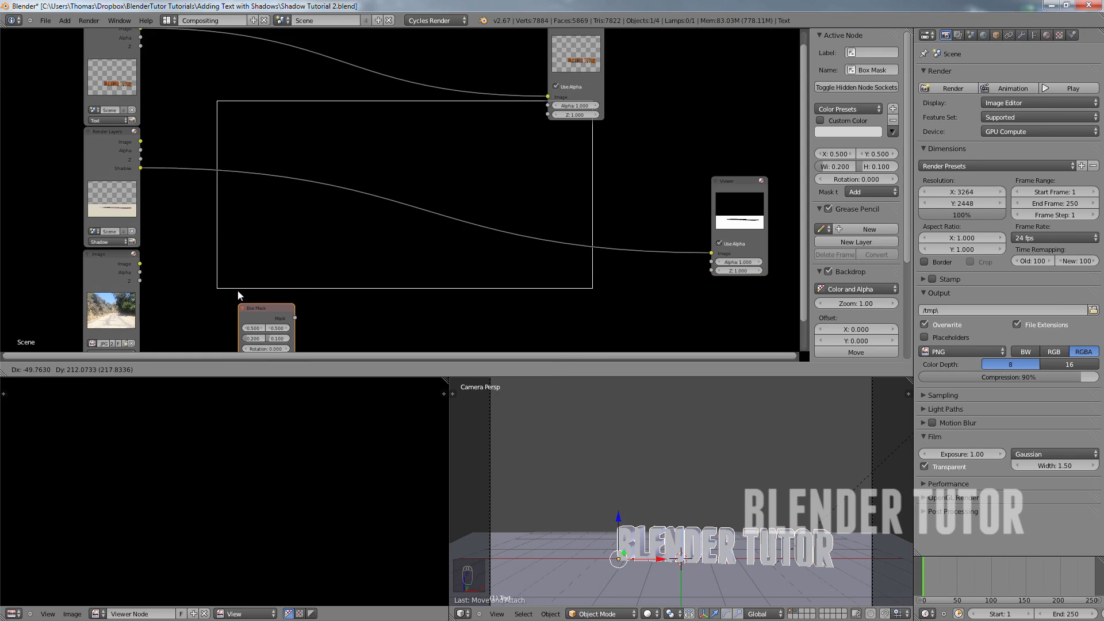
{"action": "left_click", "coordinate": [191, 198]}
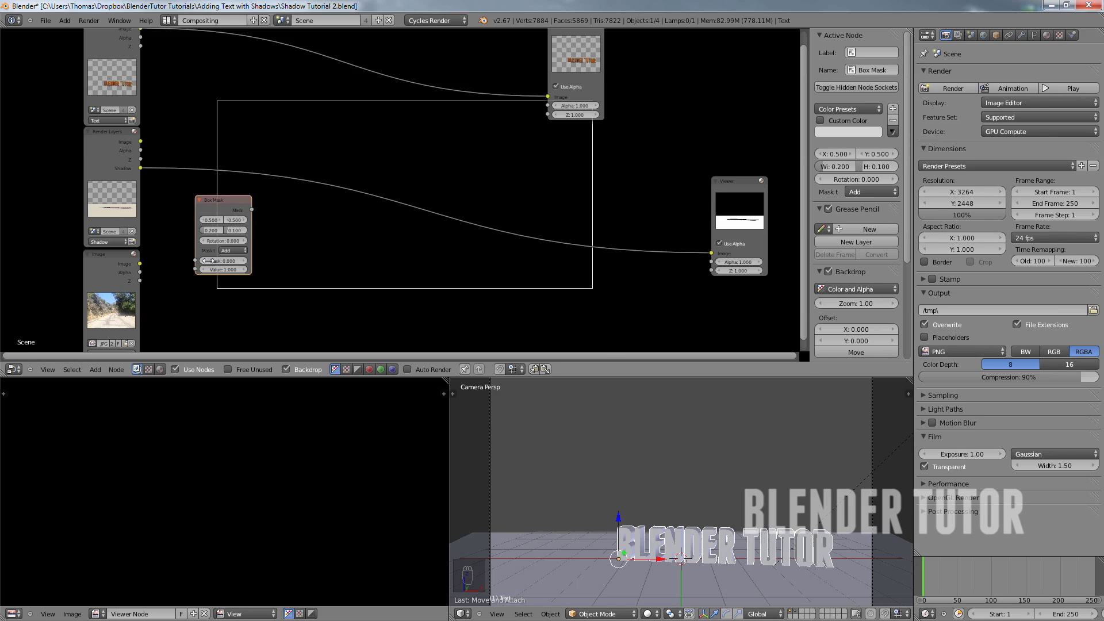
Examine the Shadow pass in the image editor, comparing the area above the ground plane with the text's shadow
{"action": "scroll", "coordinate": [241, 451], "scroll_direction": "down", "scroll_amount": 3}
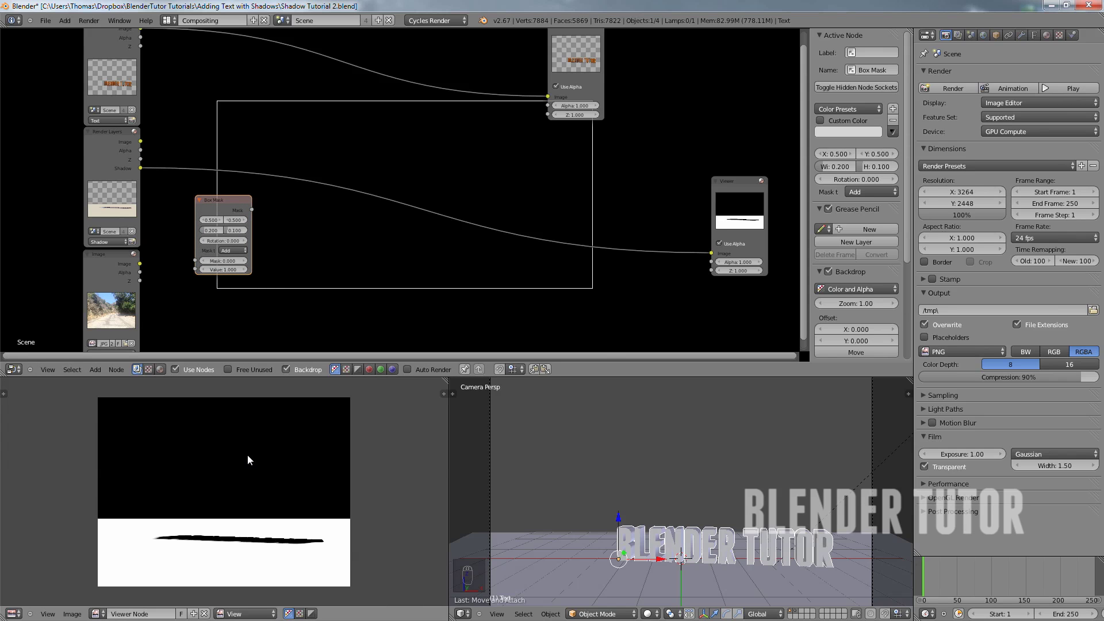
{"action": "middle_click_drag", "start_coordinate": [242, 470], "coordinate": [248, 443]}
{"action": "scroll", "coordinate": [239, 467], "scroll_direction": "up", "scroll_amount": 3}
{"action": "scroll", "coordinate": [253, 457], "scroll_direction": "down", "scroll_amount": 2}
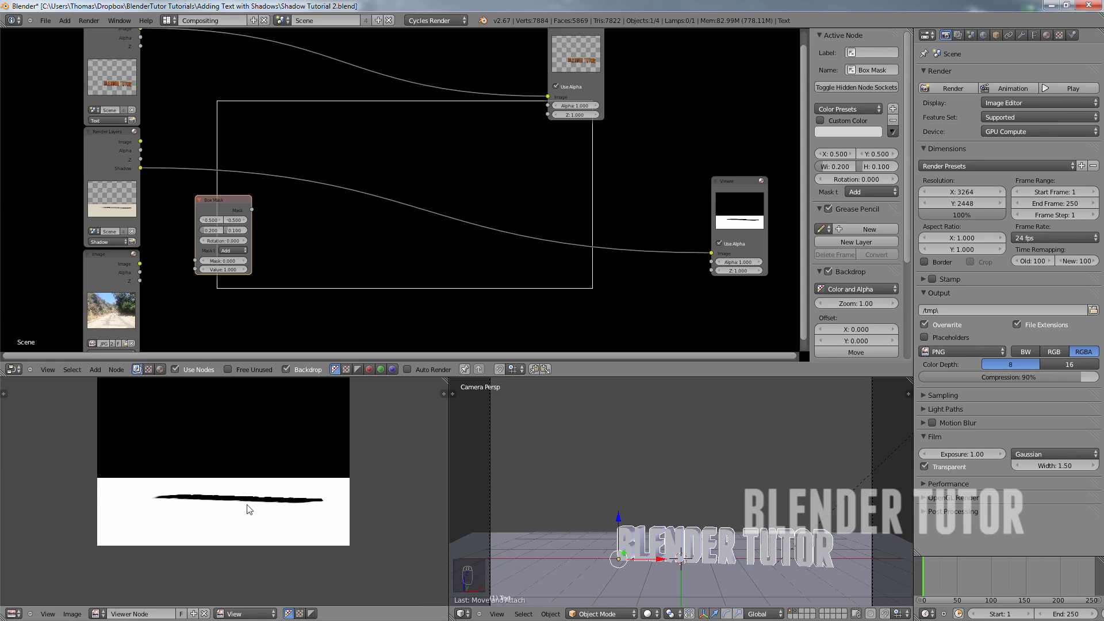
{"action": "scroll", "coordinate": [248, 508], "scroll_direction": "up", "scroll_amount": 3}
{"action": "scroll", "coordinate": [224, 506], "scroll_direction": "down", "scroll_amount": 2}
{"action": "middle_click_drag", "start_coordinate": [210, 495], "coordinate": [206, 528]}
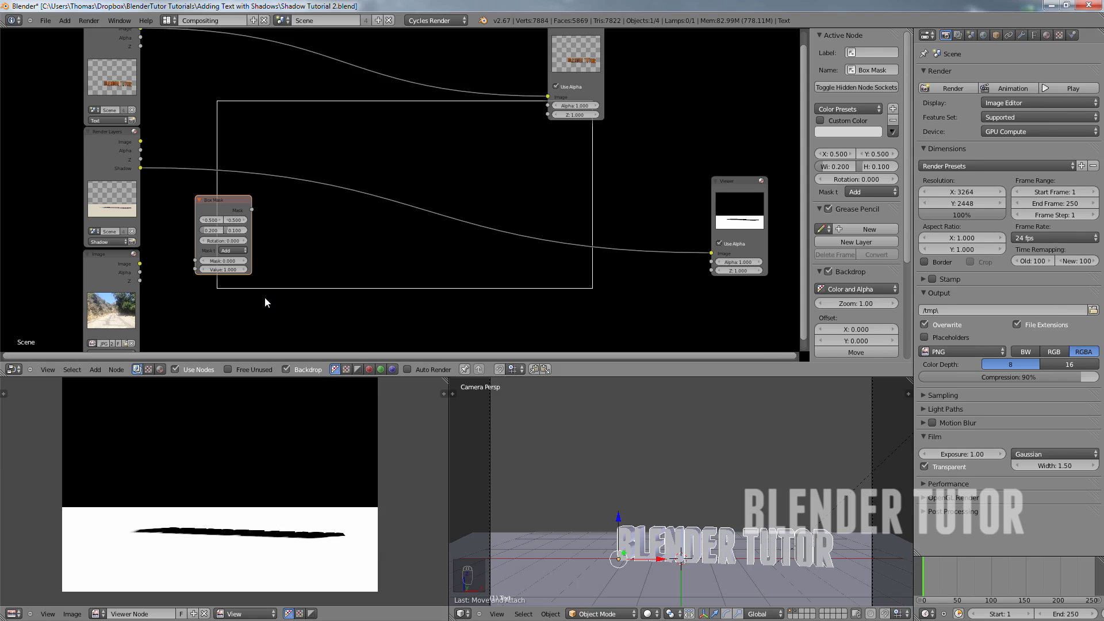
Insert the Box Mask node into the link between the Shadow output and the Viewer
{"action": "scroll", "coordinate": [264, 302], "scroll_direction": "up", "scroll_amount": 1}
{"action": "left_click_drag", "start_coordinate": [184, 208], "coordinate": [180, 164]}
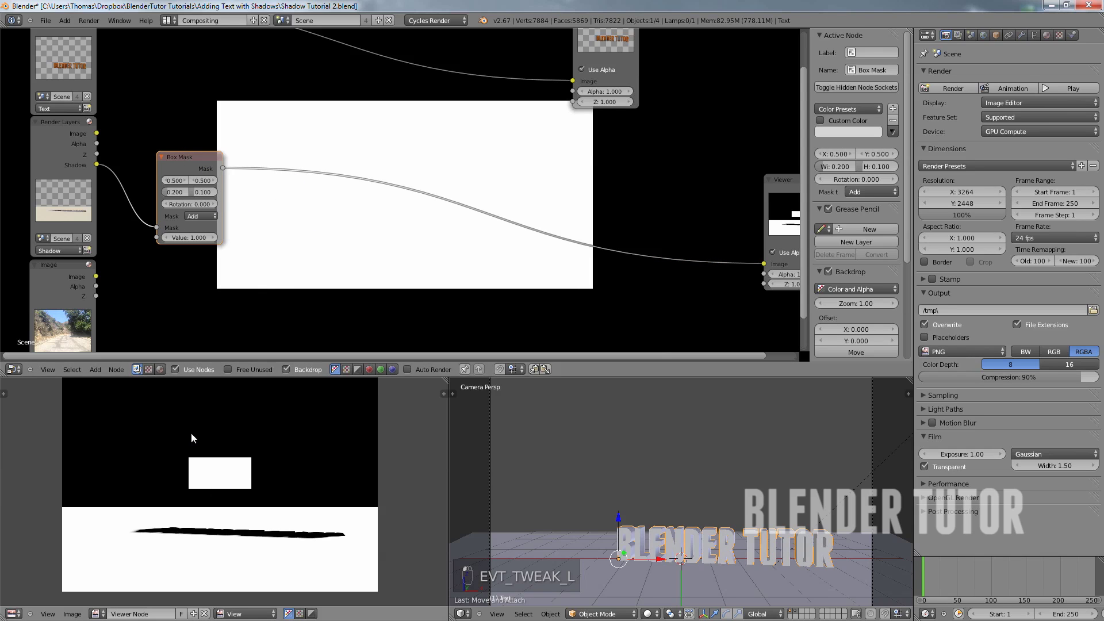
{"action": "scroll", "coordinate": [192, 439], "scroll_direction": "down", "scroll_amount": 1}
{"action": "scroll", "coordinate": [172, 413], "scroll_direction": "up", "scroll_amount": 1, "text": "shift"}
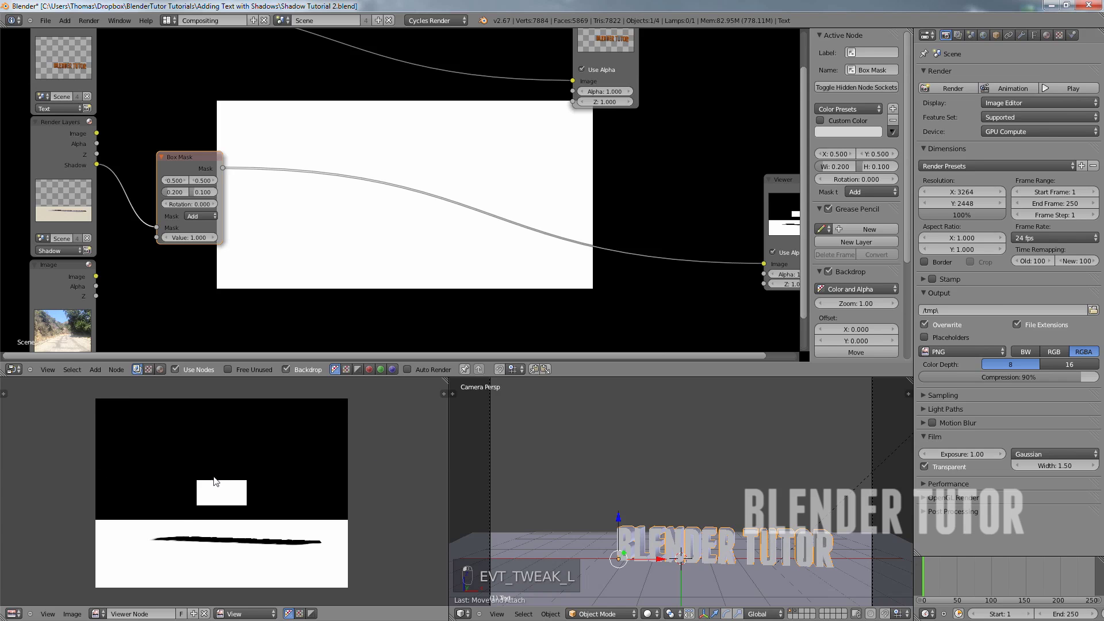
{"action": "scroll", "coordinate": [214, 481], "scroll_direction": "up", "scroll_amount": 1}
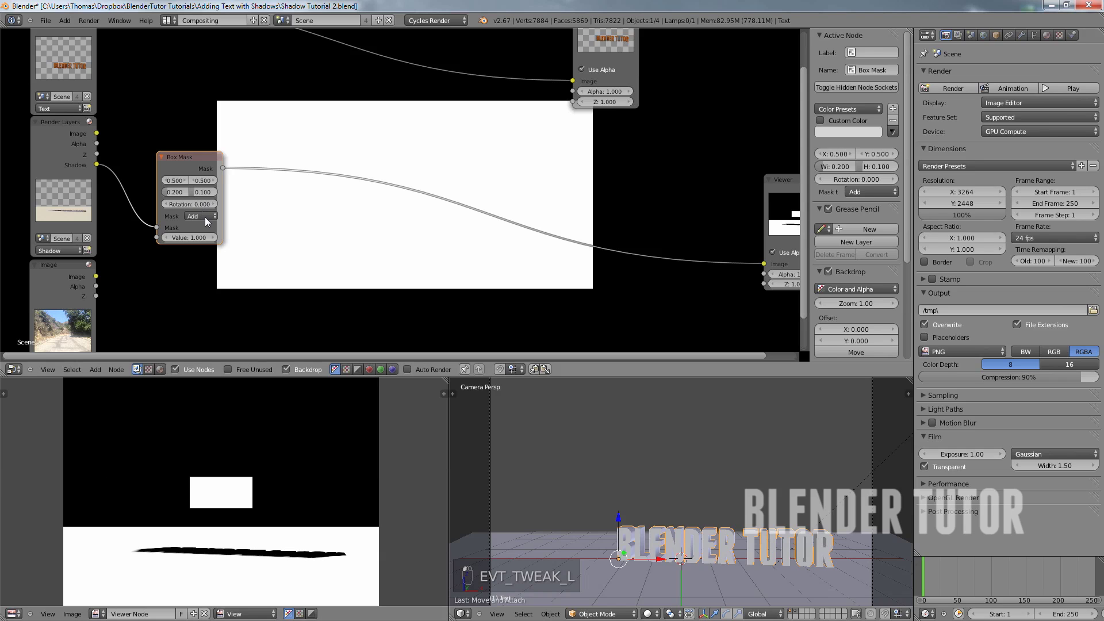
Set the Box Mask's width to 1.1 and its height to 0.55
{"action": "left_click", "coordinate": [175, 192]}
{"action": "type", "text": "0.6"}
{"action": "key", "text": "Return"}
{"action": "mouse_move", "coordinate": [180, 196]}
{"action": "left_mouse_down"}
{"action": "mouse_move", "coordinate": [144, 196]}
{"action": "mouse_move", "coordinate": [195, 196]}
{"action": "mouse_move", "coordinate": [149, 197]}
{"action": "mouse_move", "coordinate": [179, 199]}
{"action": "left_mouse_up"}
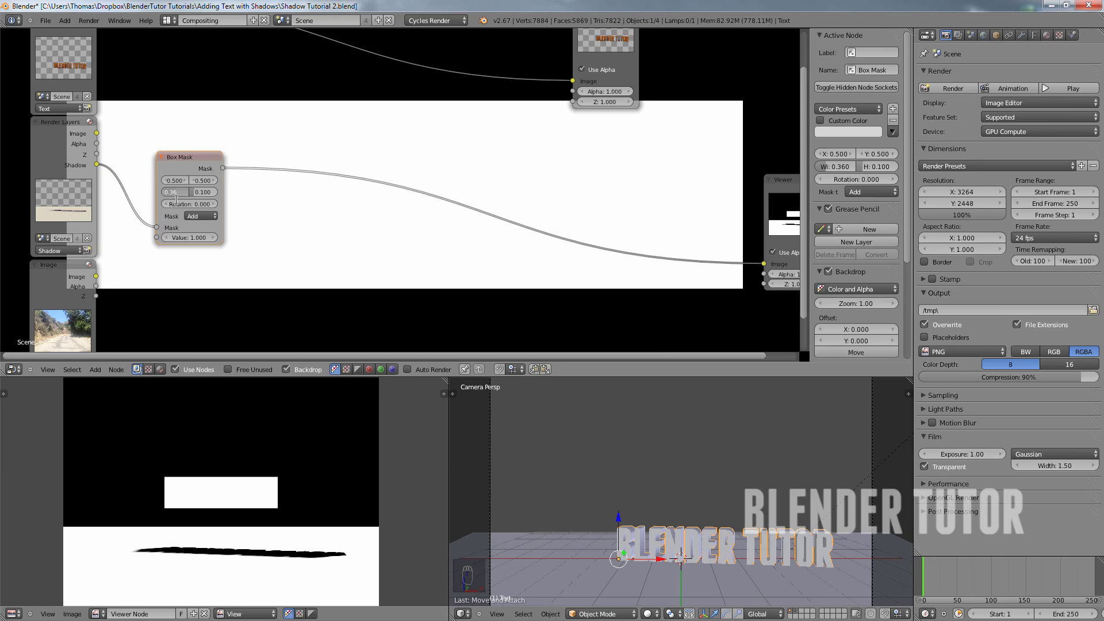
{"action": "type", "text": "1"}
{"action": "key", "text": "Return"}
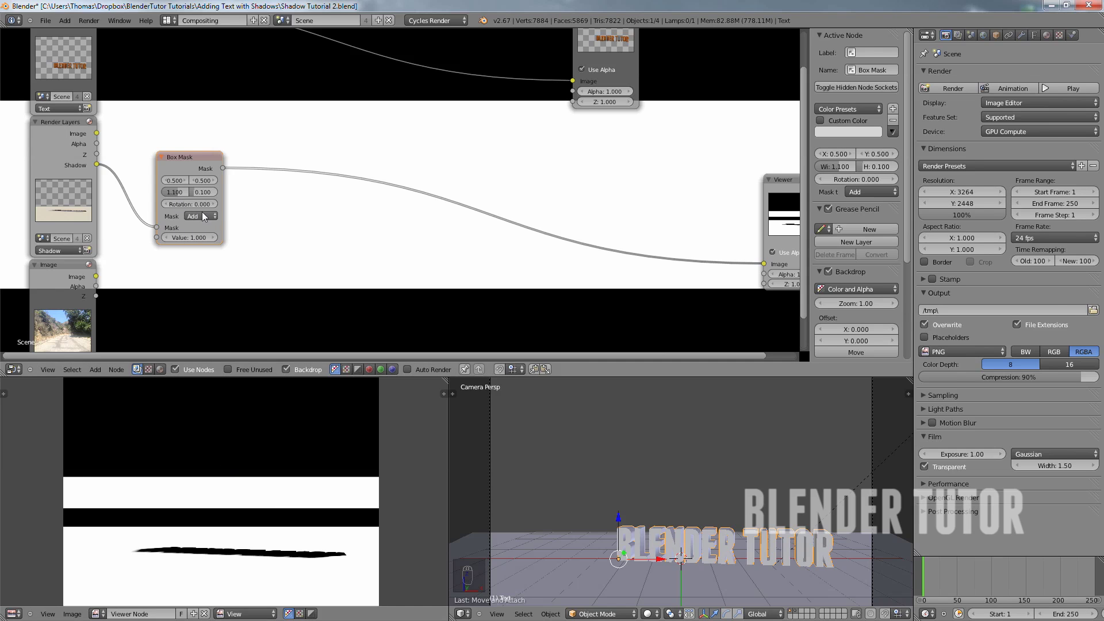
{"action": "left_click", "coordinate": [201, 192]}
{"action": "type", "text": ".55"}
{"action": "key", "text": "Return"}
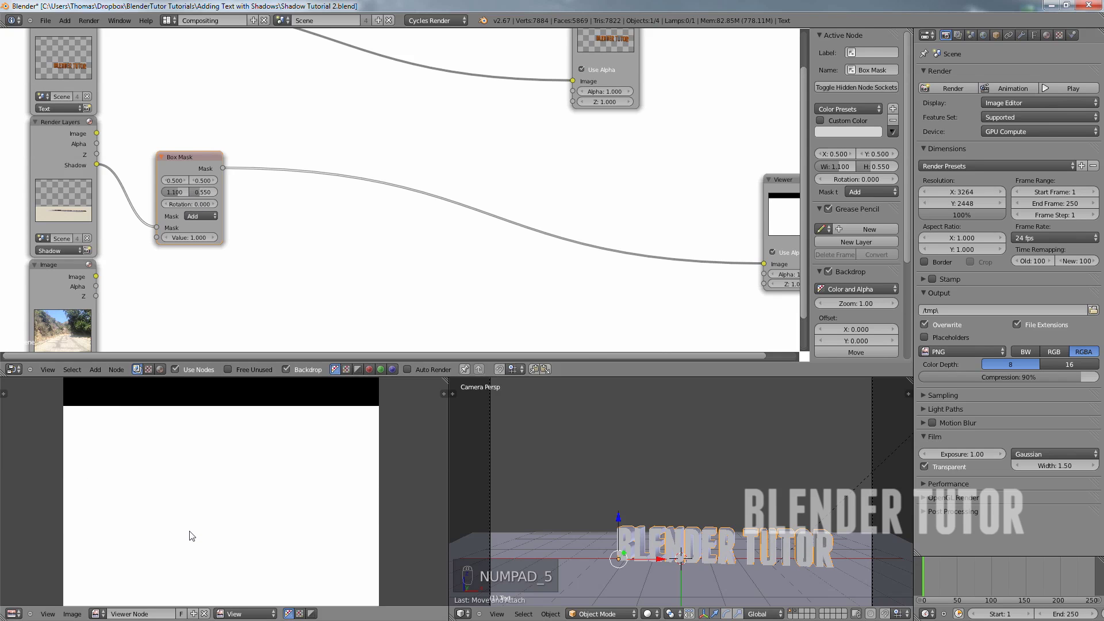
Set the Box Mask's Y position to 0.71 and inspect the isolated text shadow in the image editor
{"action": "scroll", "coordinate": [189, 532], "scroll_direction": "down", "scroll_amount": 1}
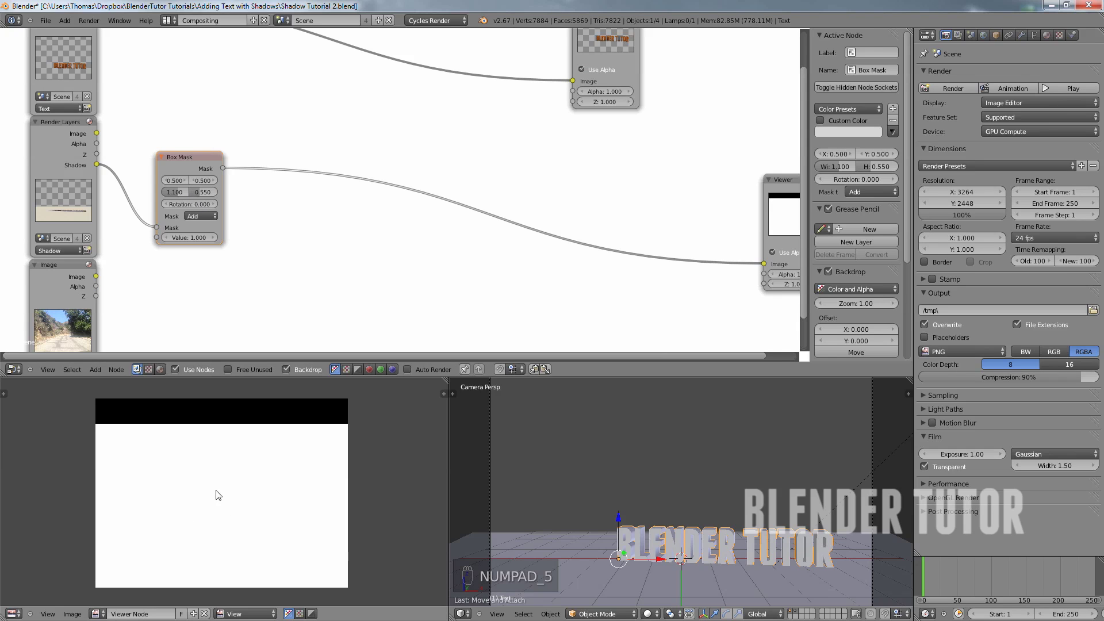
{"action": "left_click_drag", "start_coordinate": [202, 181], "coordinate": [218, 181]}
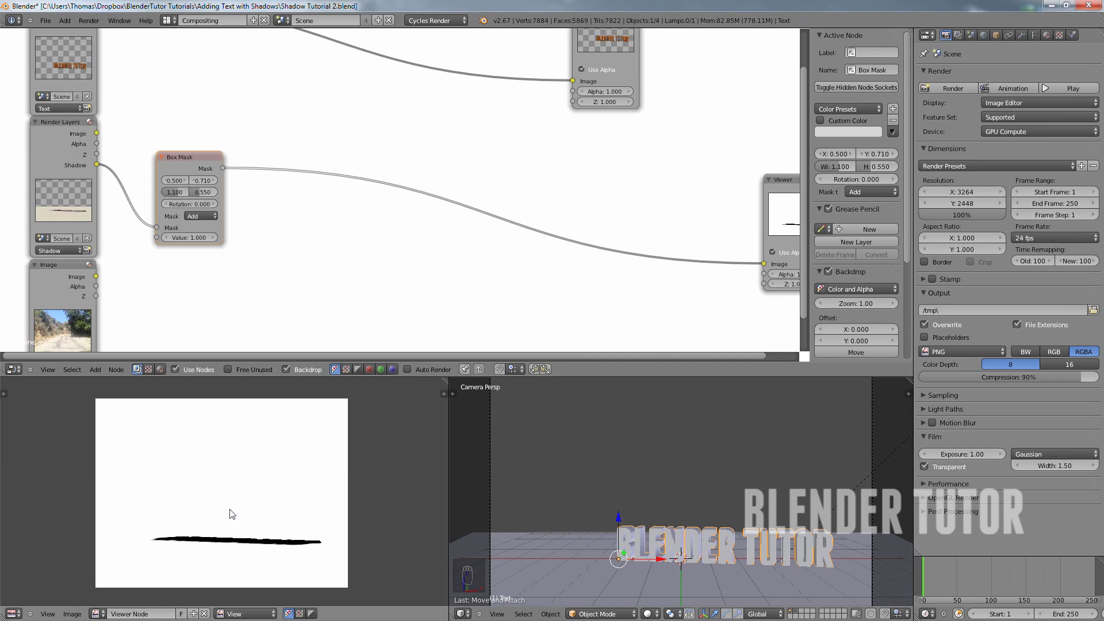
{"action": "middle_click_drag", "start_coordinate": [221, 530], "coordinate": [223, 477], "text": "ctrl"}
{"action": "scroll", "coordinate": [222, 479], "scroll_direction": "up", "scroll_amount": 4}
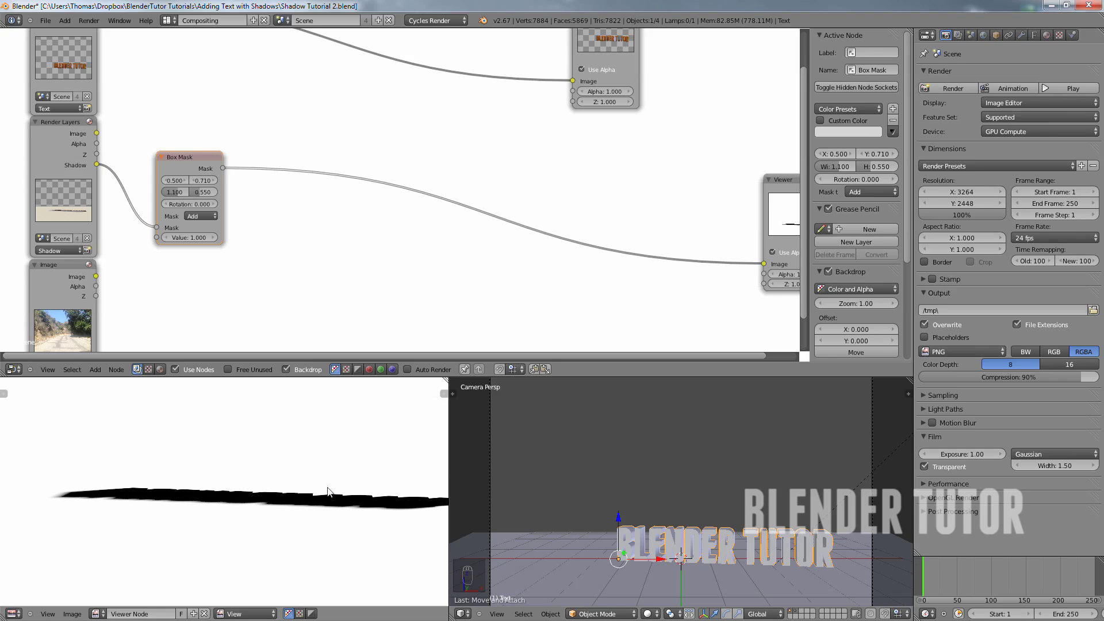
{"action": "scroll", "coordinate": [321, 489], "scroll_direction": "down", "scroll_amount": 4}
{"action": "middle_click_drag", "start_coordinate": [298, 459], "coordinate": [290, 491]}
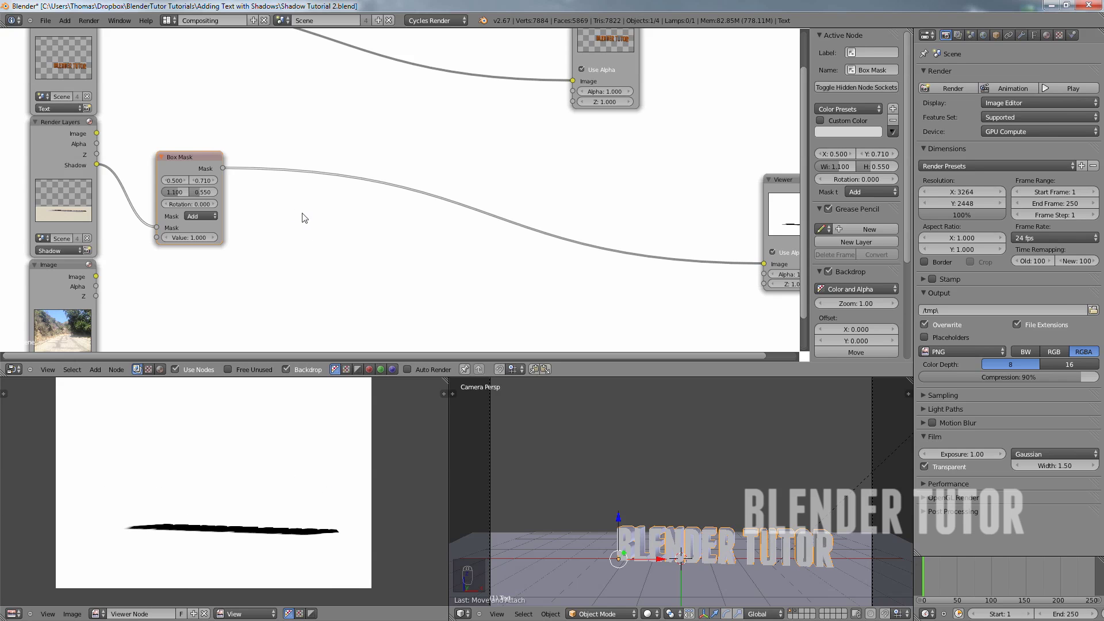
Add a Set Alpha converter node and insert it into the link between the Box Mask and the Viewer
{"action": "key", "text": "shift+a"}
{"action": "mouse_move", "coordinate": [243, 259]}
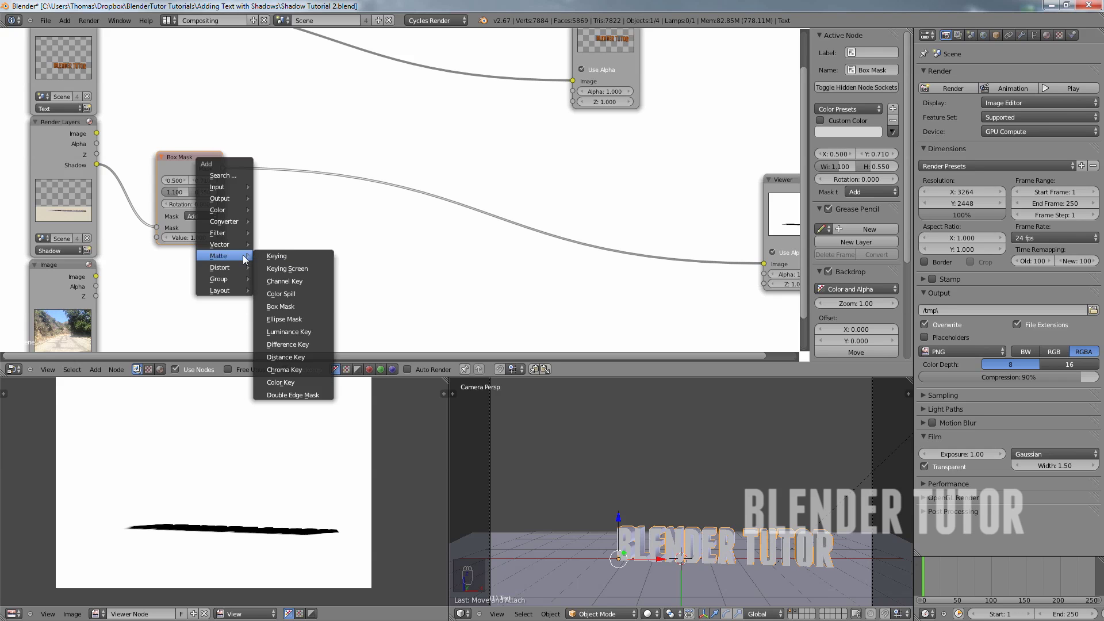
{"action": "mouse_move", "coordinate": [232, 220]}
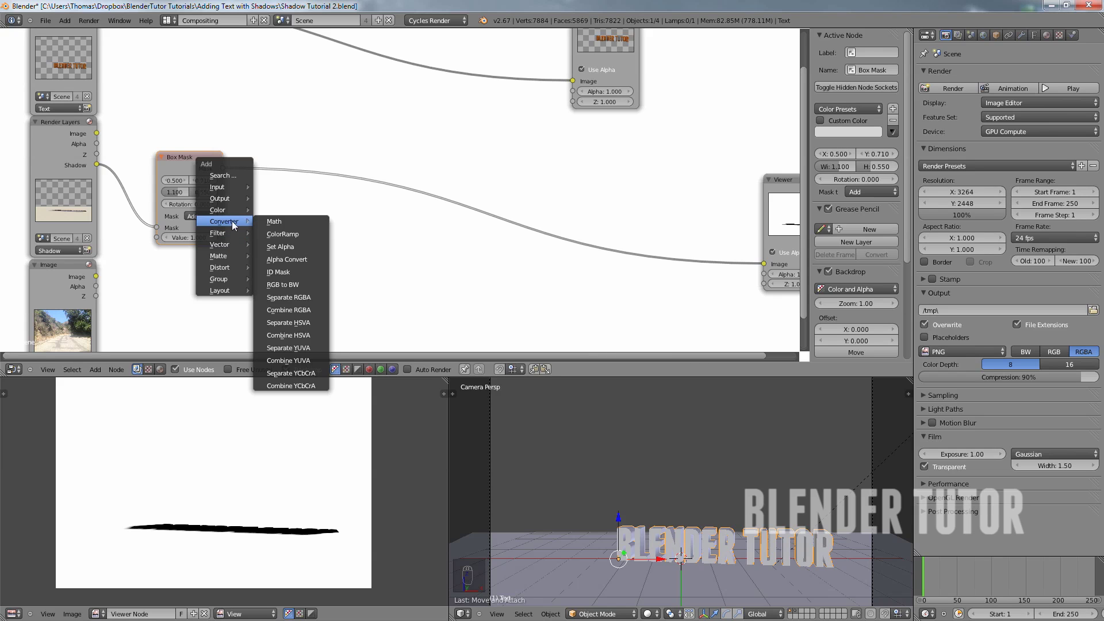
{"action": "left_click", "coordinate": [296, 247]}
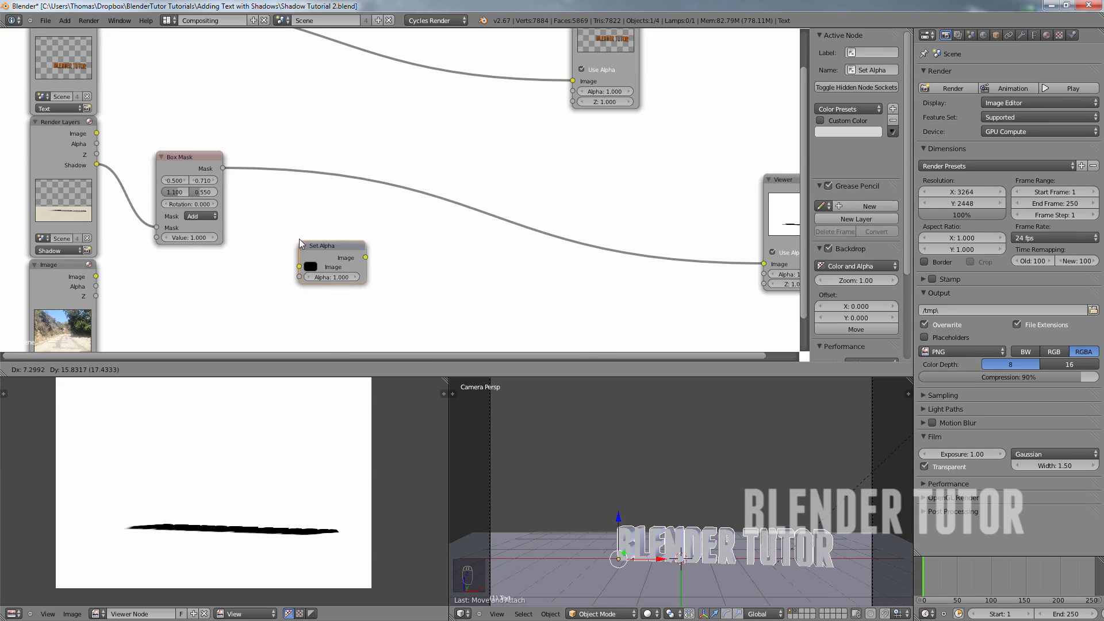
{"action": "left_click", "coordinate": [256, 142]}
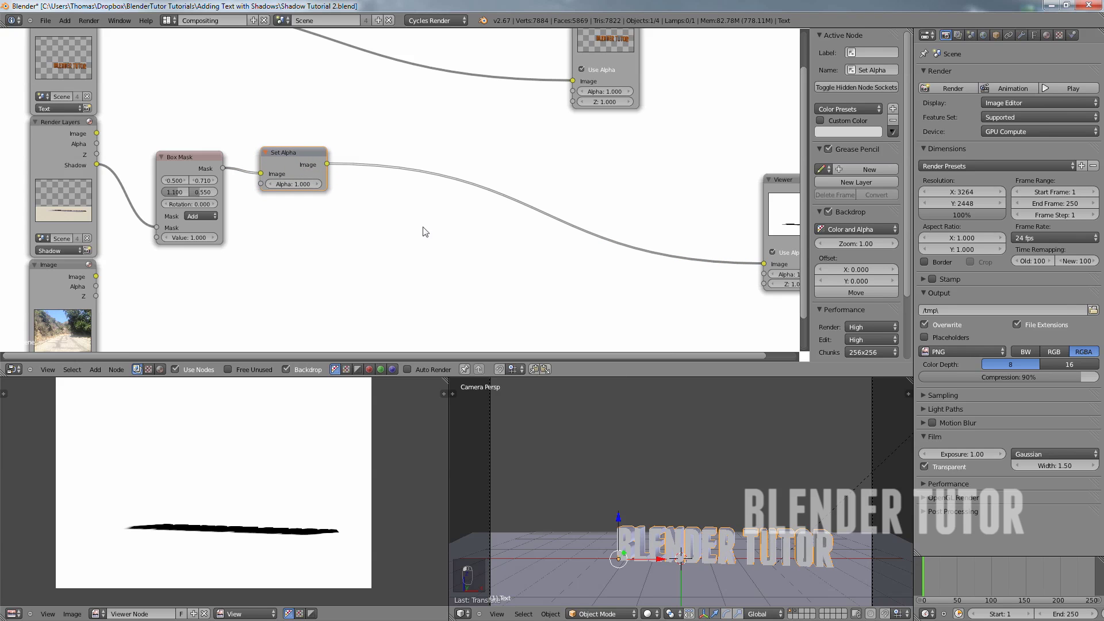
{"action": "key", "text": "Home"}
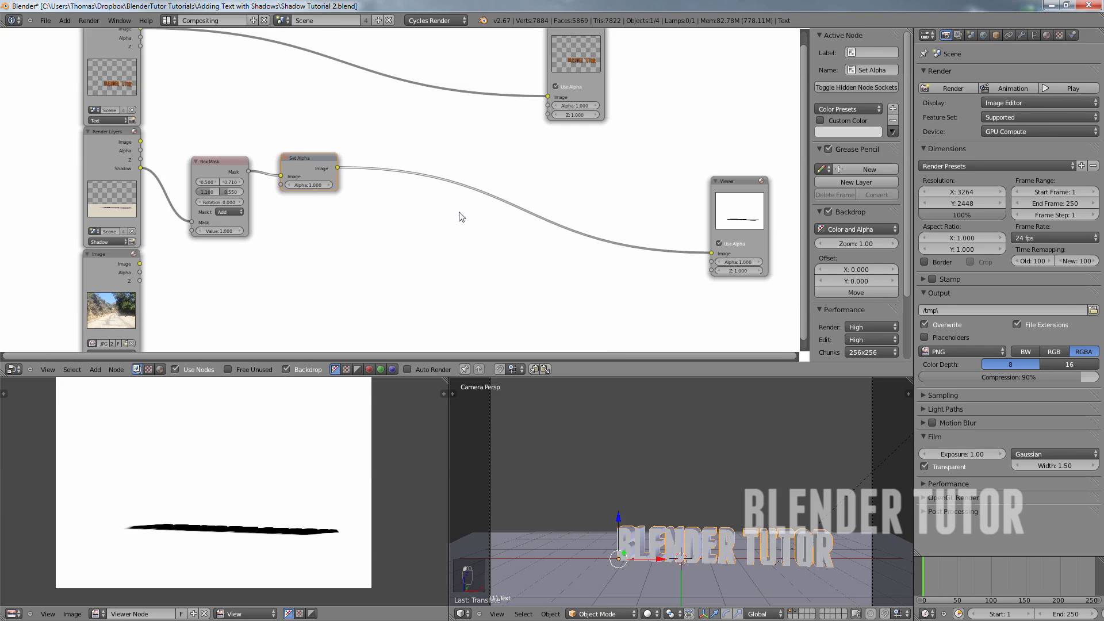
Add a Mix node between Set Alpha and the Viewer, with the Set Alpha output feeding its second Image input
{"action": "key", "text": "shift+a"}
{"action": "mouse_move", "coordinate": [394, 262]}
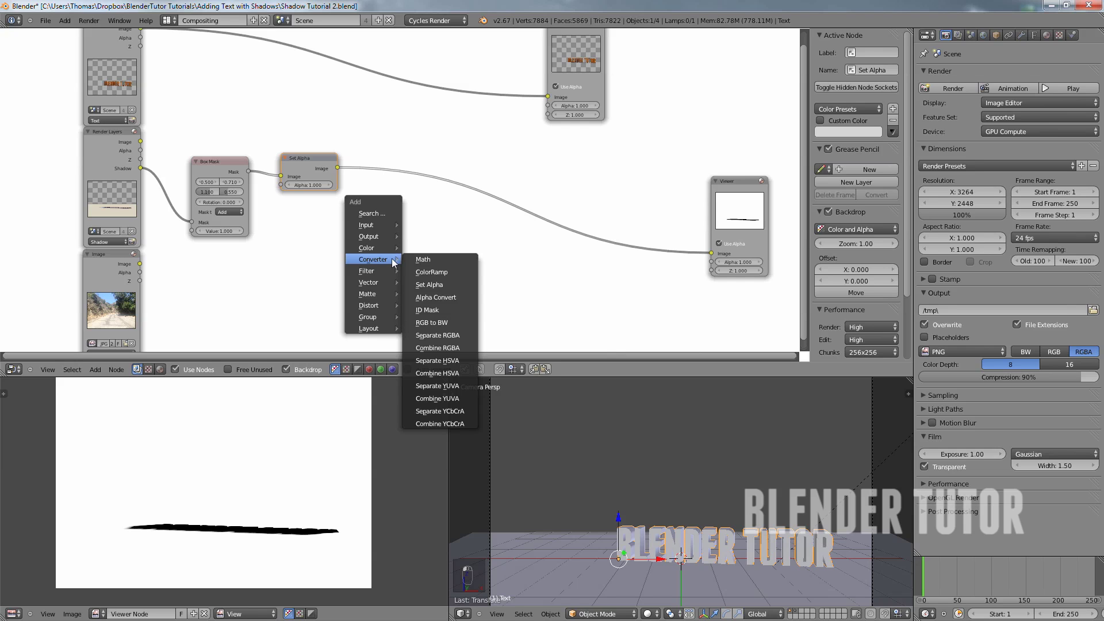
{"action": "mouse_move", "coordinate": [371, 248]}
{"action": "left_click", "coordinate": [418, 247]}
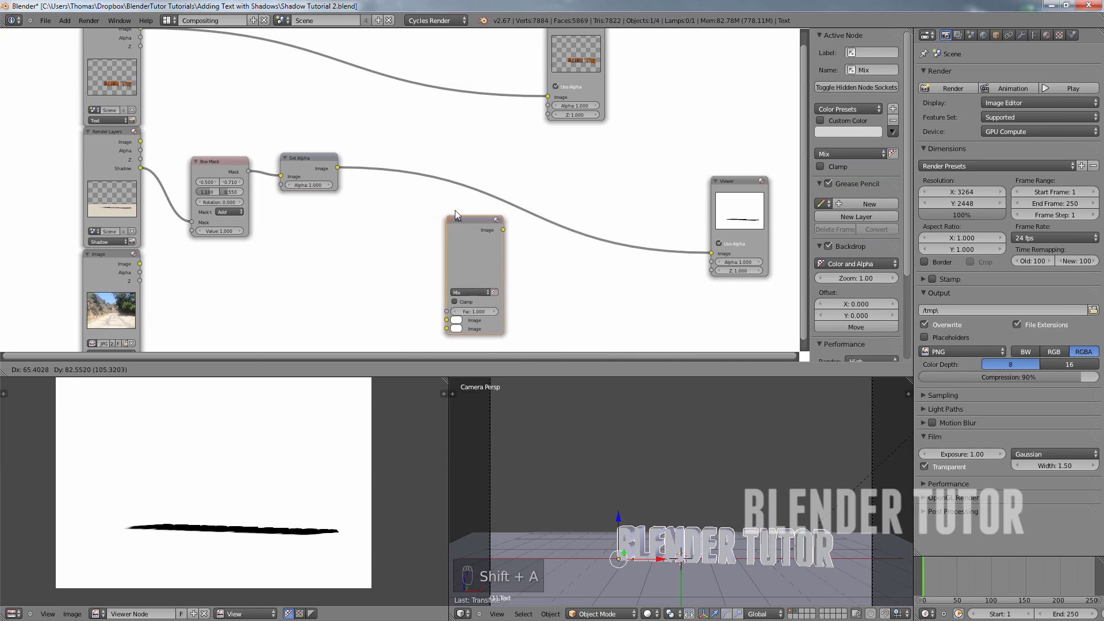
{"action": "left_click", "coordinate": [483, 187]}
{"action": "left_click_drag", "start_coordinate": [483, 293], "coordinate": [483, 302]}
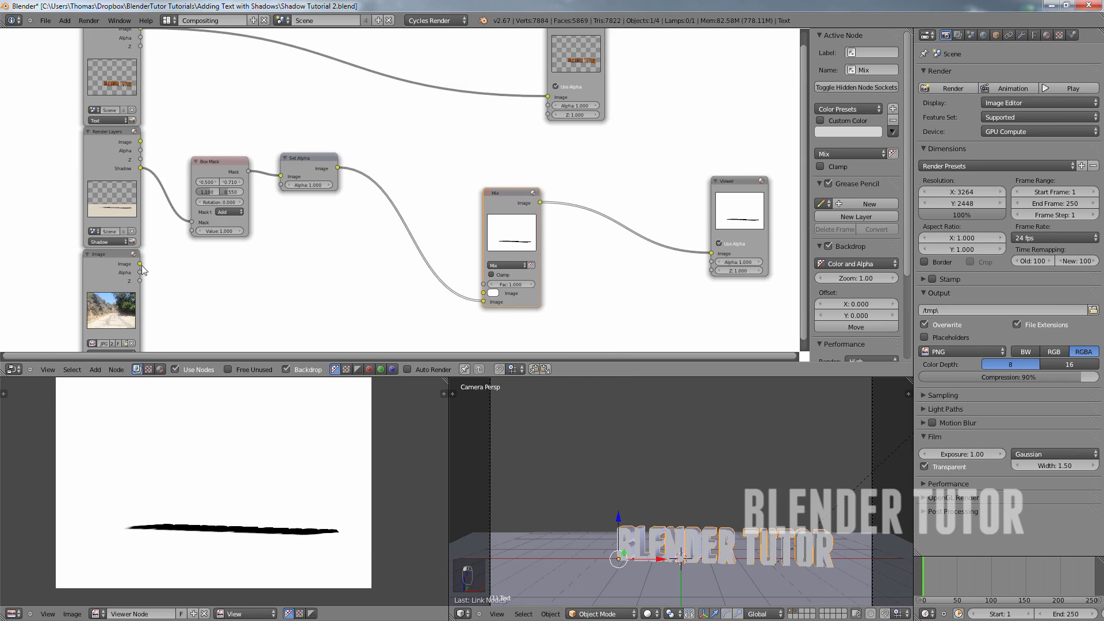
Link the road photo to the Mix node's first Image input and set the blend type to Multiply
{"action": "left_click_drag", "start_coordinate": [148, 266], "coordinate": [485, 292]}
{"action": "left_click", "coordinate": [518, 267]}
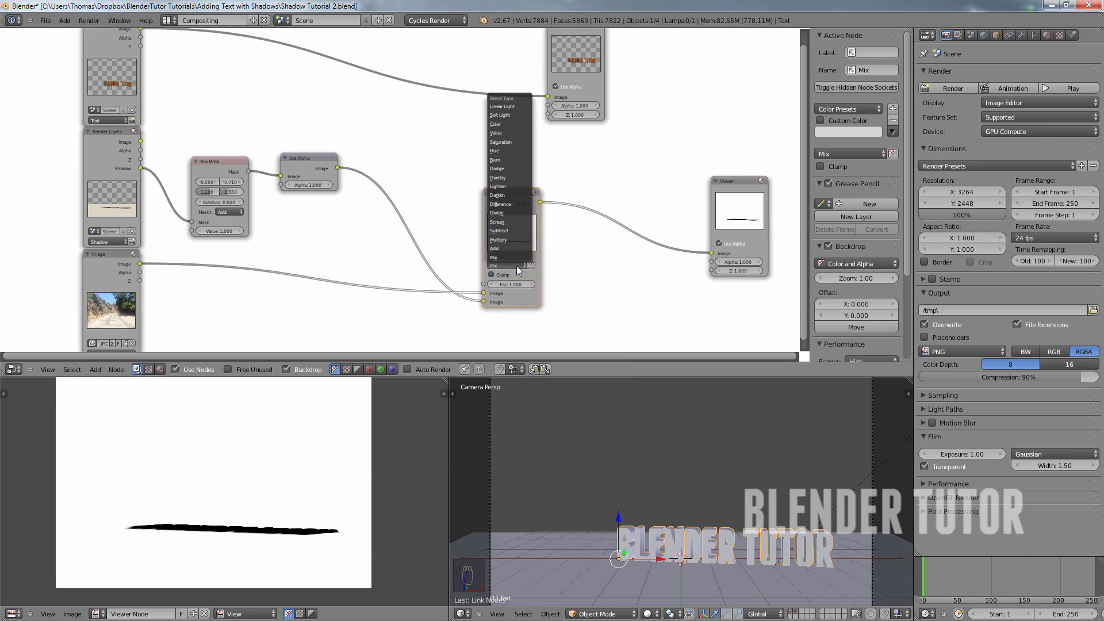
{"action": "left_click", "coordinate": [509, 240]}
{"action": "middle_click_drag", "start_coordinate": [254, 552], "coordinate": [267, 485]}
{"action": "scroll", "coordinate": [268, 486], "scroll_direction": "up", "scroll_amount": 5}
{"action": "scroll", "coordinate": [289, 485], "scroll_direction": "down", "scroll_amount": 3}
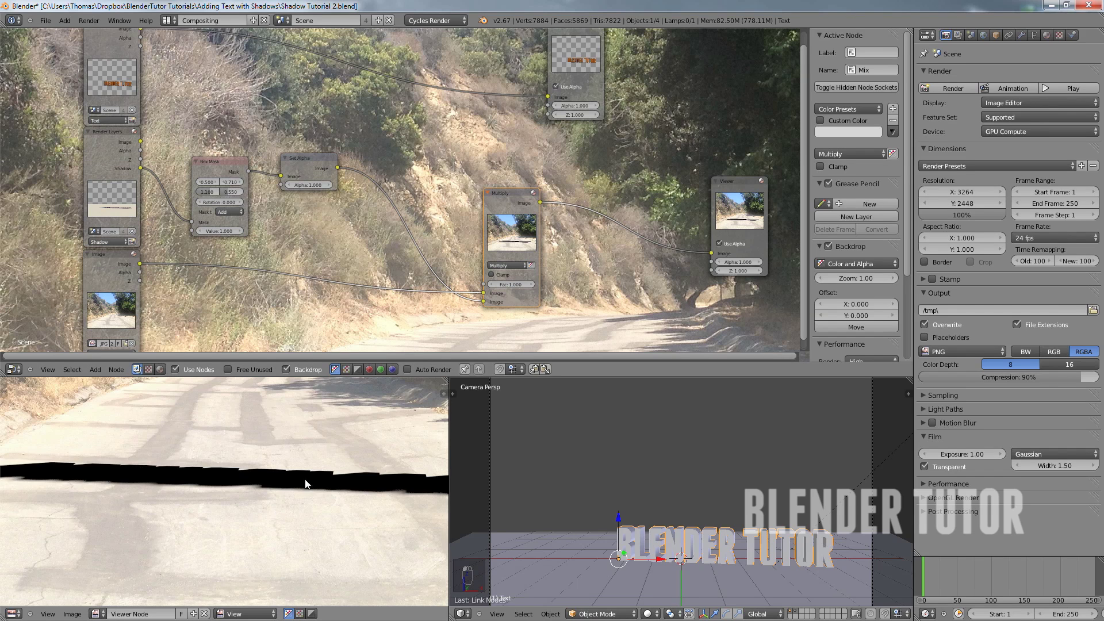
{"action": "scroll", "coordinate": [288, 446], "scroll_direction": "down", "scroll_amount": 2}
{"action": "scroll", "coordinate": [262, 476], "scroll_direction": "up", "scroll_amount": 1}
{"action": "scroll", "coordinate": [262, 477], "scroll_direction": "up", "scroll_amount": 1}
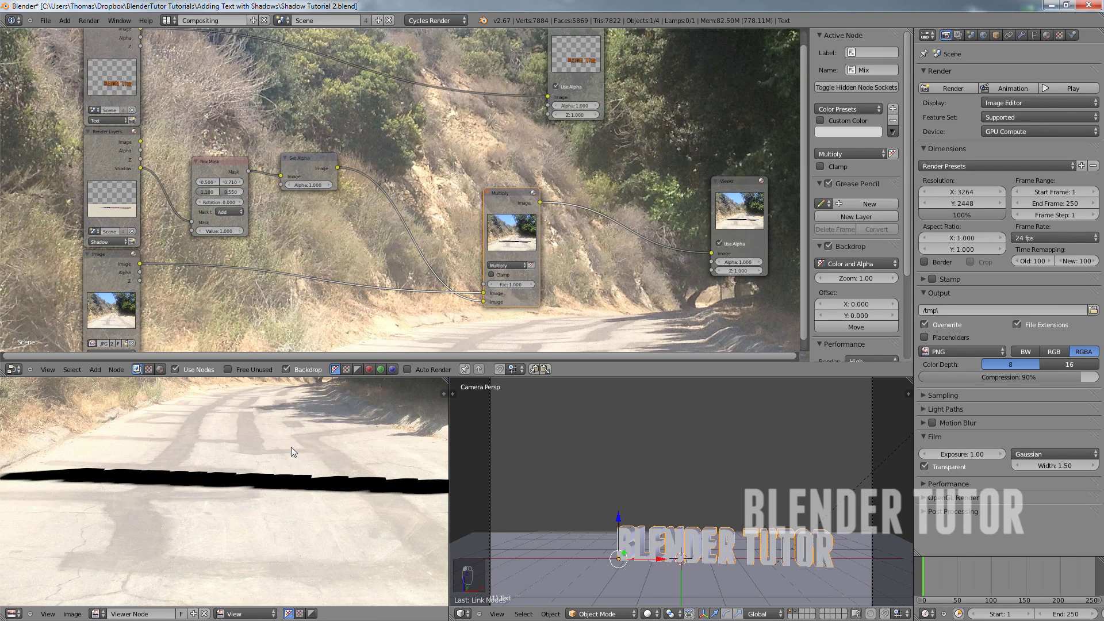
Make the Multiply node use the second input's alpha and set the Set Alpha node's alpha to 0.9
{"action": "left_click", "coordinate": [531, 265]}
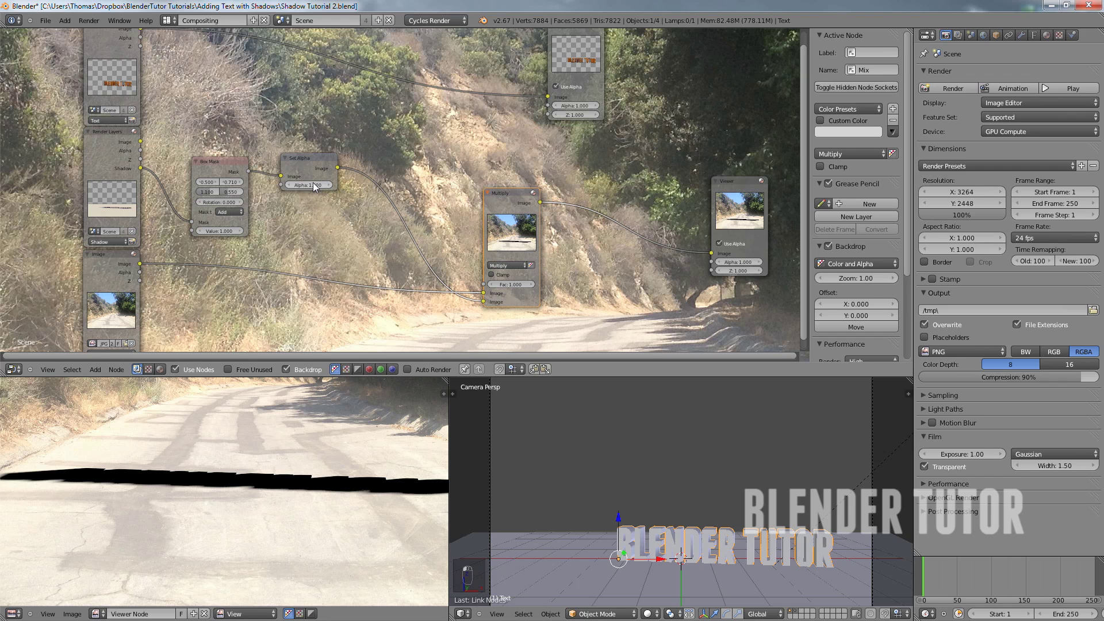
{"action": "left_click_drag", "start_coordinate": [308, 184], "coordinate": [302, 186]}
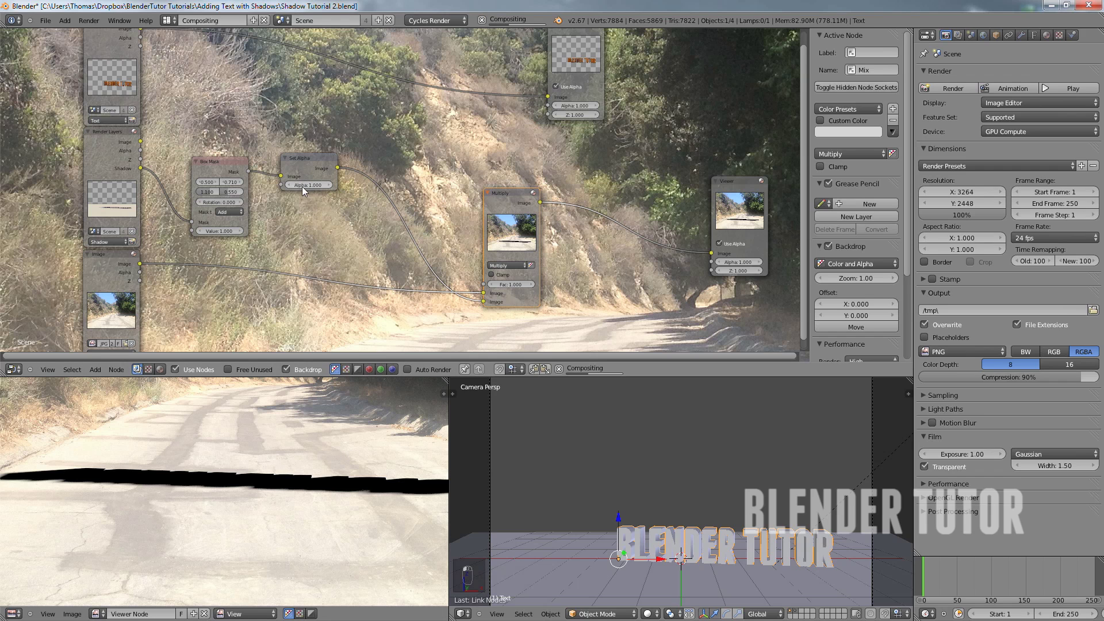
{"action": "scroll", "coordinate": [309, 191], "scroll_direction": "up", "scroll_amount": 3}
{"action": "left_click", "coordinate": [285, 221]}
{"action": "type", "text": "0.9"}
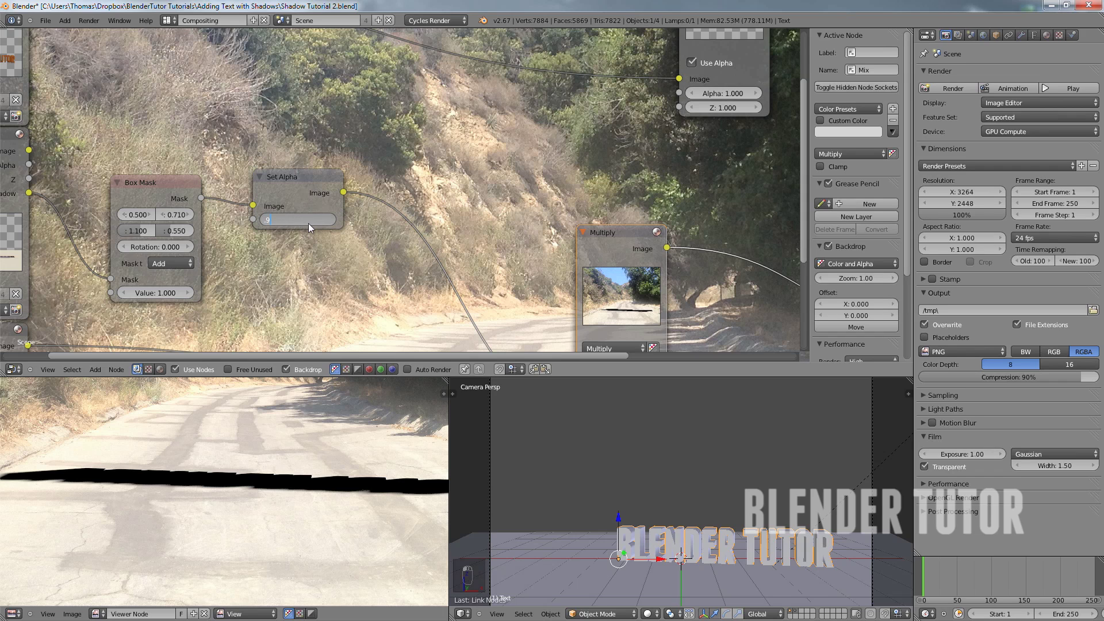
{"action": "key", "text": "Return"}
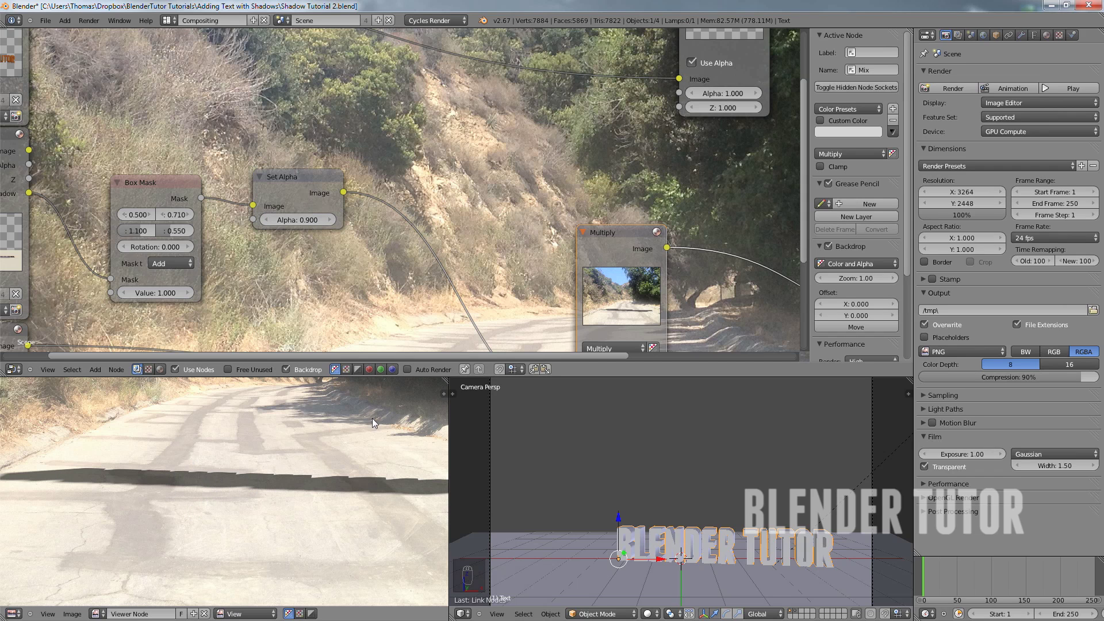
{"action": "middle_click_drag", "start_coordinate": [271, 478], "coordinate": [244, 509]}
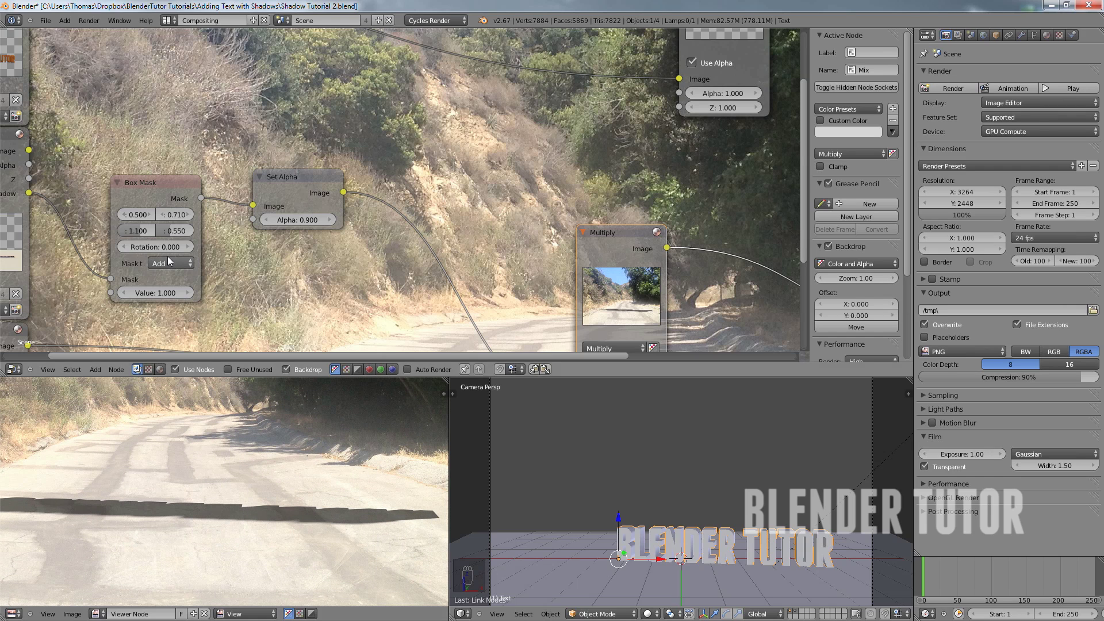
Lighten the shadow by setting the Set Alpha node's alpha to 0.88
{"action": "left_click", "coordinate": [300, 227]}
{"action": "key", "text": "BackSpace"}
{"action": "type", "text": ".85"}
{"action": "key", "text": "Return"}
{"action": "left_click", "coordinate": [302, 219]}
{"action": "key", "text": "BackSpace"}
{"action": "type", "text": ".8"}
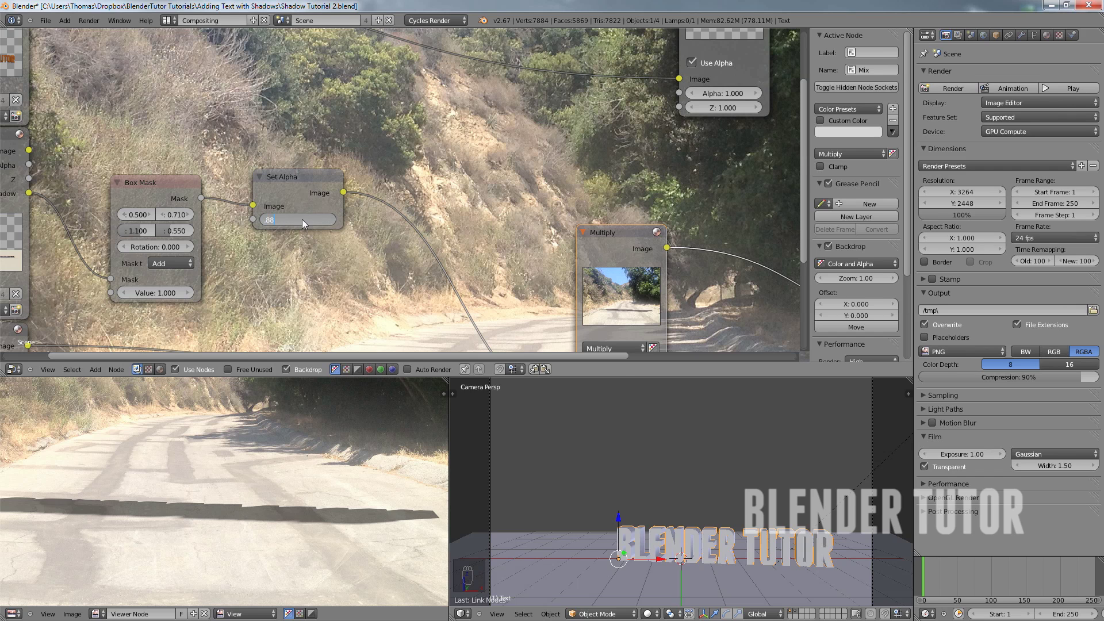
{"action": "type", "text": "8"}
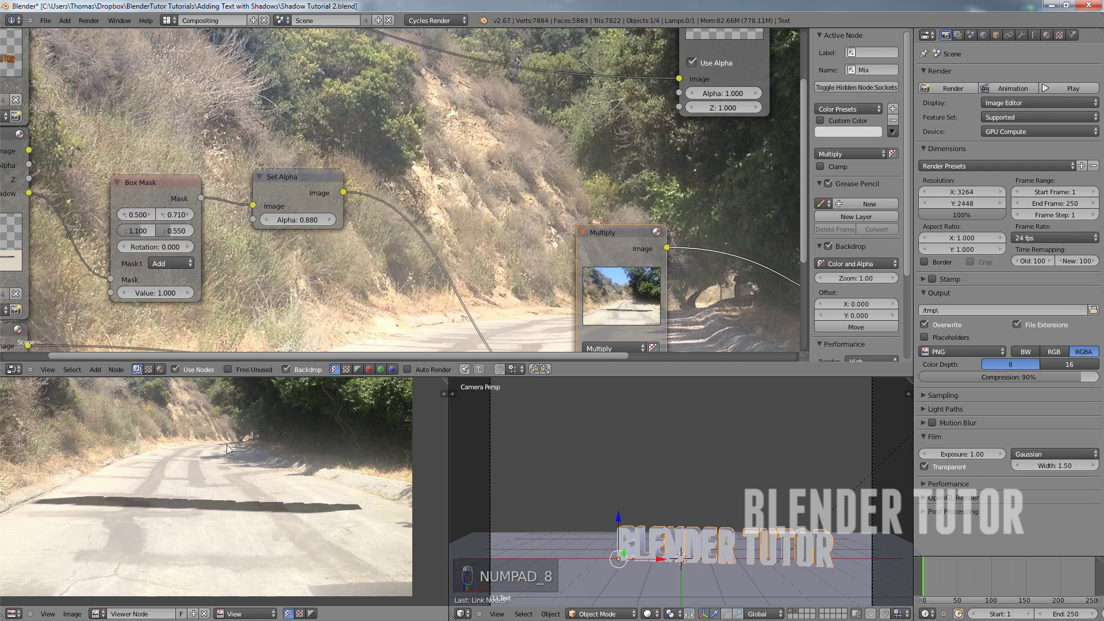
Move the Composite node above the Viewer and insert a duplicate of the Multiply node into the Text layer's link to Composite
{"action": "scroll", "coordinate": [537, 229], "scroll_direction": "down", "scroll_amount": 1}
{"action": "scroll", "coordinate": [537, 229], "scroll_direction": "down", "scroll_amount": 2}
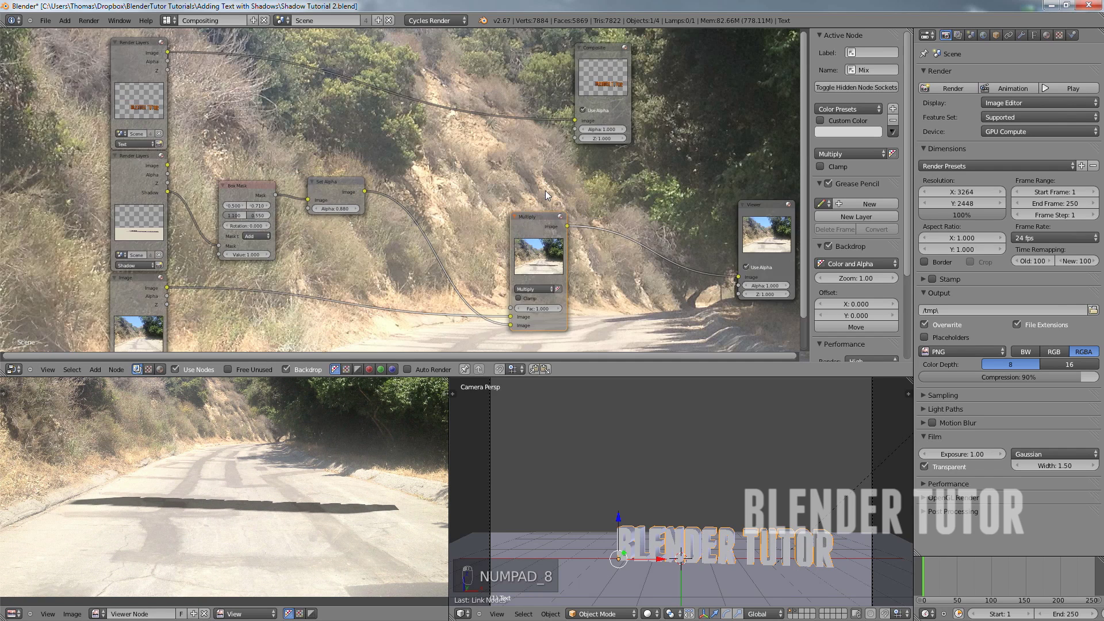
{"action": "left_click_drag", "start_coordinate": [564, 79], "coordinate": [701, 103]}
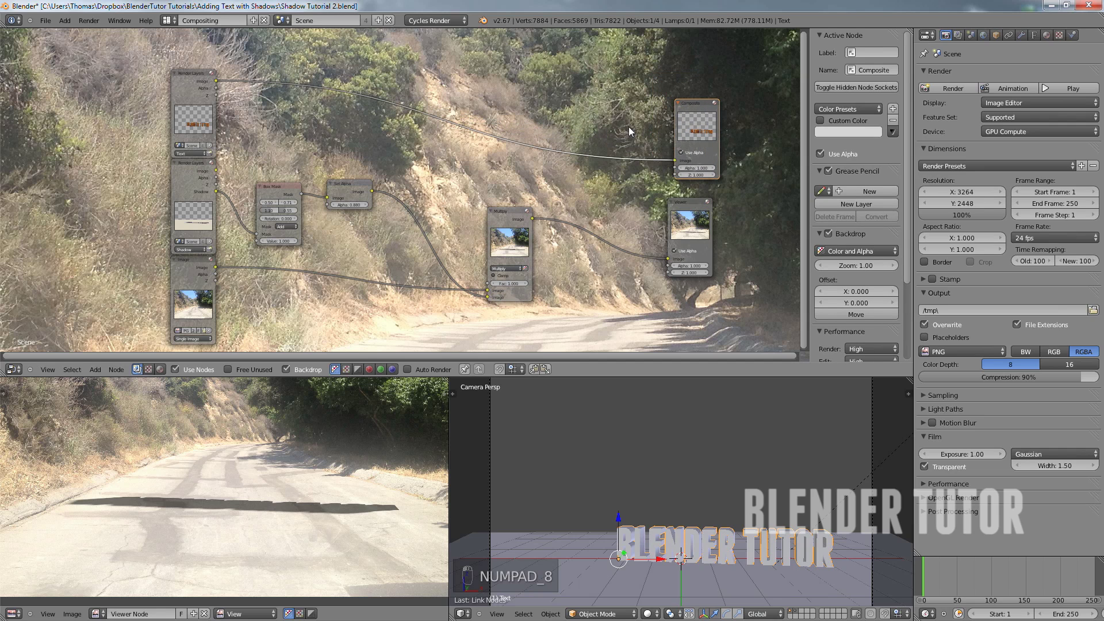
{"action": "left_click", "coordinate": [502, 209]}
{"action": "key", "text": "shift+d"}
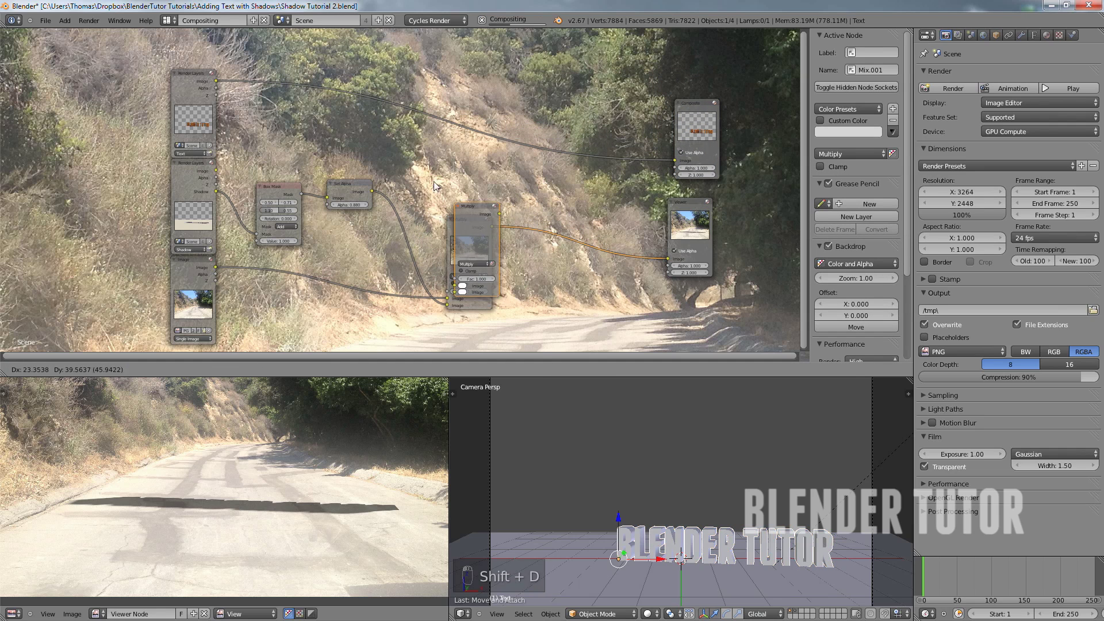
{"action": "left_click", "coordinate": [466, 89]}
{"action": "scroll", "coordinate": [475, 146], "scroll_direction": "up", "scroll_amount": 1}
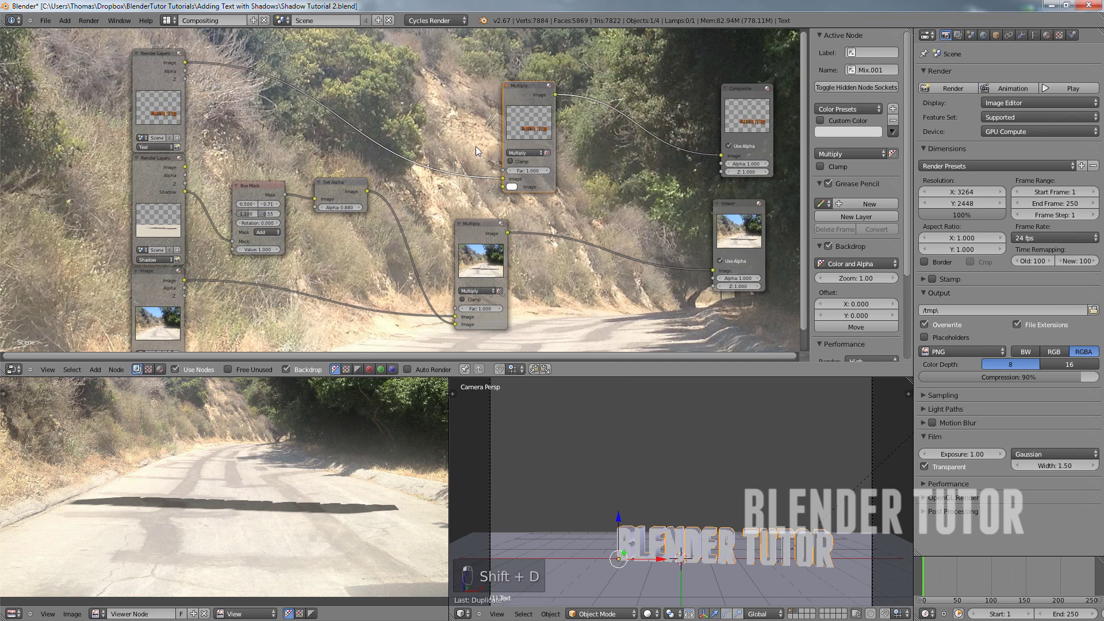
Set the duplicate's blend type to Mix, with the Multiply output as its first image and the Text layer as its second
{"action": "left_click", "coordinate": [525, 152]}
{"action": "left_click", "coordinate": [521, 167]}
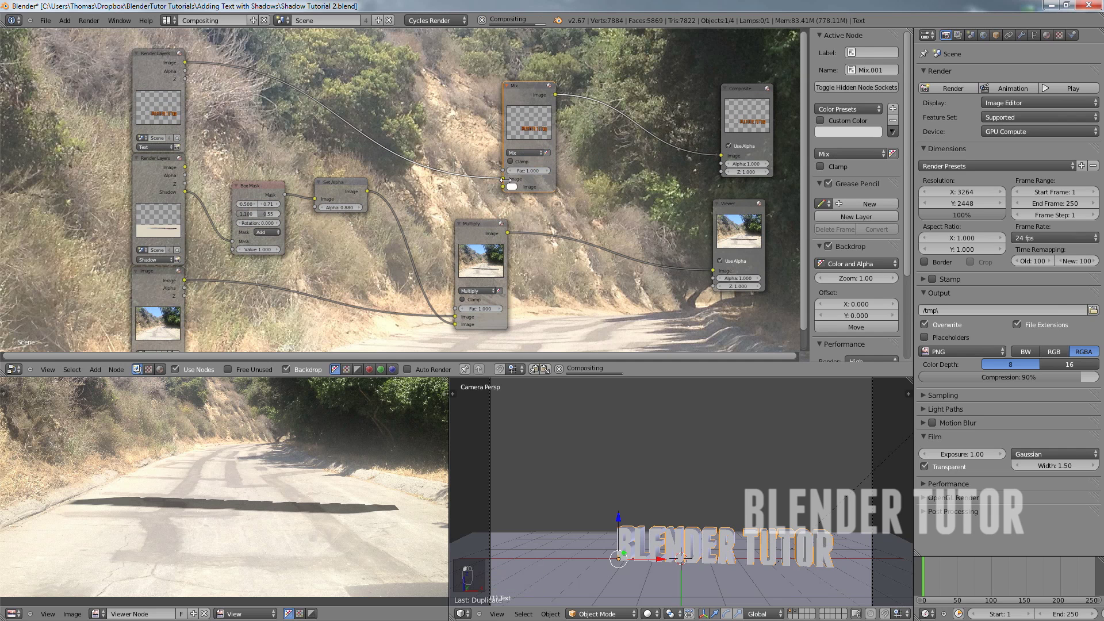
{"action": "left_click_drag", "start_coordinate": [528, 85], "coordinate": [583, 79]}
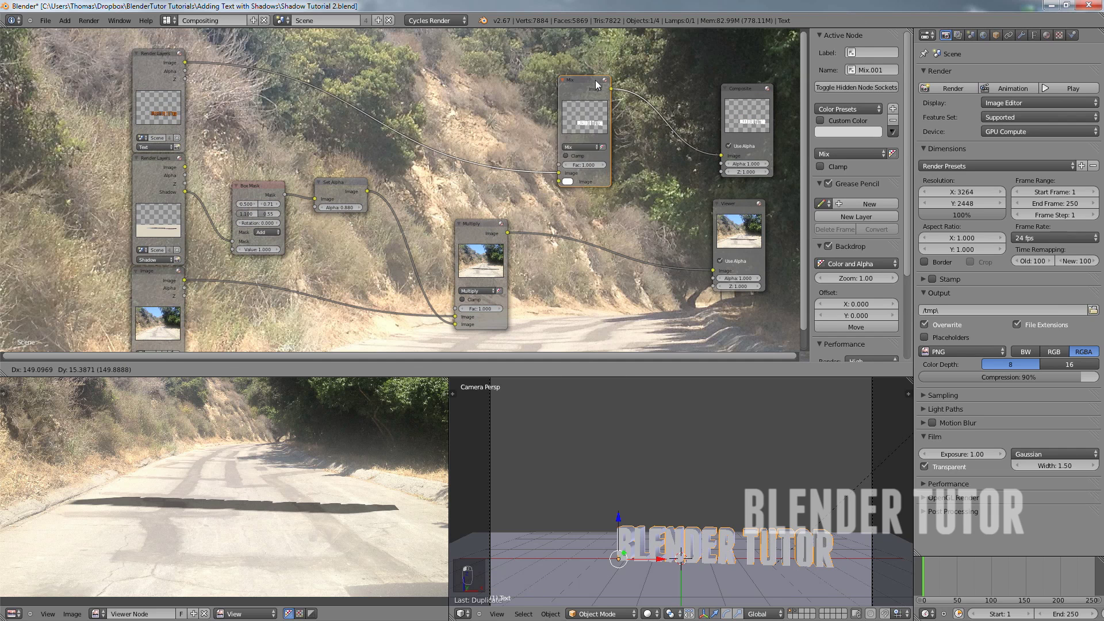
{"action": "left_click_drag", "start_coordinate": [506, 231], "coordinate": [519, 213]}
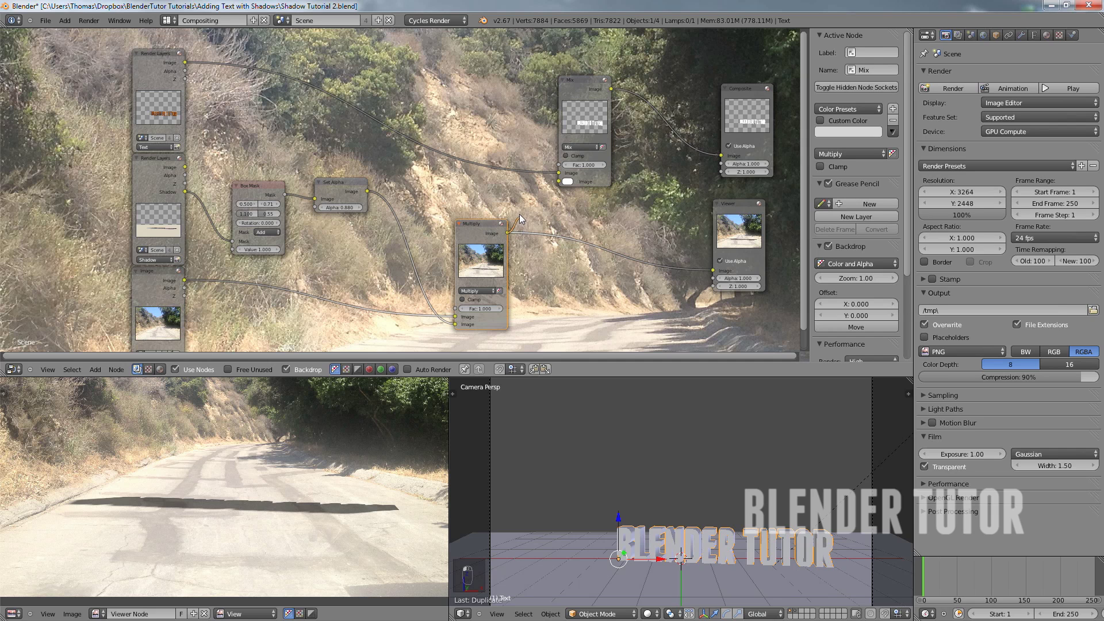
{"action": "left_click_drag", "start_coordinate": [552, 177], "coordinate": [557, 170]}
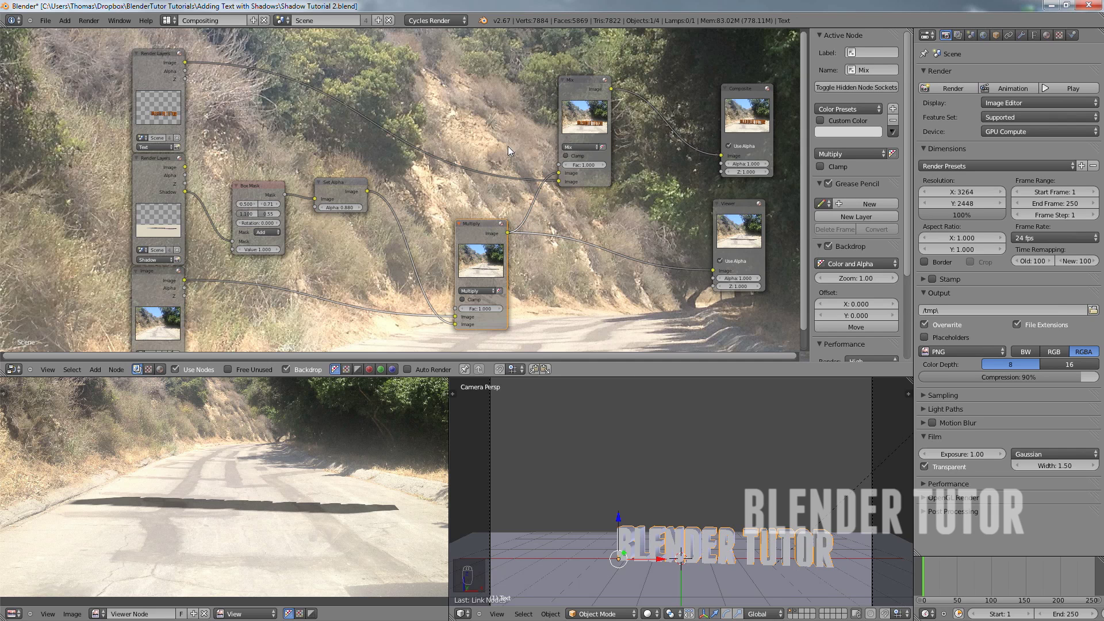
Link the Mix output to the Viewer and inspect the text and its shadow on the road
{"action": "left_click_drag", "start_coordinate": [612, 90], "coordinate": [713, 270]}
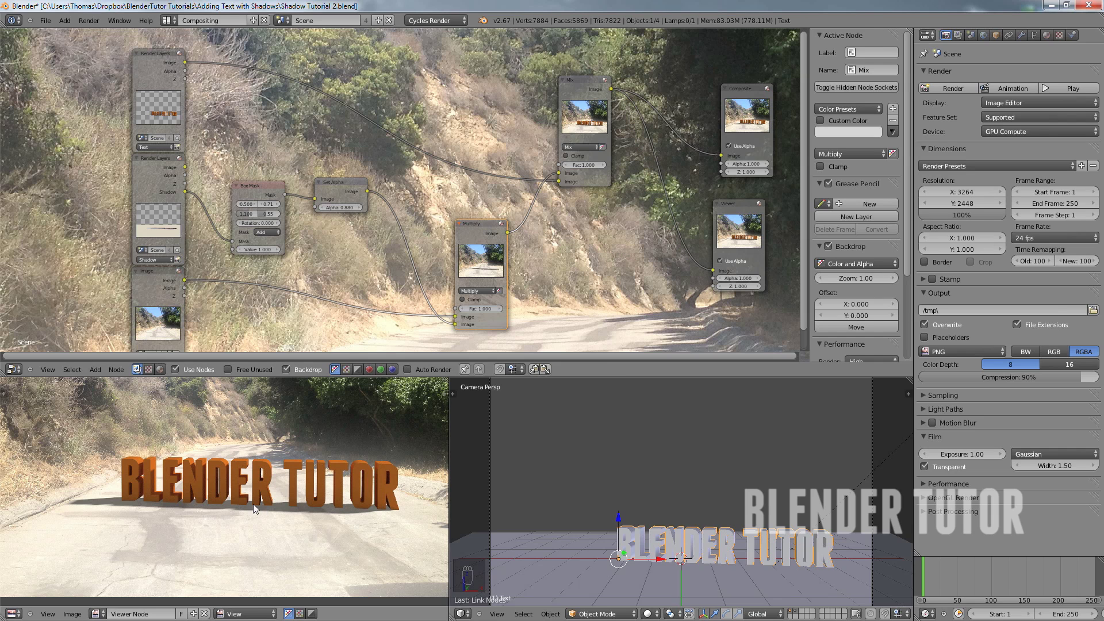
{"action": "scroll", "coordinate": [253, 503], "scroll_direction": "up", "scroll_amount": 3}
{"action": "scroll", "coordinate": [253, 504], "scroll_direction": "down", "scroll_amount": 2}
{"action": "middle_click_drag", "start_coordinate": [394, 452], "coordinate": [370, 472]}
{"action": "scroll", "coordinate": [309, 468], "scroll_direction": "down", "scroll_amount": 1}
{"action": "scroll", "coordinate": [306, 468], "scroll_direction": "up", "scroll_amount": 1}
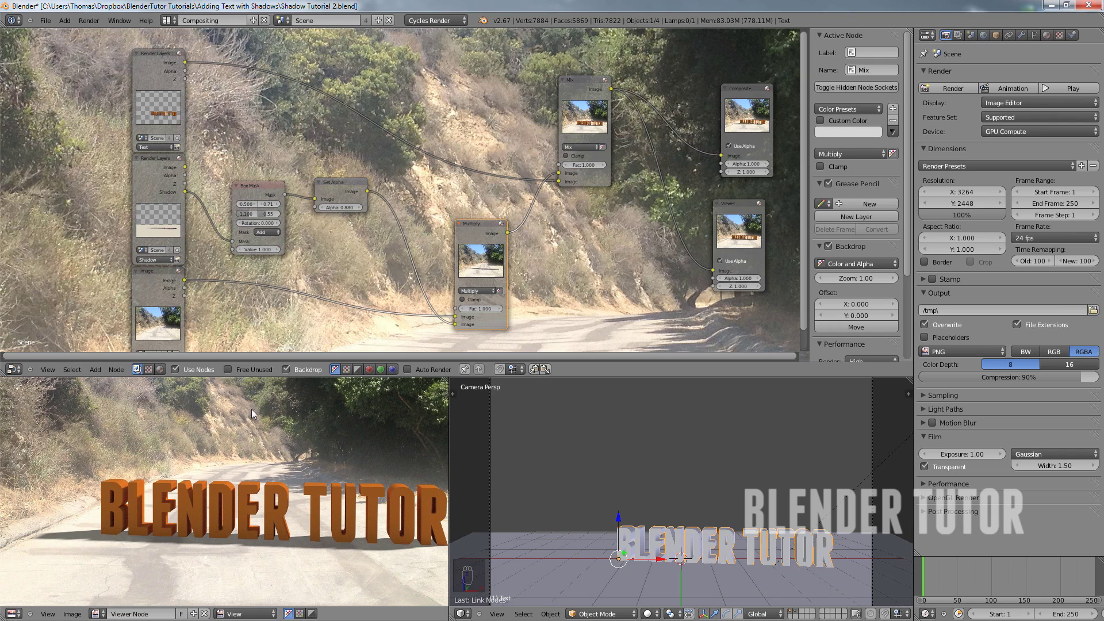
Switch to the Default screen layout and display the Viewer Node image in the large image editor
{"action": "left_click", "coordinate": [167, 20]}
{"action": "left_click", "coordinate": [187, 73]}
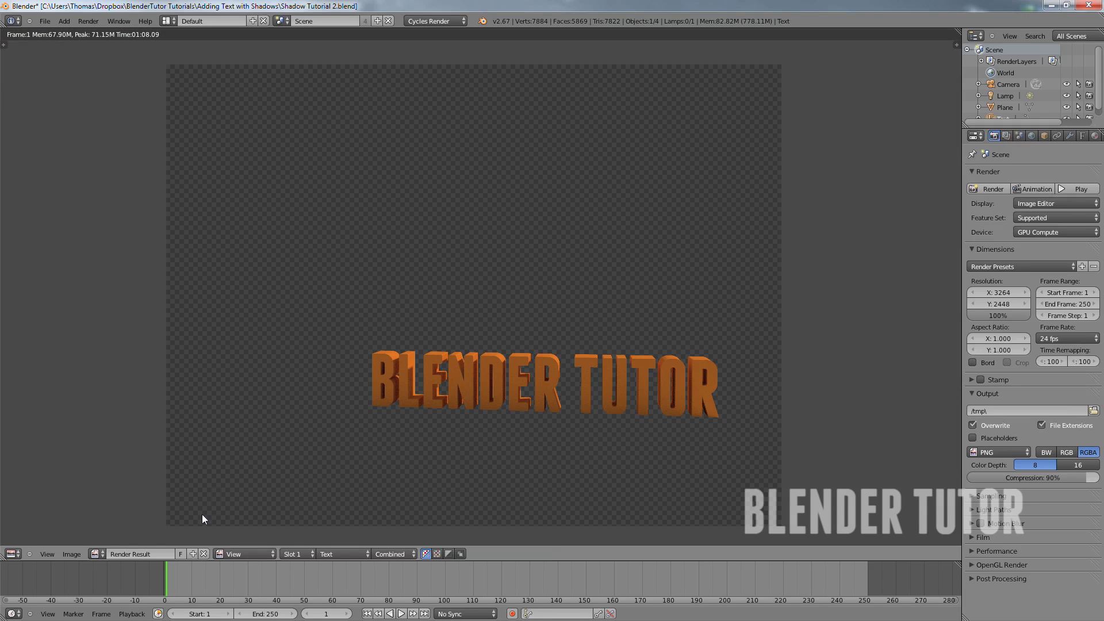
{"action": "left_click", "coordinate": [97, 553]}
{"action": "left_click", "coordinate": [173, 466]}
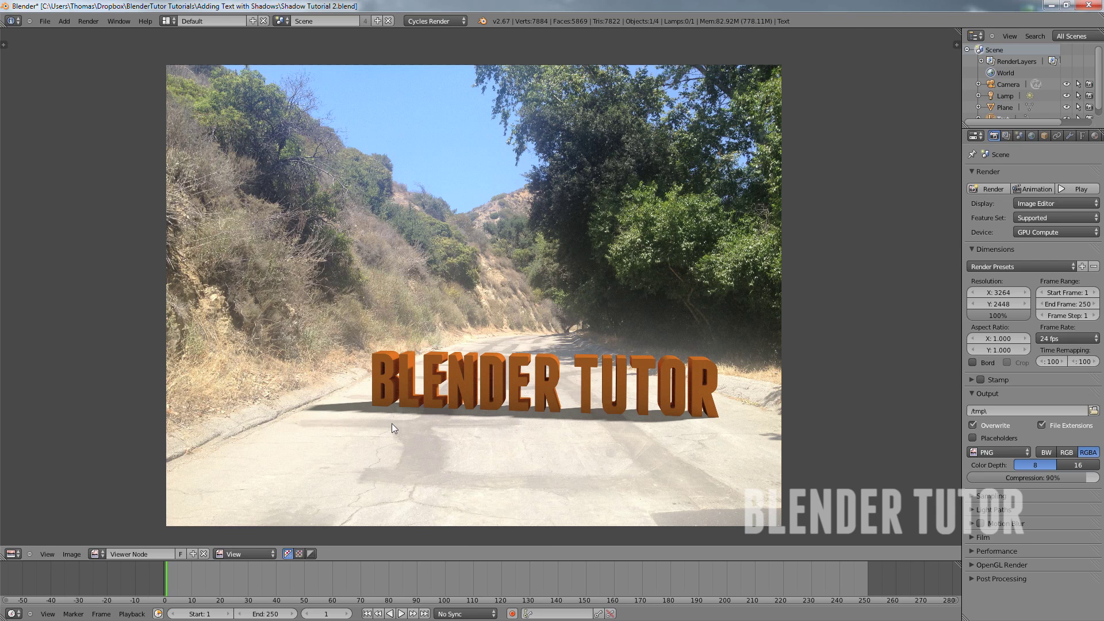
{"action": "scroll", "coordinate": [606, 425], "scroll_direction": "up", "scroll_amount": 1}
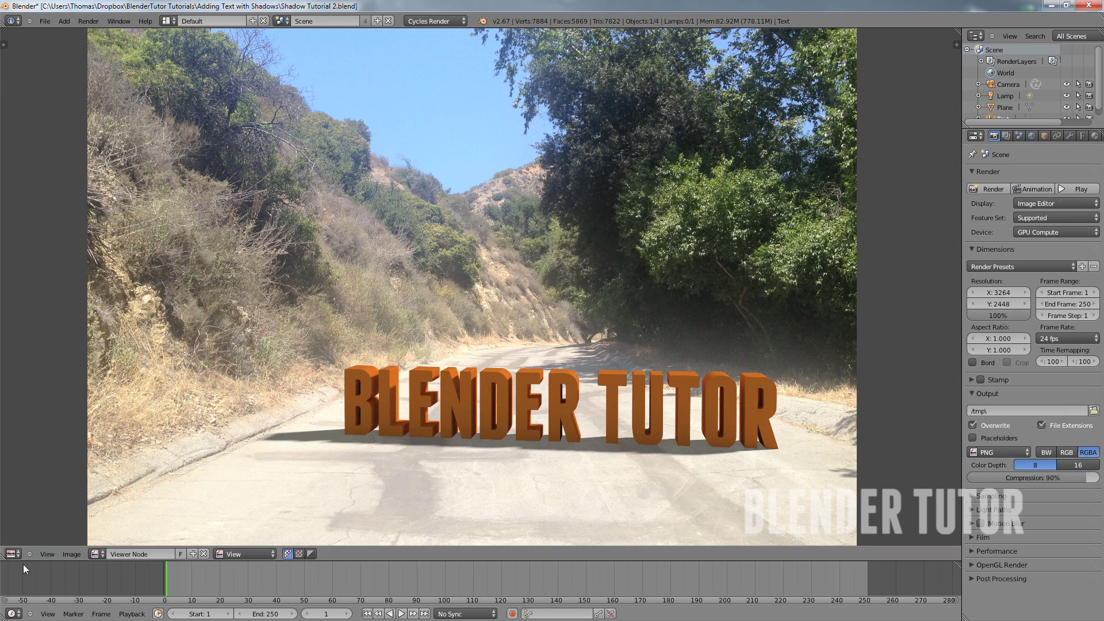
Switch the large image editor to the 3D View, select the camera and display its lens settings
{"action": "left_click", "coordinate": [12, 553]}
{"action": "left_click", "coordinate": [32, 544]}
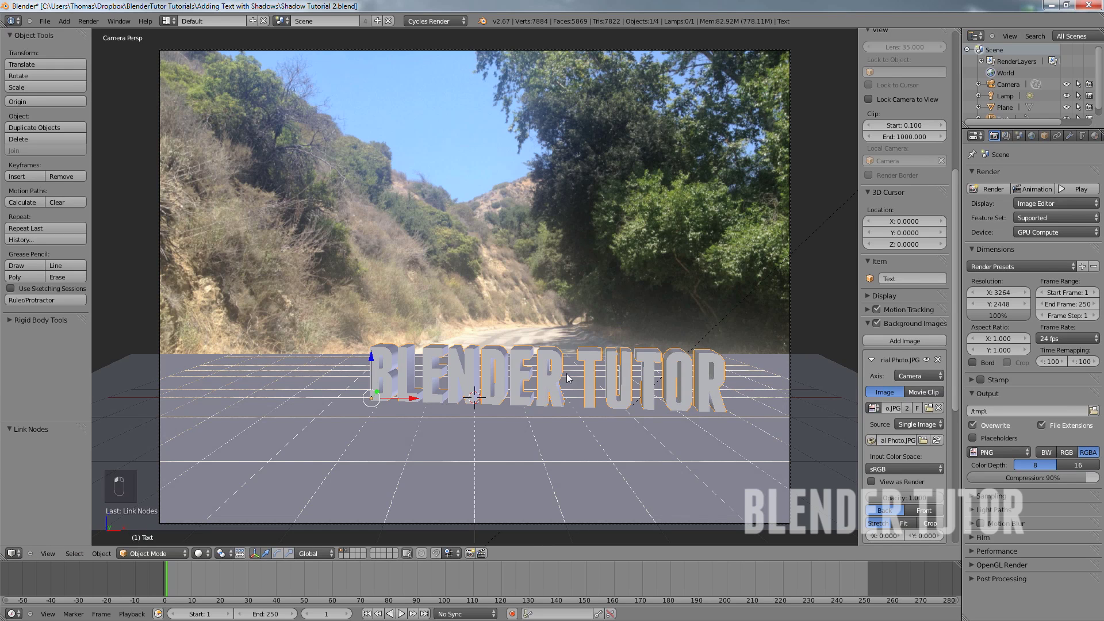
{"action": "right_click", "coordinate": [788, 160]}
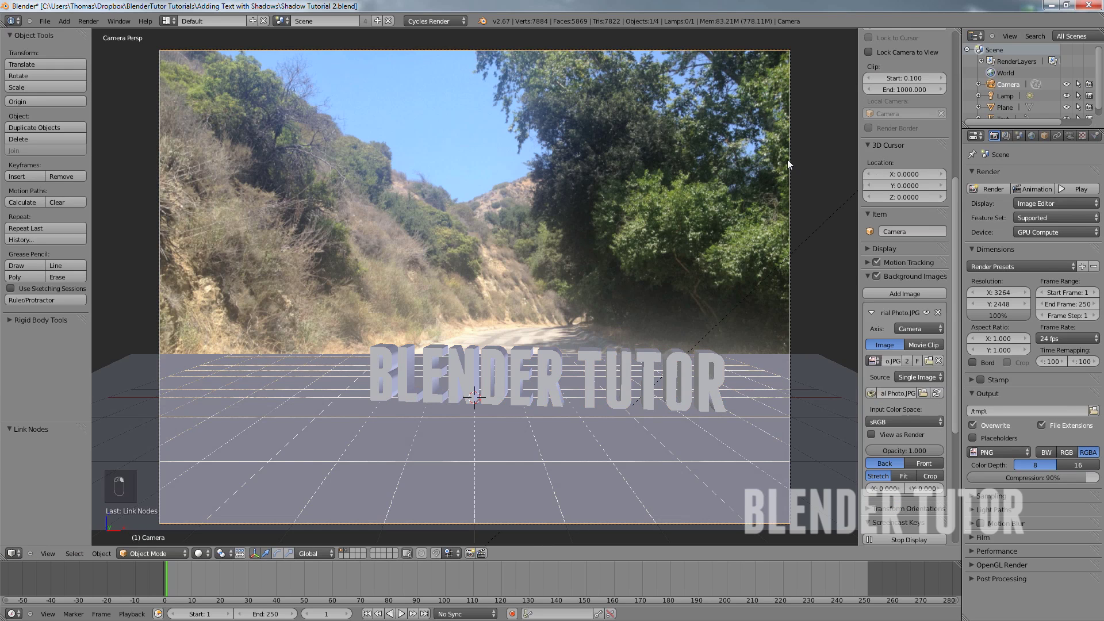
{"action": "left_click", "coordinate": [1069, 137]}
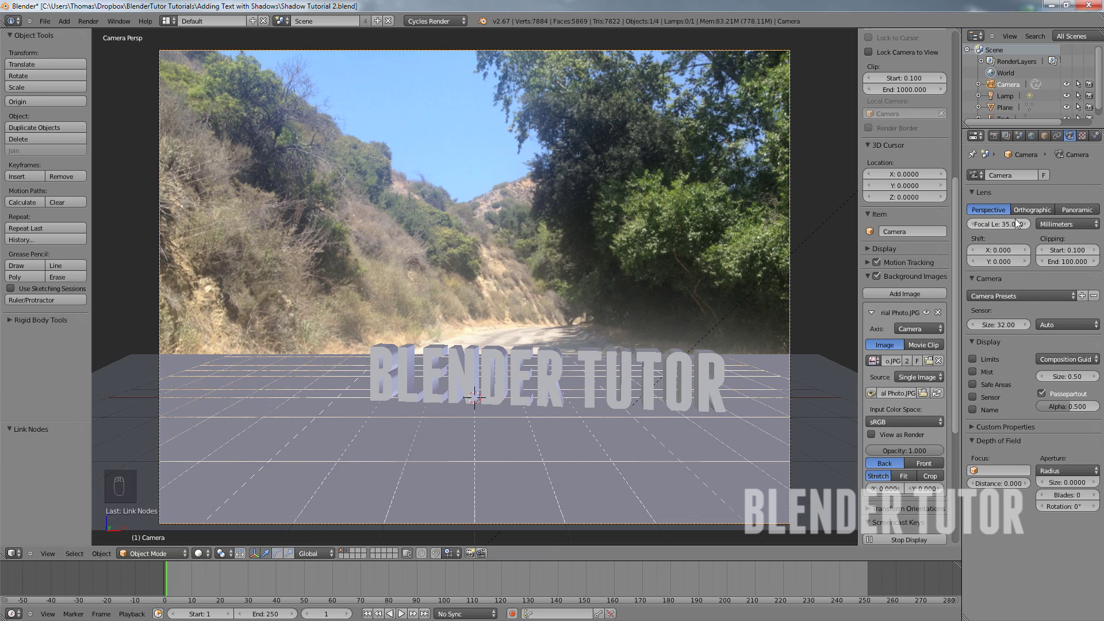
Try a camera focal length of about 42 mm, restore it to 35 mm and return to the render settings
{"action": "mouse_move", "coordinate": [1006, 222]}
{"action": "left_mouse_down"}
{"action": "mouse_move", "coordinate": [981, 223]}
{"action": "mouse_move", "coordinate": [1033, 224]}
{"action": "mouse_move", "coordinate": [975, 233]}
{"action": "mouse_move", "coordinate": [1030, 229]}
{"action": "mouse_move", "coordinate": [1011, 235]}
{"action": "left_mouse_up"}
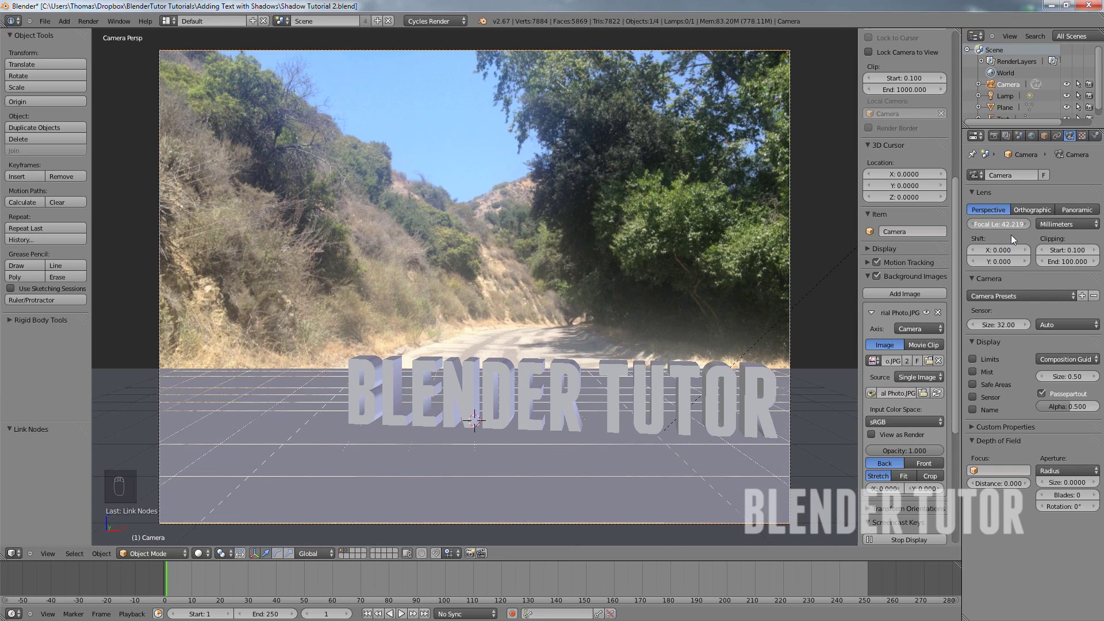
{"action": "left_click", "coordinate": [1004, 225]}
{"action": "type", "text": "35"}
{"action": "key", "text": "Return"}
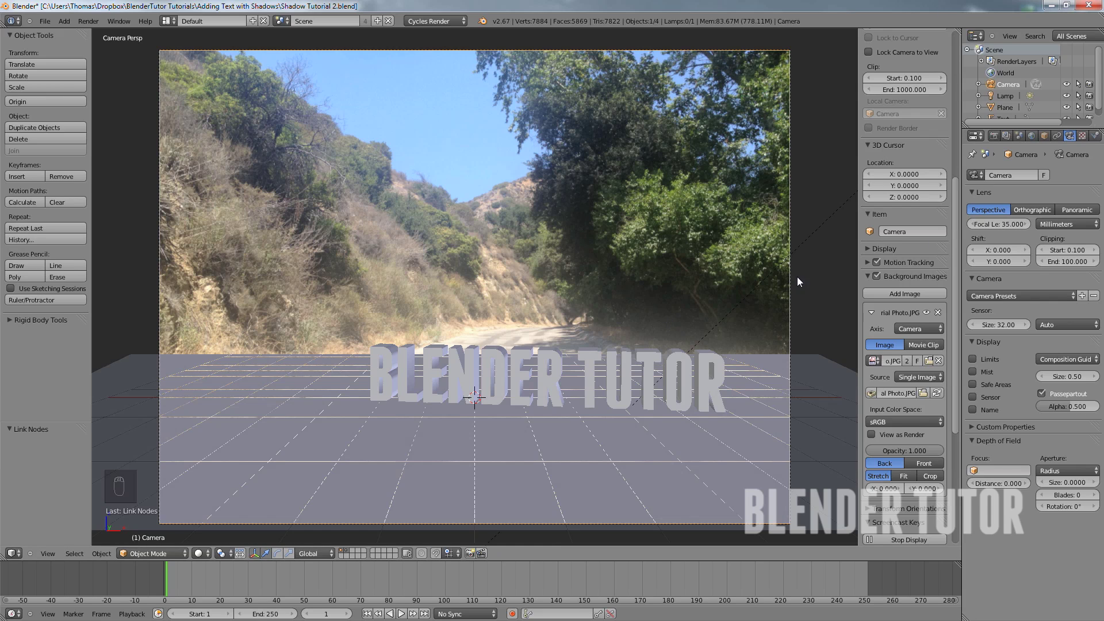
{"action": "left_click", "coordinate": [995, 136]}
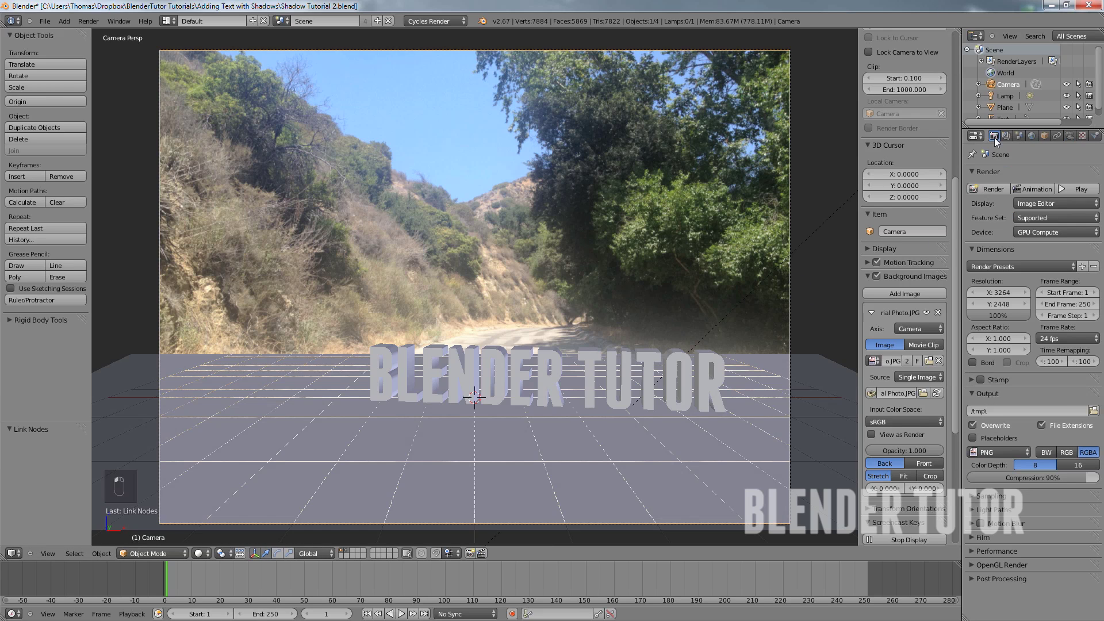